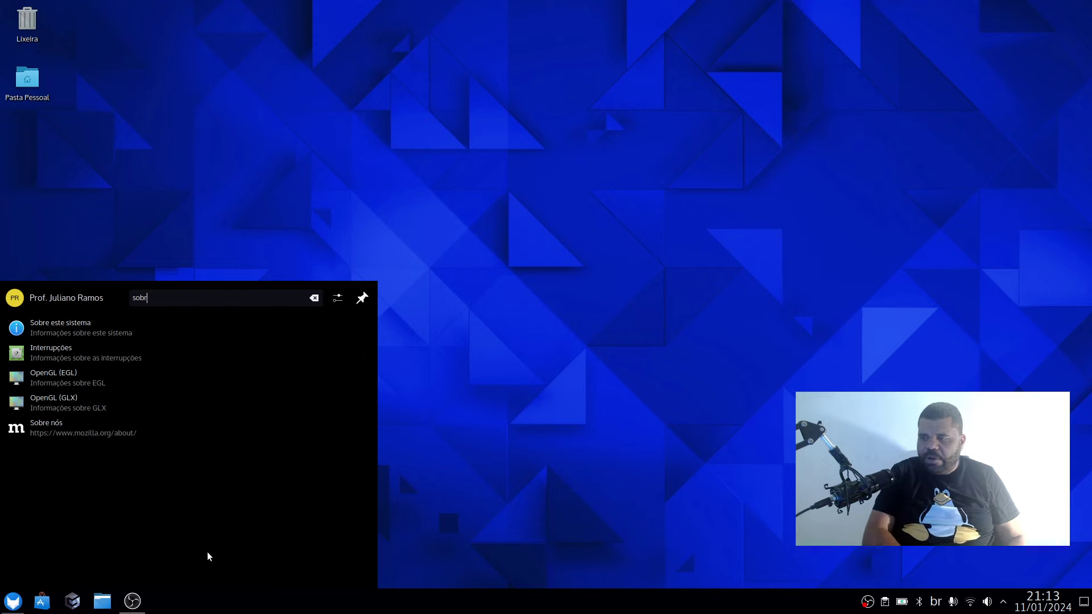
Open 'Sobre este sistema' and highlight the processor name and RAM amount.
{"action": "left_click", "coordinate": [128, 336]}
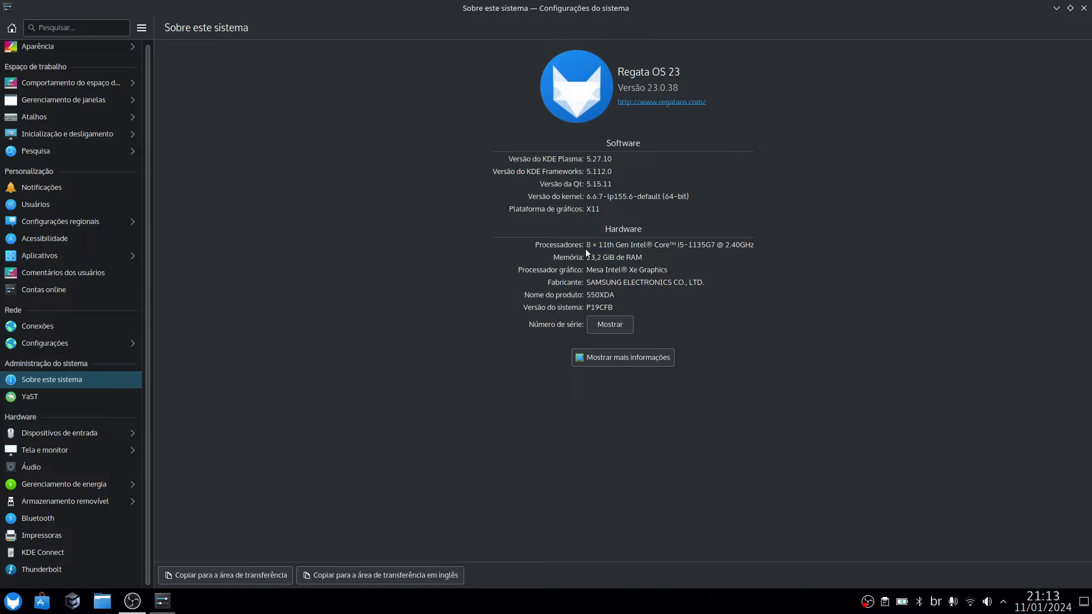
{"action": "left_click_drag", "start_coordinate": [597, 245], "coordinate": [630, 245]}
{"action": "double_click", "coordinate": [684, 245]}
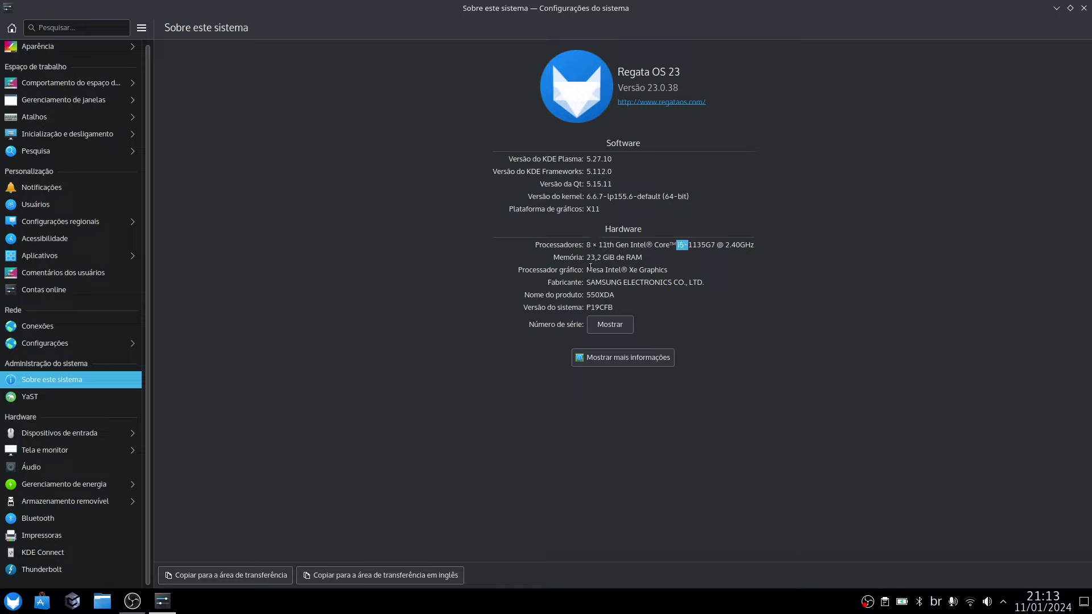
{"action": "triple_click", "coordinate": [624, 257]}
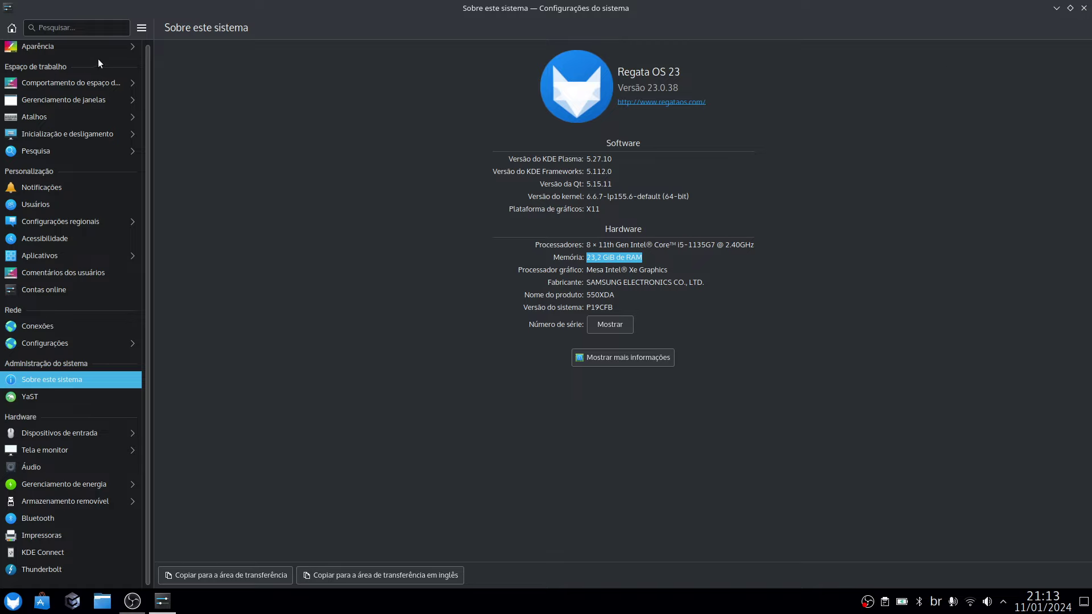
View 'Comportamento do espaço de trabalho', close System Settings and bring up the application launcher.
{"action": "left_click", "coordinate": [69, 83]}
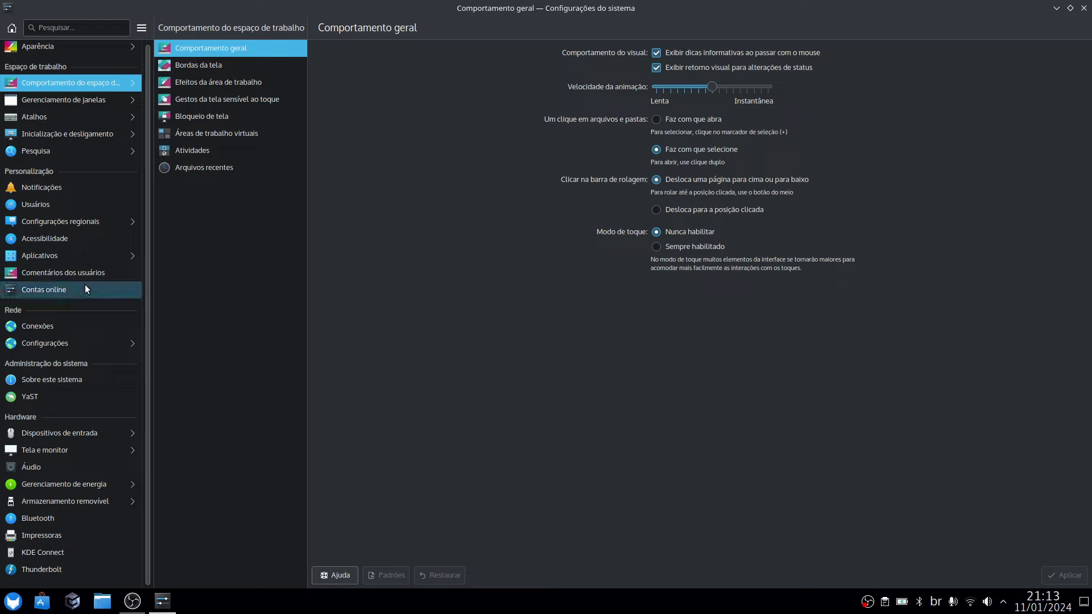
{"action": "left_click", "coordinate": [1086, 6]}
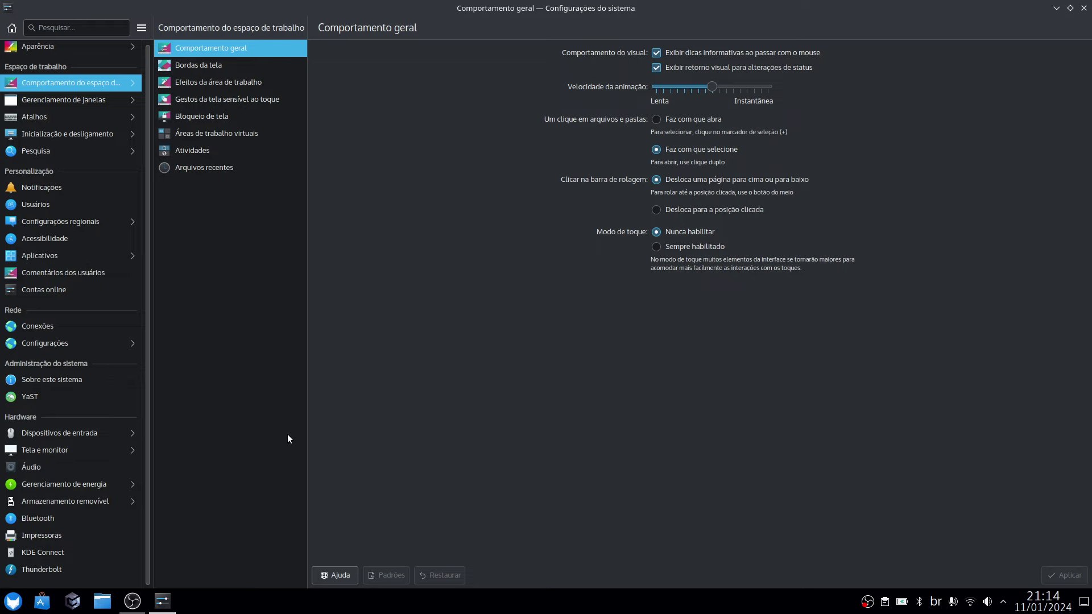
{"action": "left_click", "coordinate": [9, 606]}
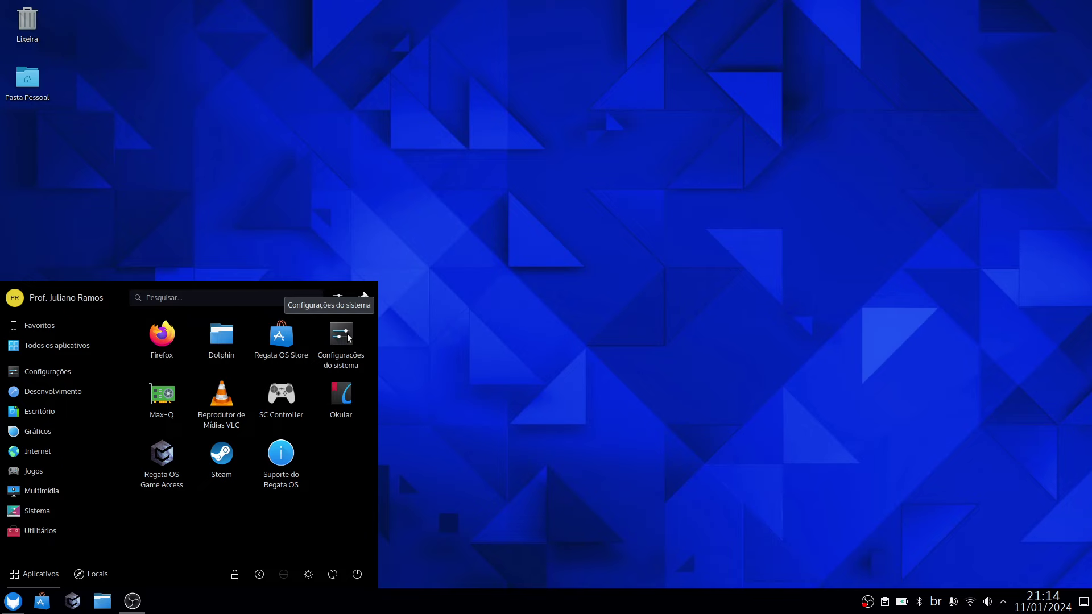
Launch 'Configurações do sistema', view 'Tela e monitor' and its 'Compositor' page, then close it.
{"action": "left_click", "coordinate": [341, 334]}
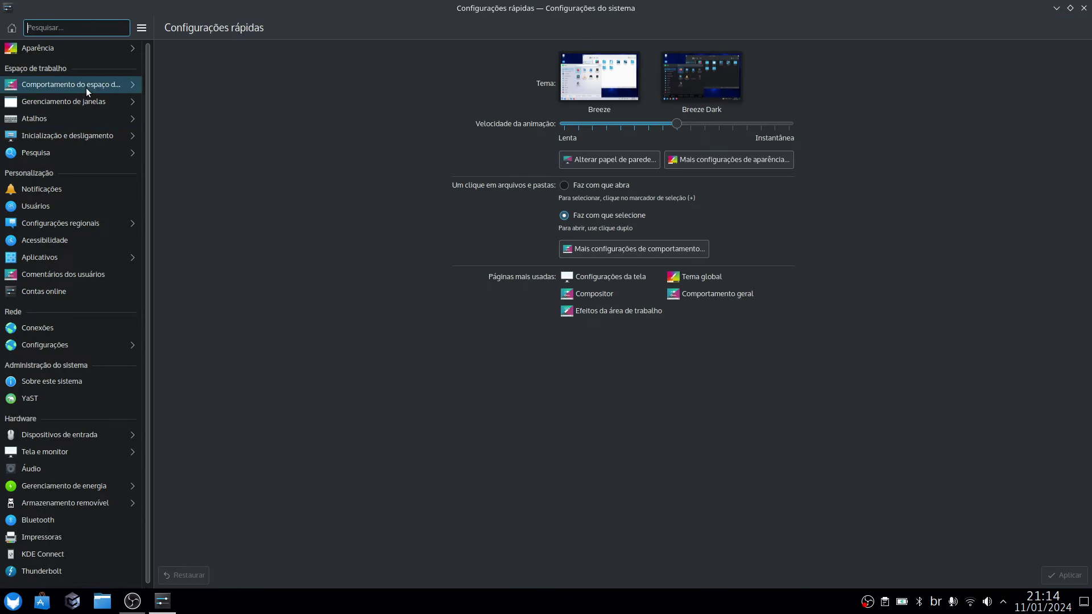
{"action": "left_click", "coordinate": [59, 453]}
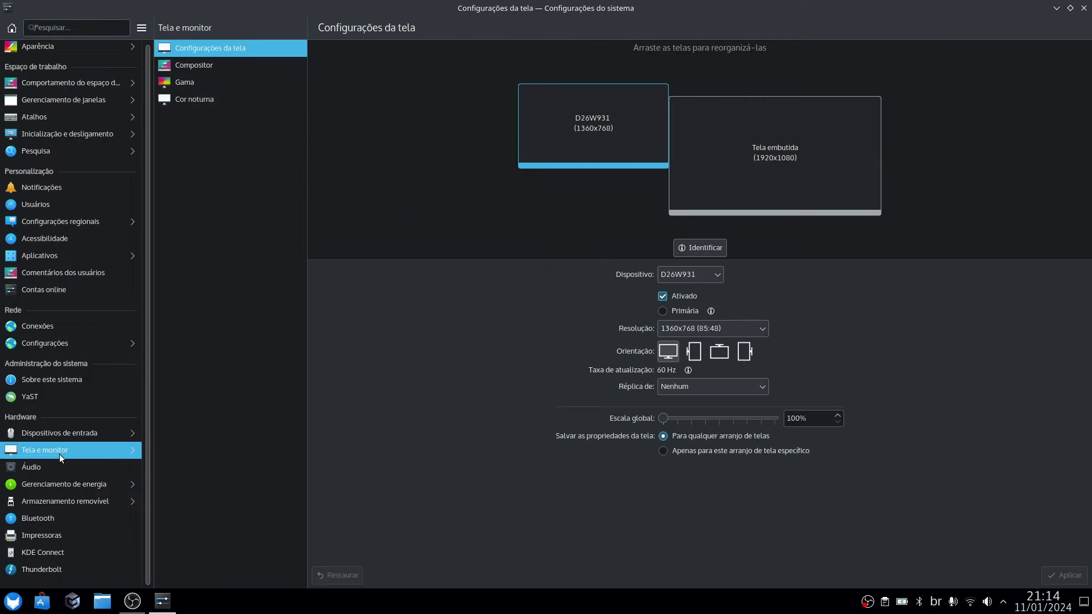
{"action": "left_click", "coordinate": [200, 63]}
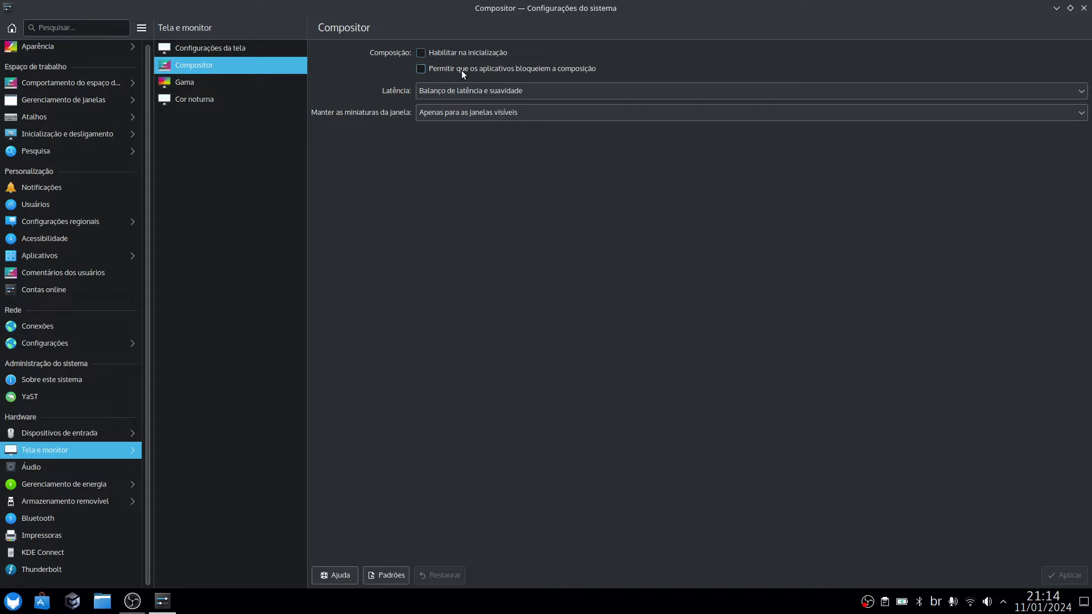
{"action": "mouse_move", "coordinate": [462, 70]}
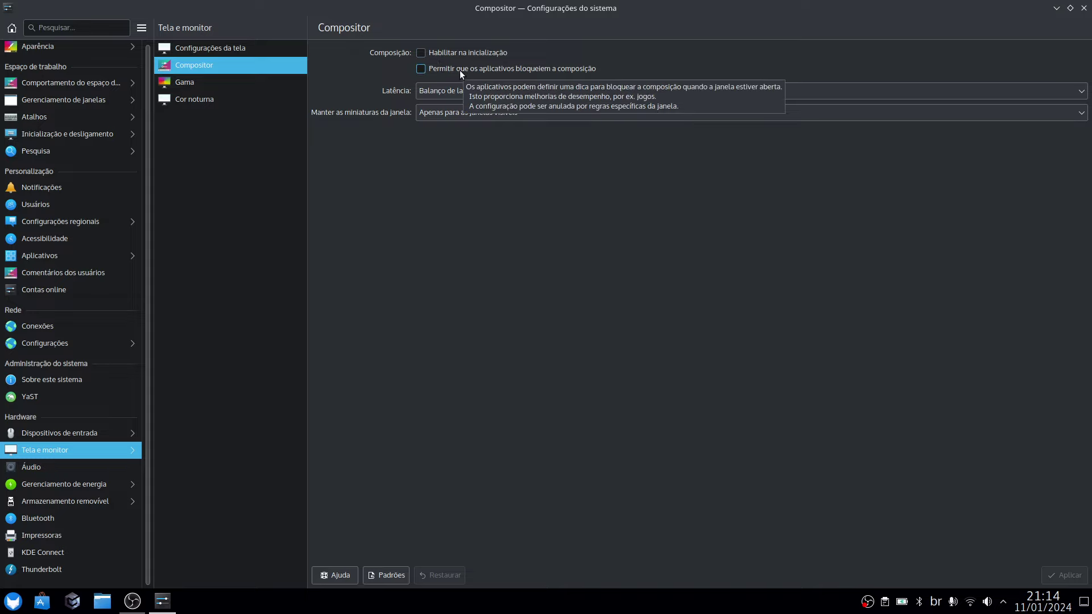
{"action": "left_click", "coordinate": [1083, 8]}
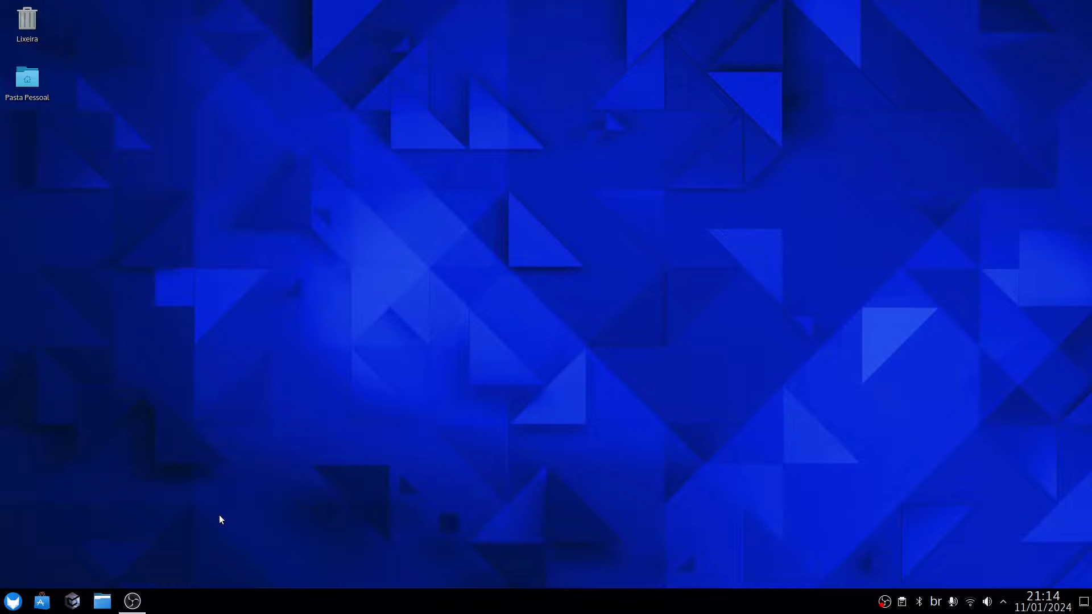
Browse Todos os aplicativos, Internet and Favoritos in the launcher, then start Regata OS Store.
{"action": "left_click", "coordinate": [21, 606]}
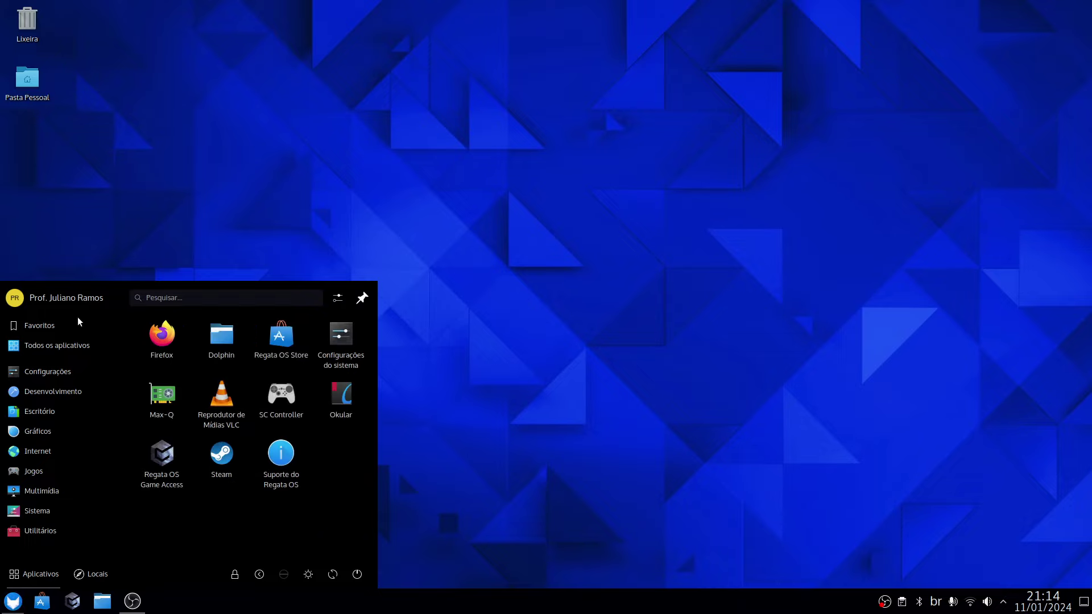
{"action": "mouse_move", "coordinate": [63, 349]}
{"action": "mouse_move", "coordinate": [29, 460]}
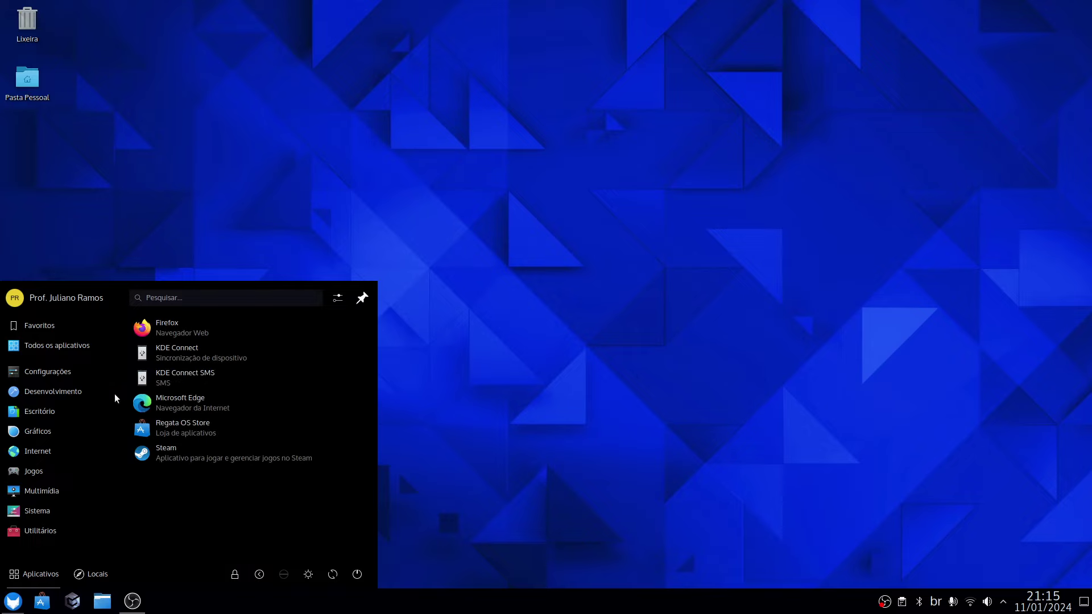
{"action": "mouse_move", "coordinate": [51, 325]}
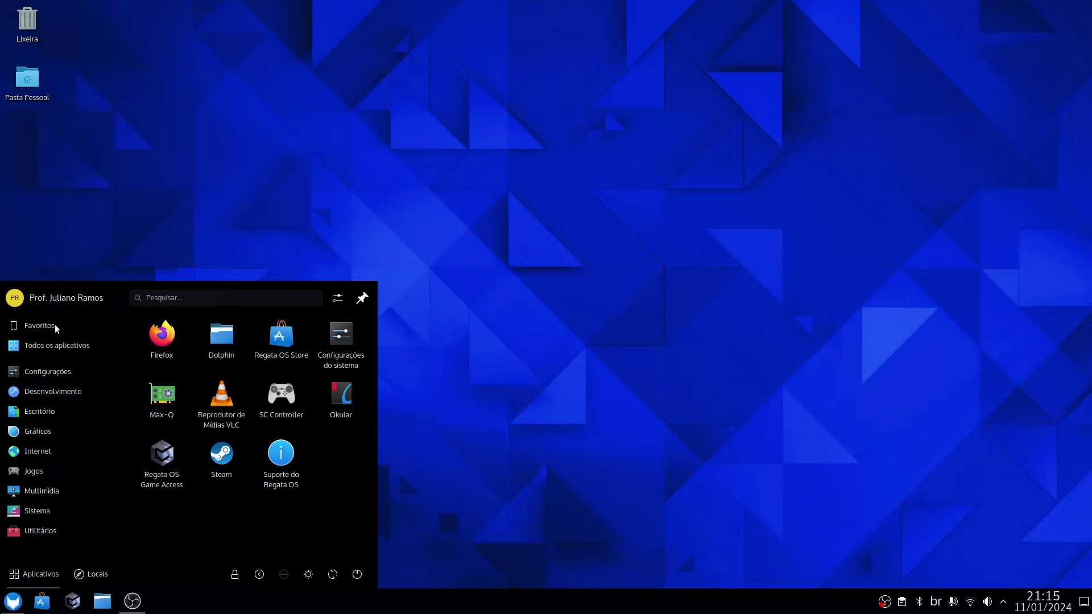
{"action": "left_click", "coordinate": [283, 339]}
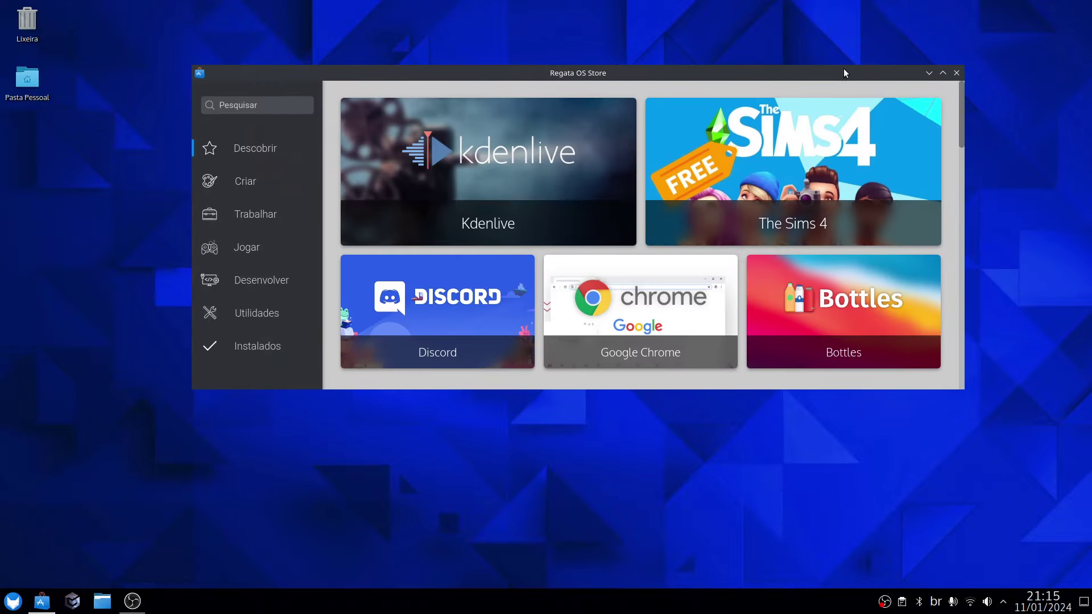
Maximize the store, peek at Trabalhar, and scroll Descobrir to Recomendados para você and E-books em destaque.
{"action": "left_click", "coordinate": [942, 73]}
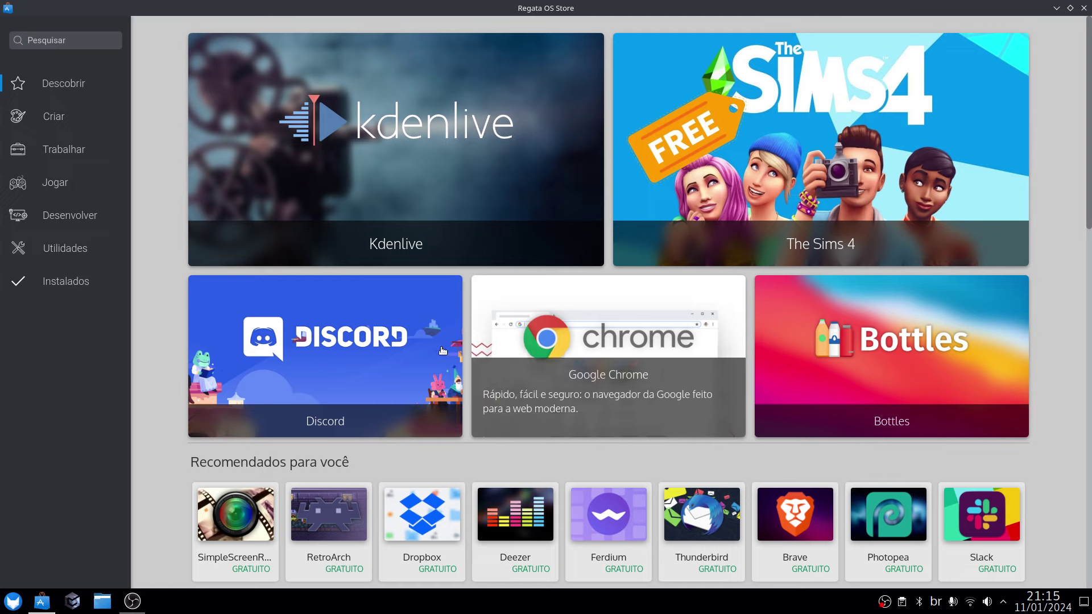
{"action": "left_click", "coordinate": [80, 129]}
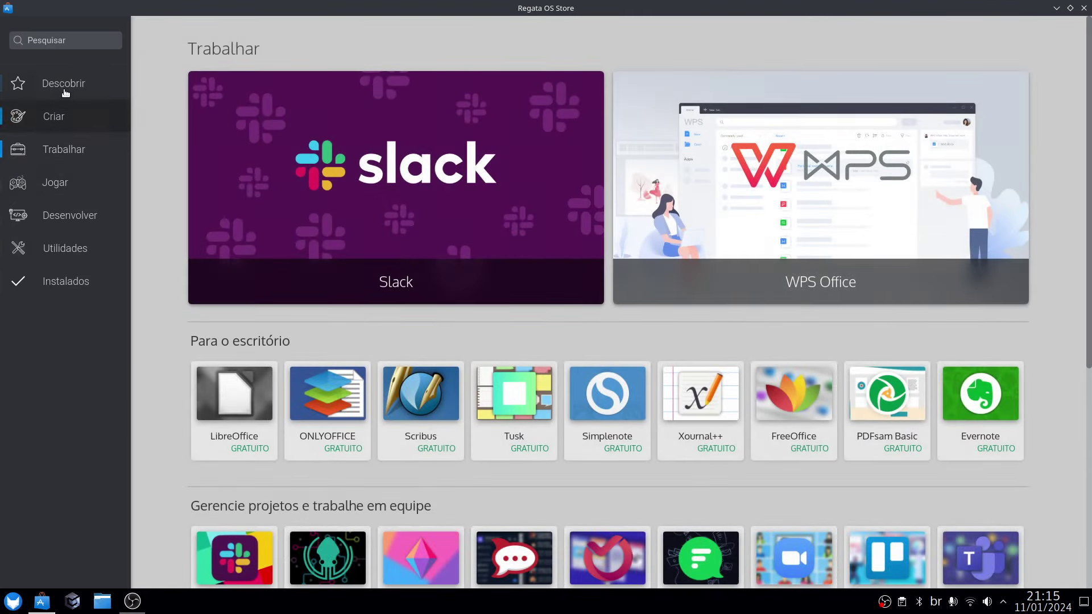
{"action": "left_click", "coordinate": [63, 90]}
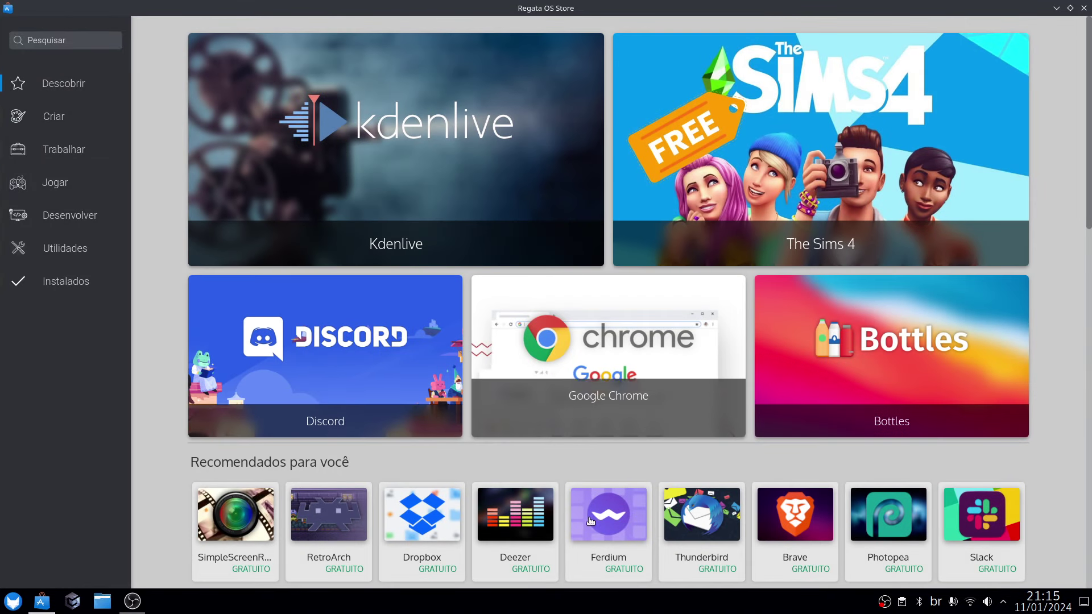
{"action": "scroll", "coordinate": [298, 415], "scroll_direction": "down", "scroll_amount": 5}
{"action": "scroll", "coordinate": [307, 396], "scroll_direction": "up", "scroll_amount": 3}
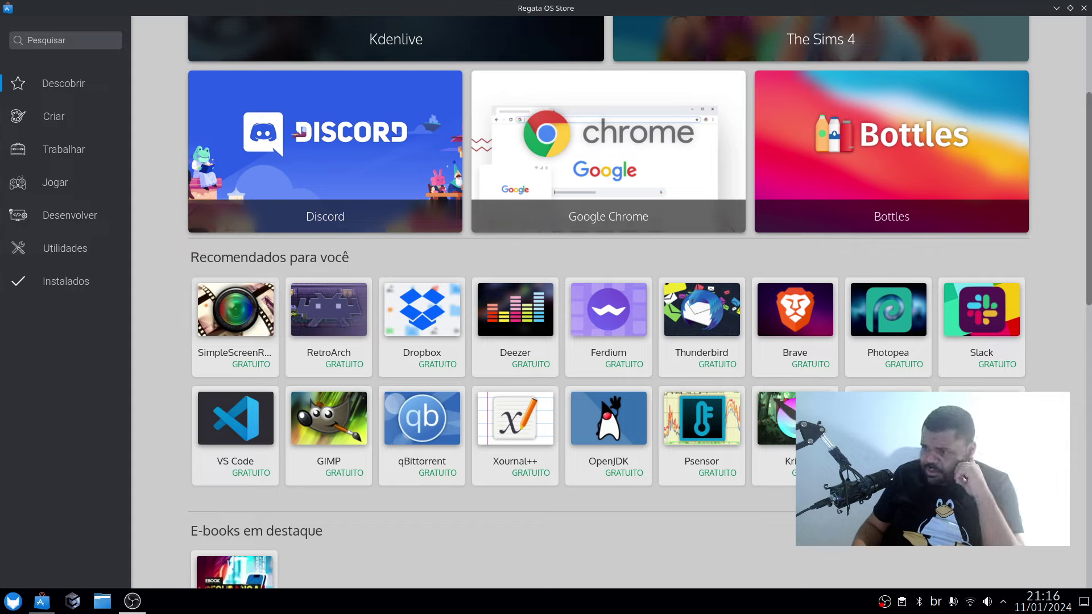
Visit Trabalhar and Jogar, then open Criar and scroll to Edição de vídeo e composição.
{"action": "left_click", "coordinate": [67, 135]}
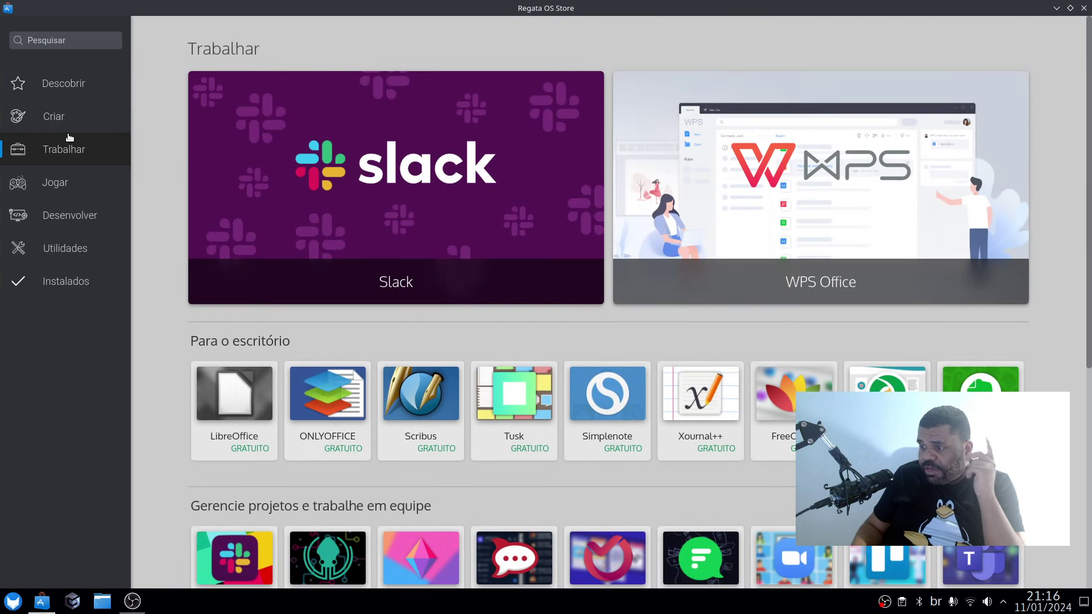
{"action": "left_click", "coordinate": [77, 86]}
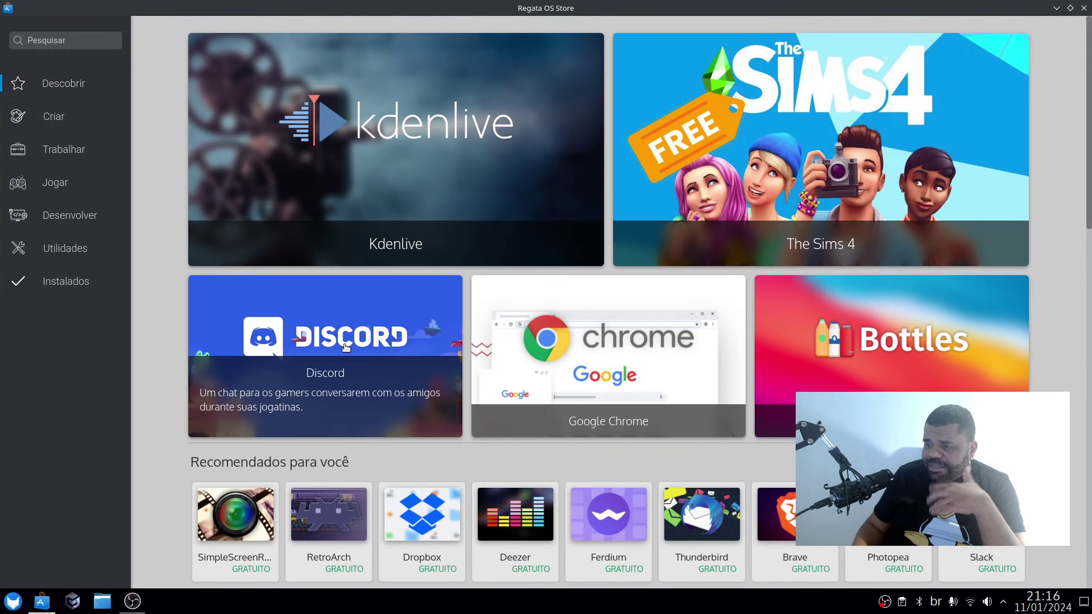
{"action": "left_click", "coordinate": [58, 173]}
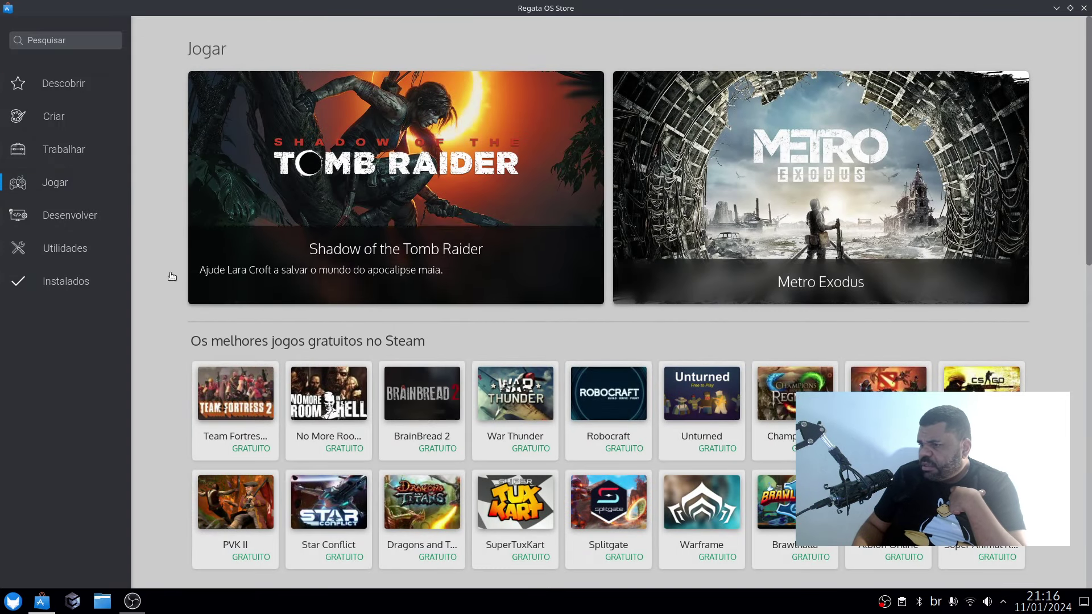
{"action": "left_click", "coordinate": [72, 122]}
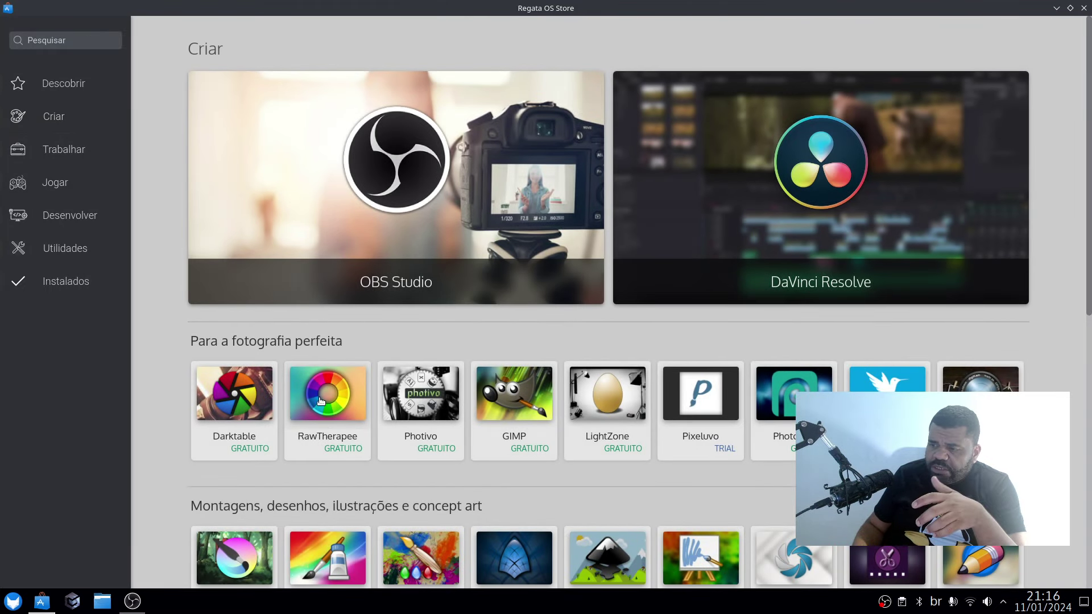
{"action": "scroll", "coordinate": [321, 401], "scroll_direction": "down", "scroll_amount": 7}
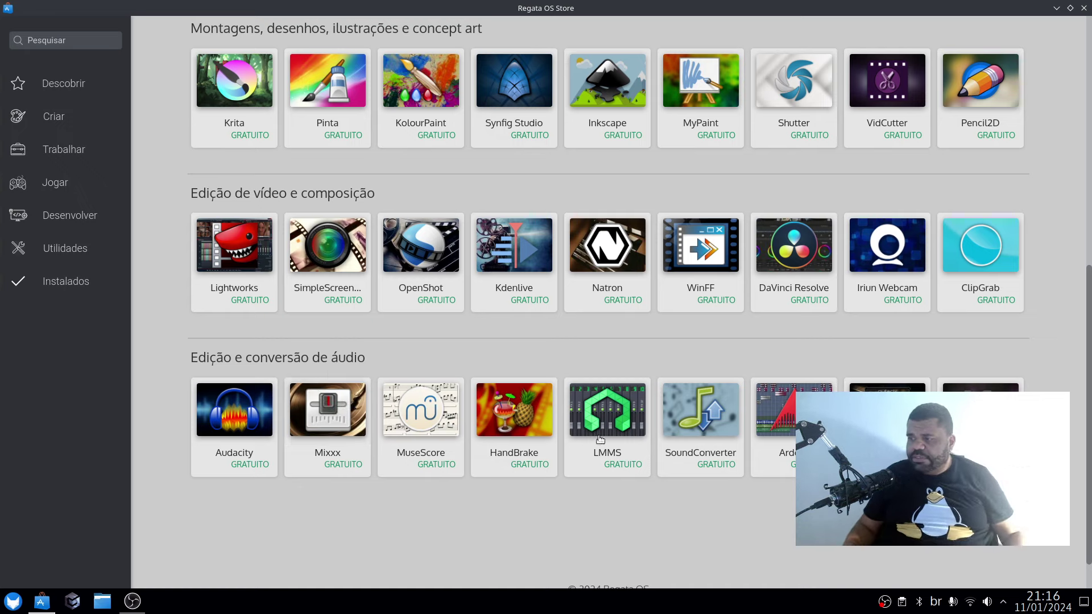
View Kdenlive's details page, search the store for 'vim', then close Regata OS Store.
{"action": "left_click", "coordinate": [514, 290]}
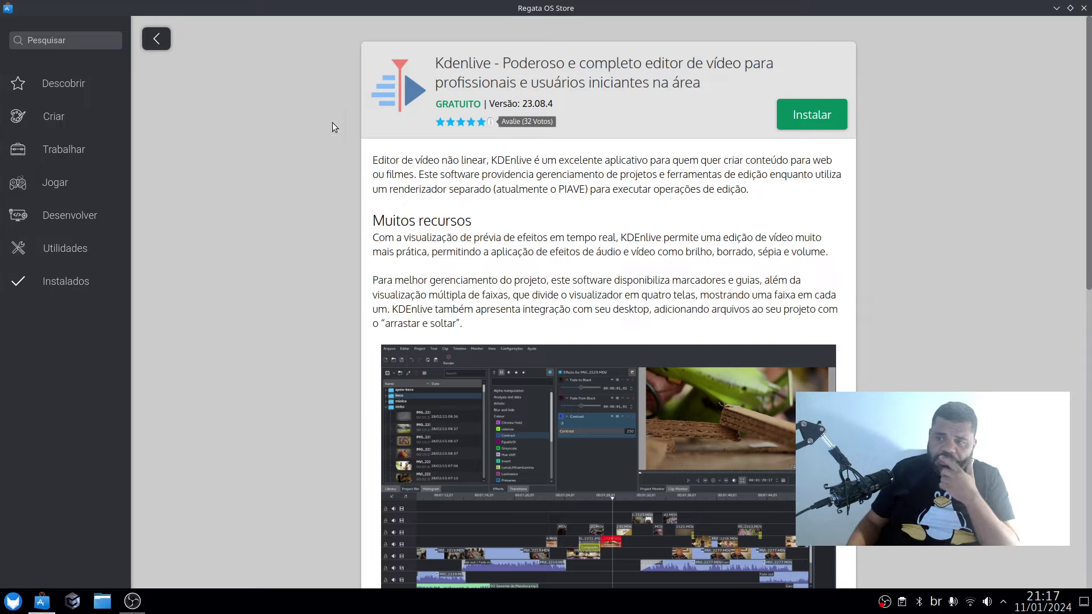
{"action": "left_click", "coordinate": [75, 39]}
{"action": "type", "text": "vim"}
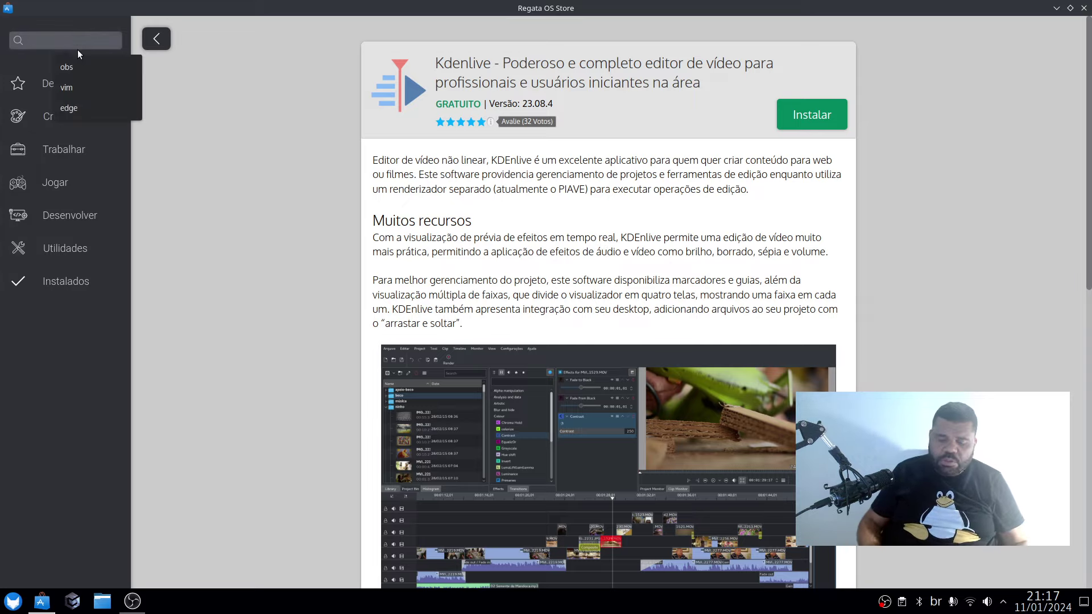
{"action": "key", "text": "Return"}
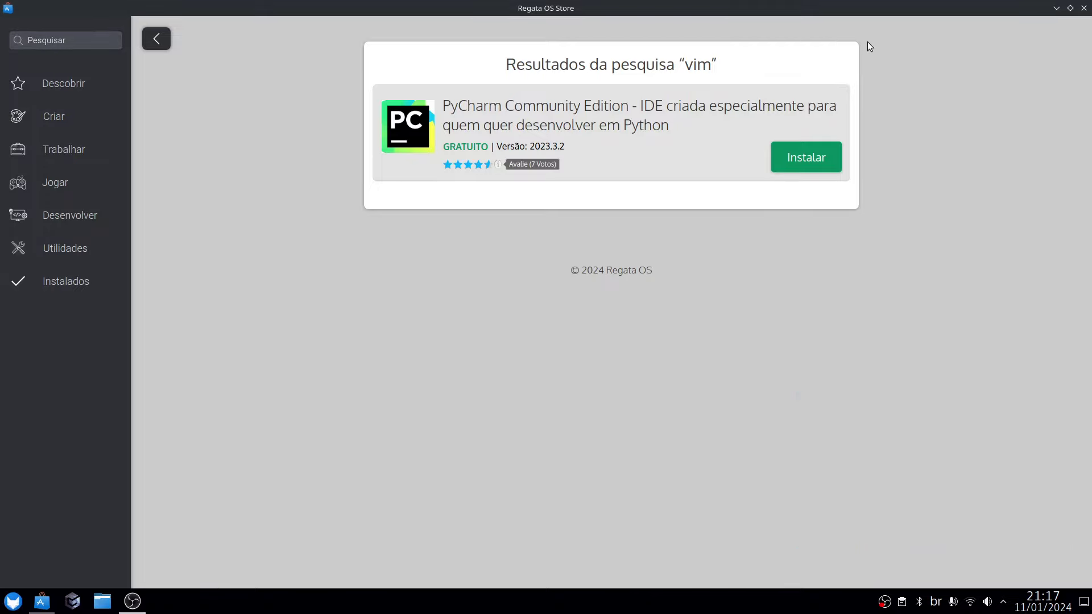
{"action": "left_click", "coordinate": [1084, 8]}
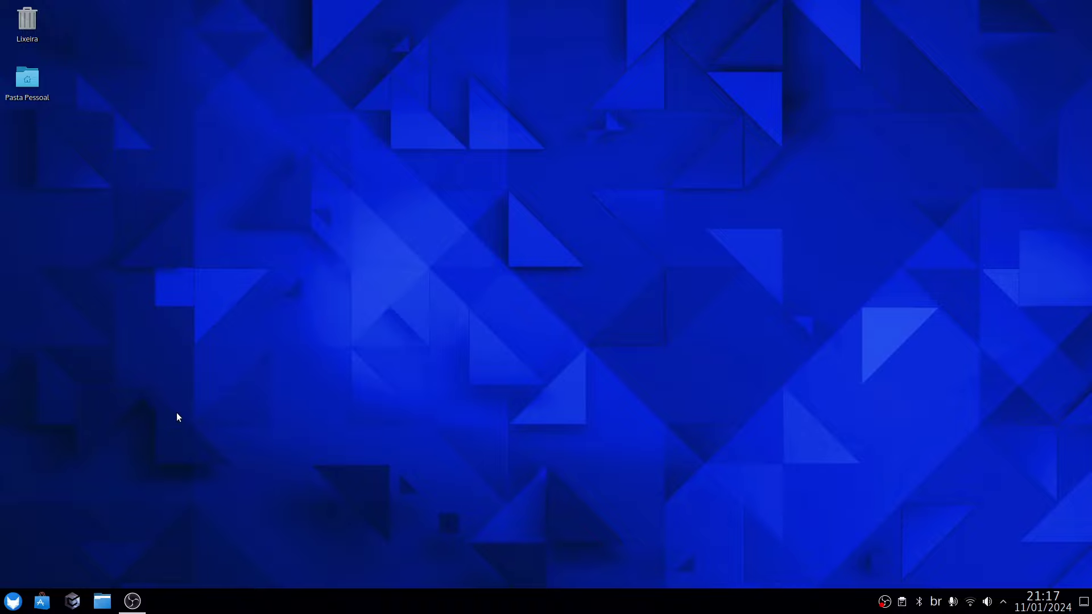
Launch Konsole by searching 'ter' in the application launcher.
{"action": "left_click", "coordinate": [20, 601]}
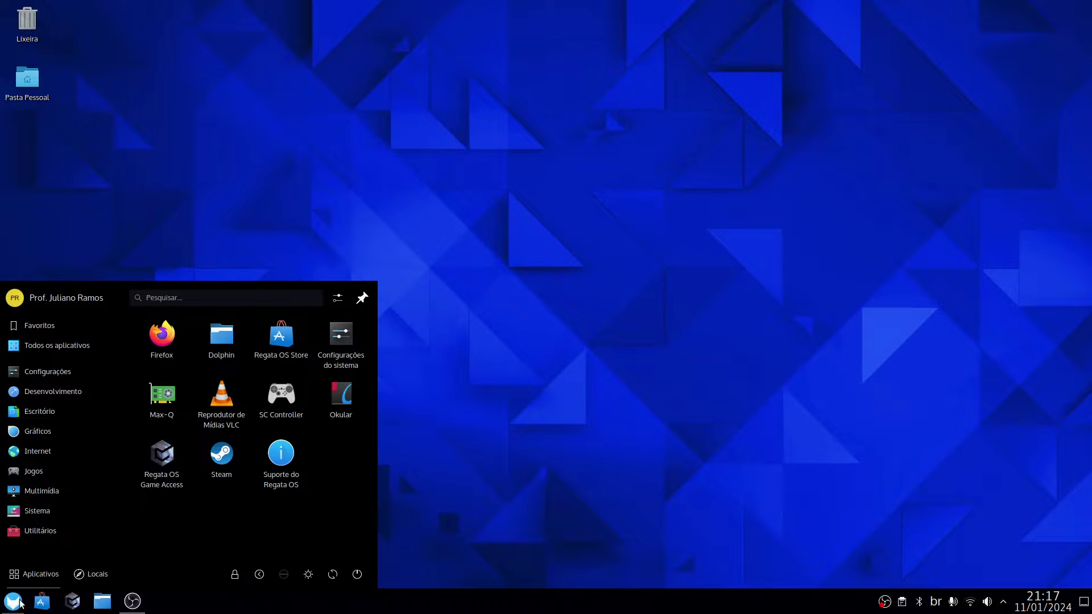
{"action": "mouse_move", "coordinate": [94, 344]}
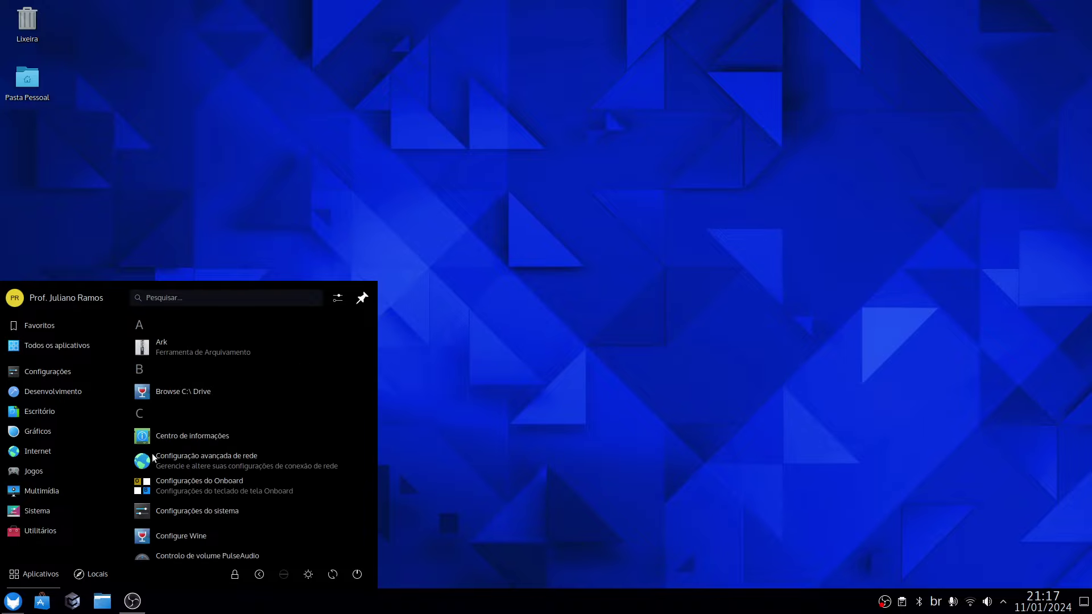
{"action": "type", "text": "ter"}
{"action": "left_click", "coordinate": [57, 329]}
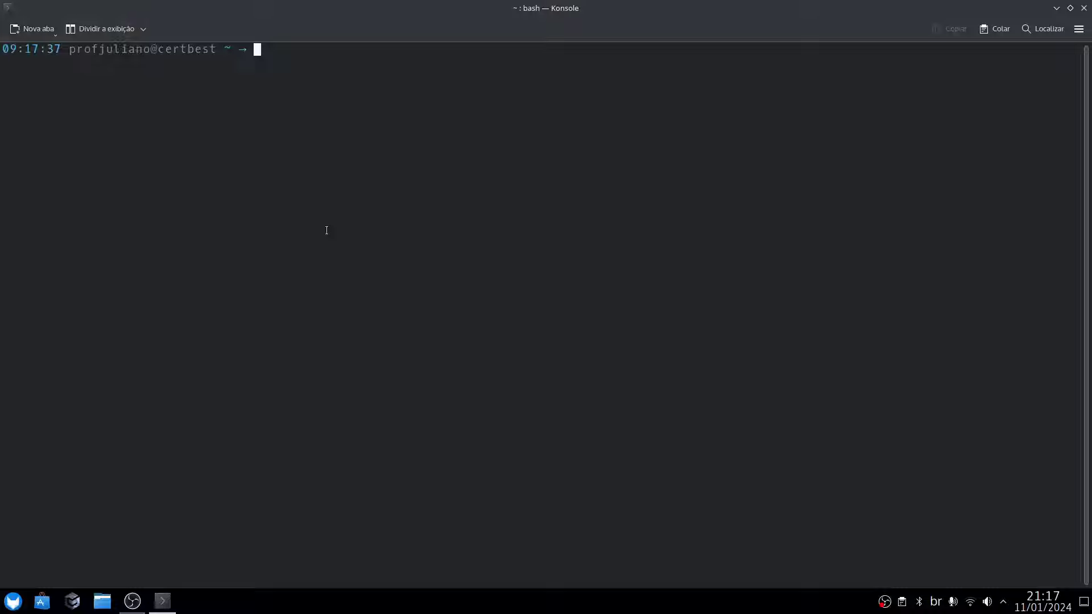
Search the launcher for the updater and start Regata OS Update.
{"action": "left_click", "coordinate": [8, 607]}
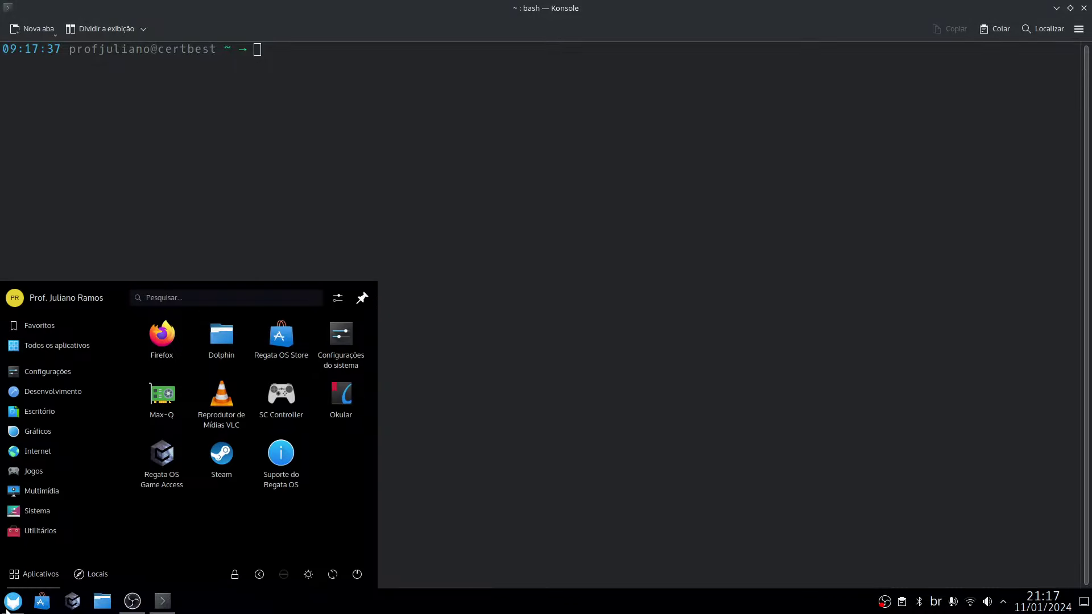
{"action": "type", "text": "ubdate"}
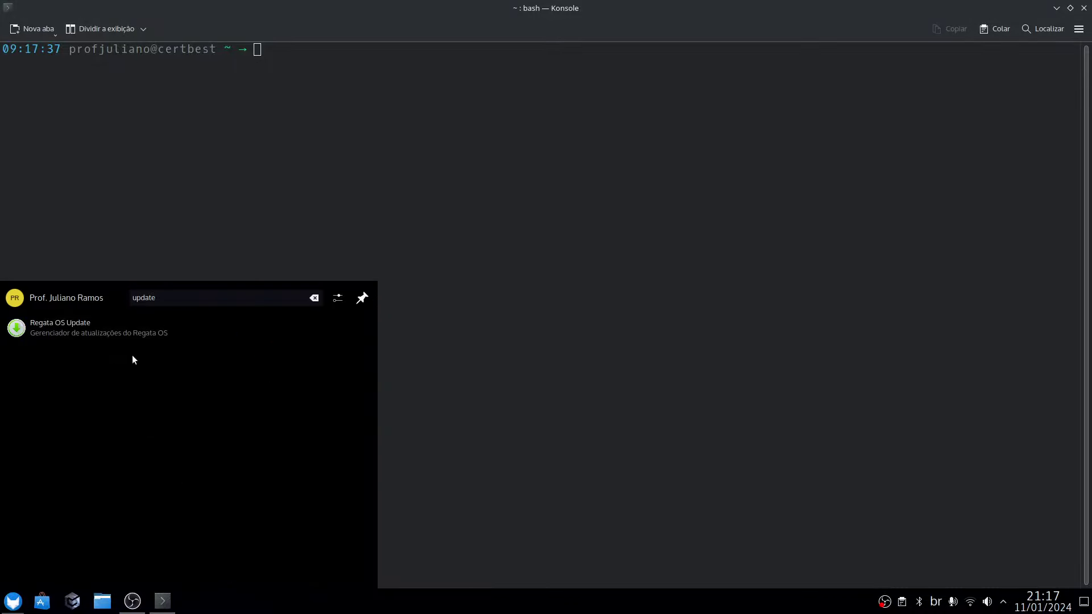
{"action": "left_click", "coordinate": [117, 321]}
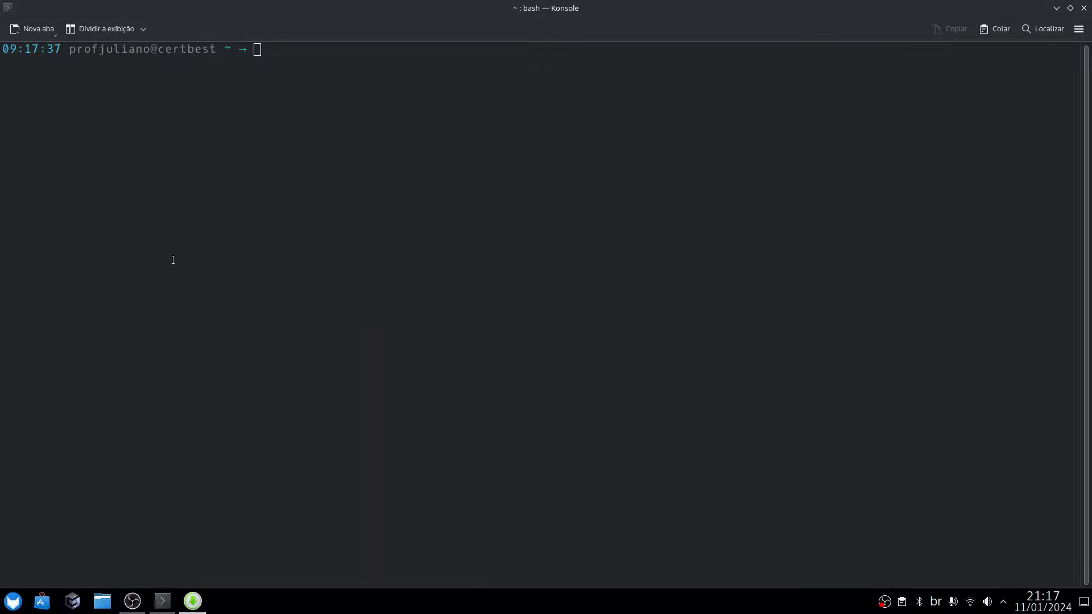
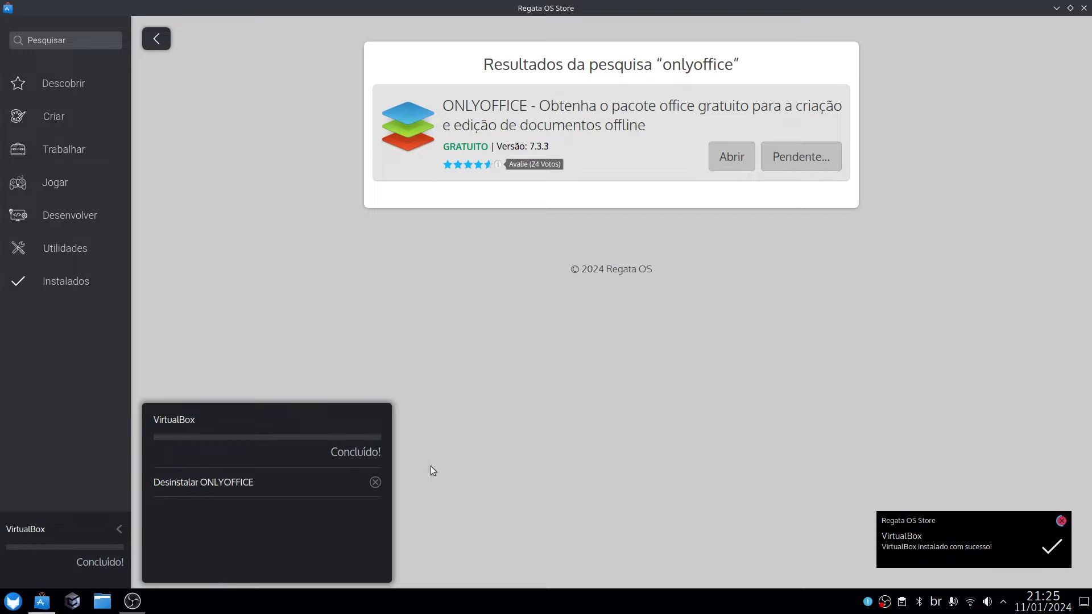
Open the application launcher.
{"action": "left_click", "coordinate": [12, 604]}
Launch Oracle VM VirtualBox from a 'virtual' launcher search and enable its USB rules and permissions.
{"action": "type", "text": "virtual"}
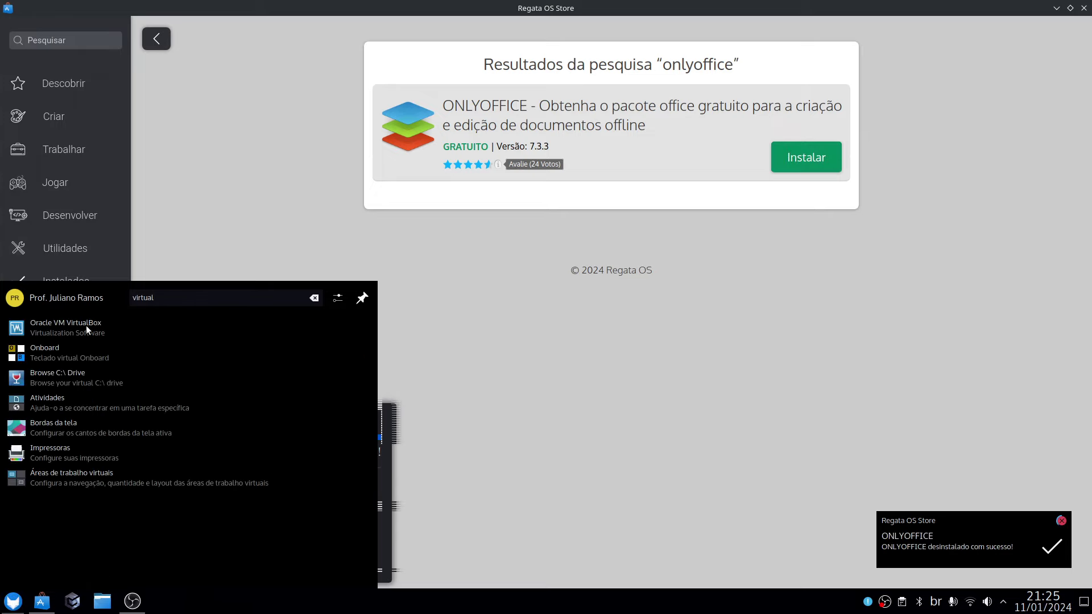
{"action": "left_click", "coordinate": [86, 326]}
{"action": "left_click", "coordinate": [612, 367]}
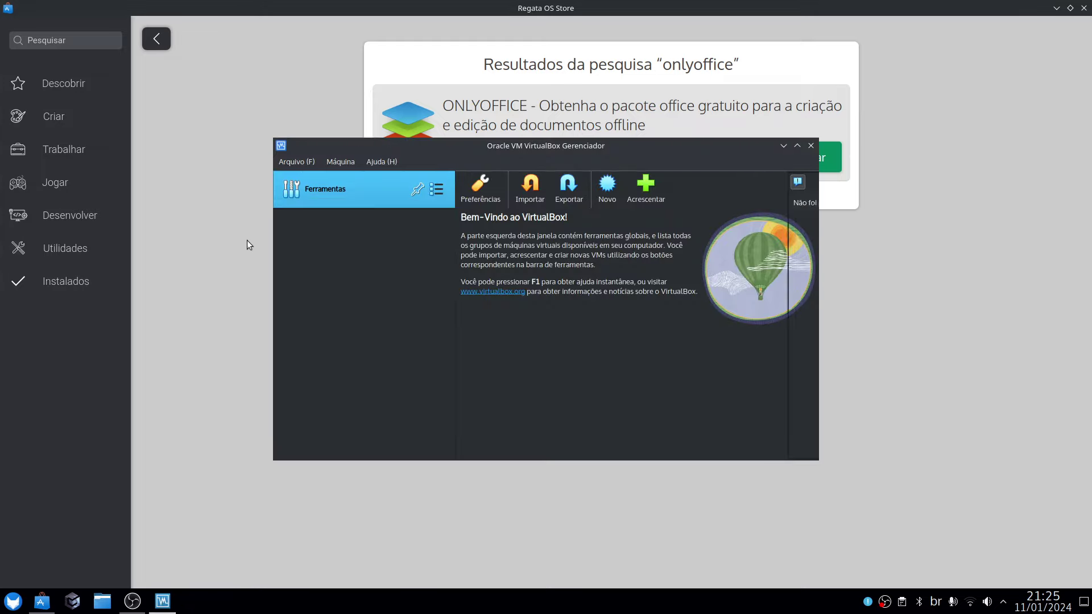
Close VirtualBox Manager and then the Regata OS Store window.
{"action": "left_click_drag", "start_coordinate": [571, 146], "coordinate": [740, 168]}
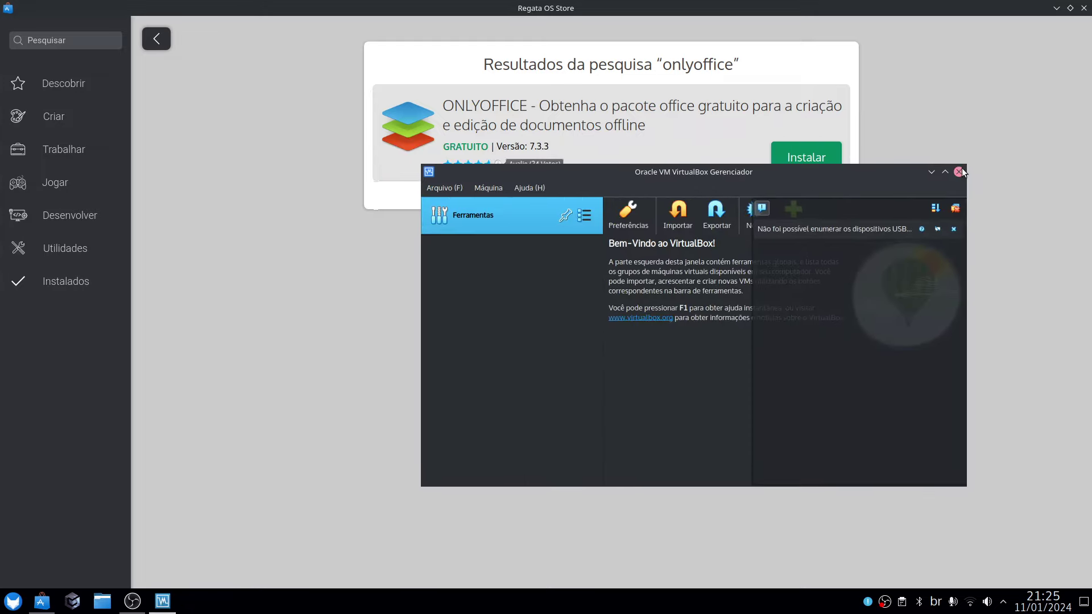
{"action": "left_click", "coordinate": [958, 172]}
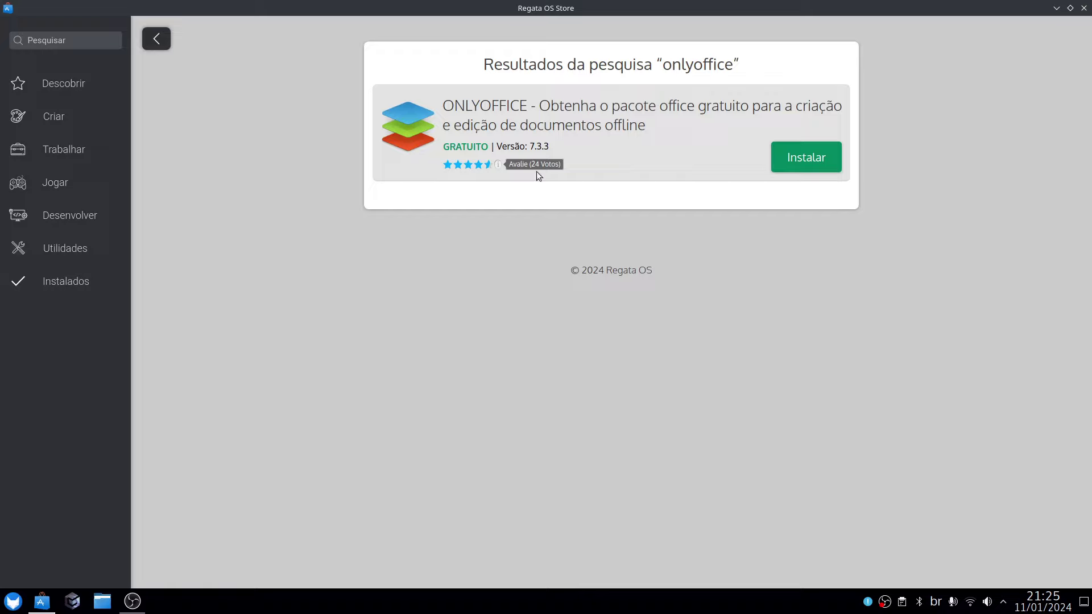
{"action": "left_click", "coordinate": [1083, 8]}
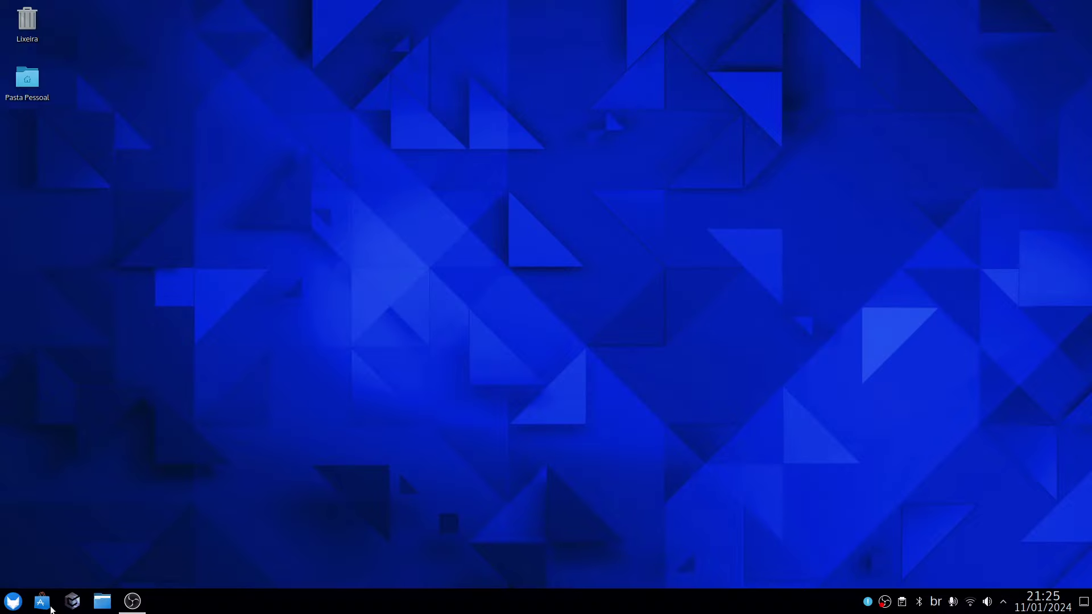
Launch Microsoft Edge from the launcher's Internet category, opening the Microsoft Start new tab.
{"action": "left_click", "coordinate": [4, 608]}
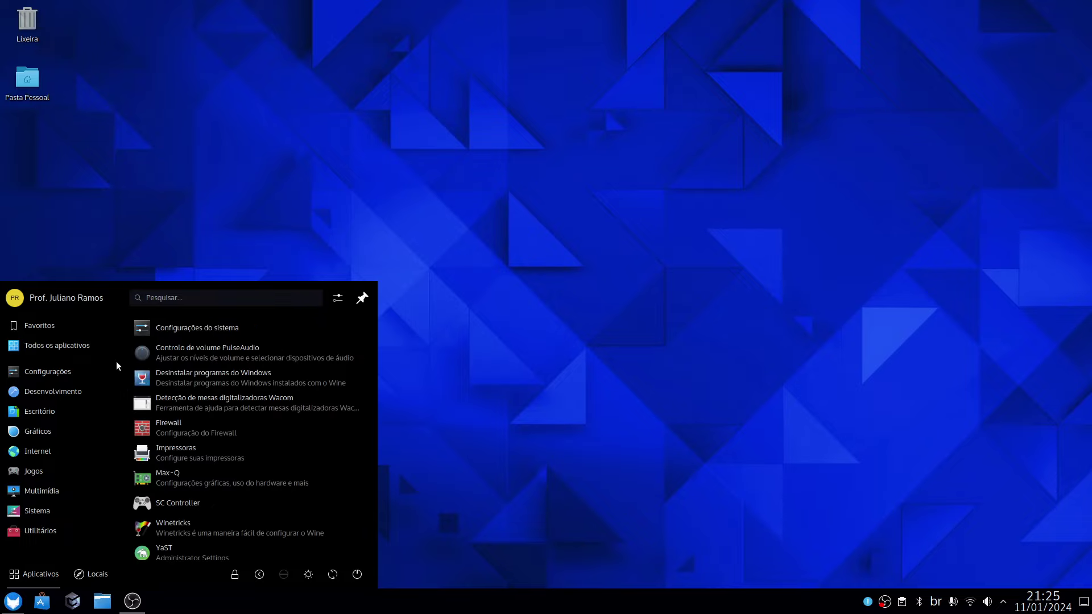
{"action": "mouse_move", "coordinate": [63, 449]}
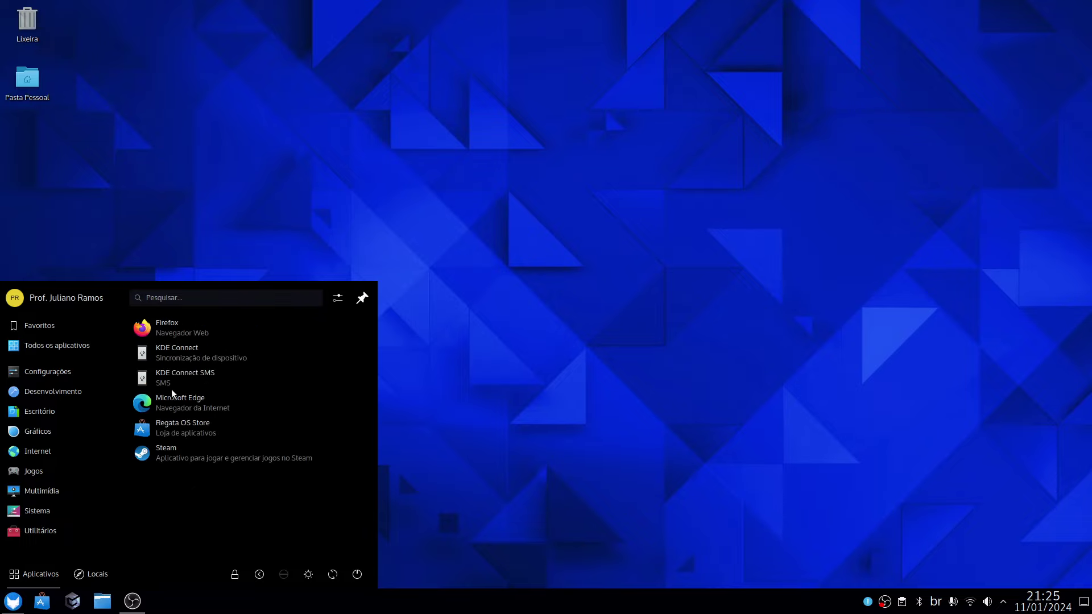
{"action": "left_click", "coordinate": [172, 400]}
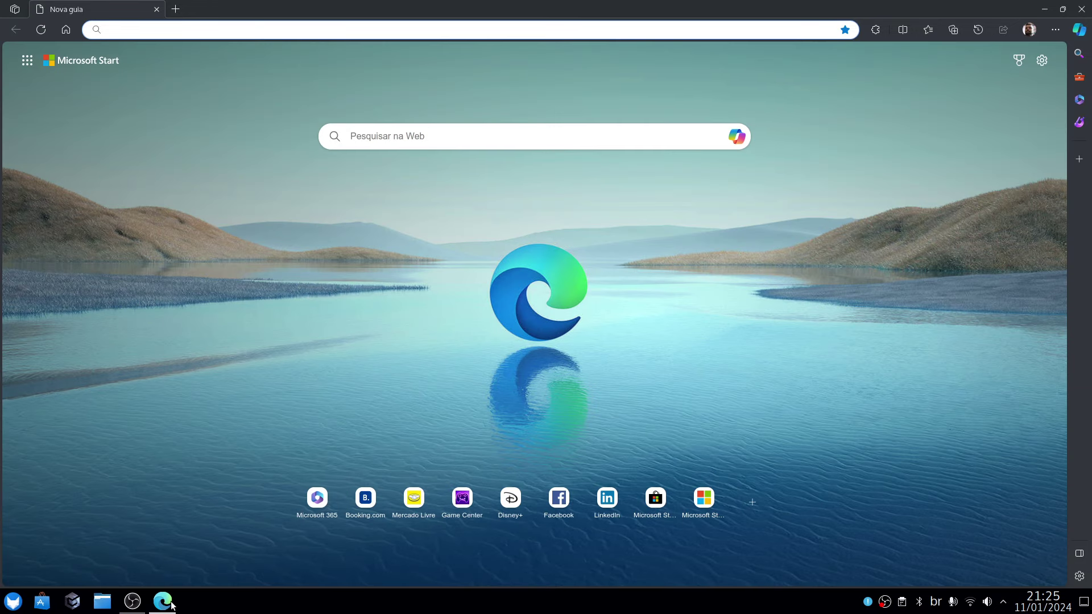
{"action": "right_click", "coordinate": [169, 602]}
{"action": "left_click", "coordinate": [195, 561]}
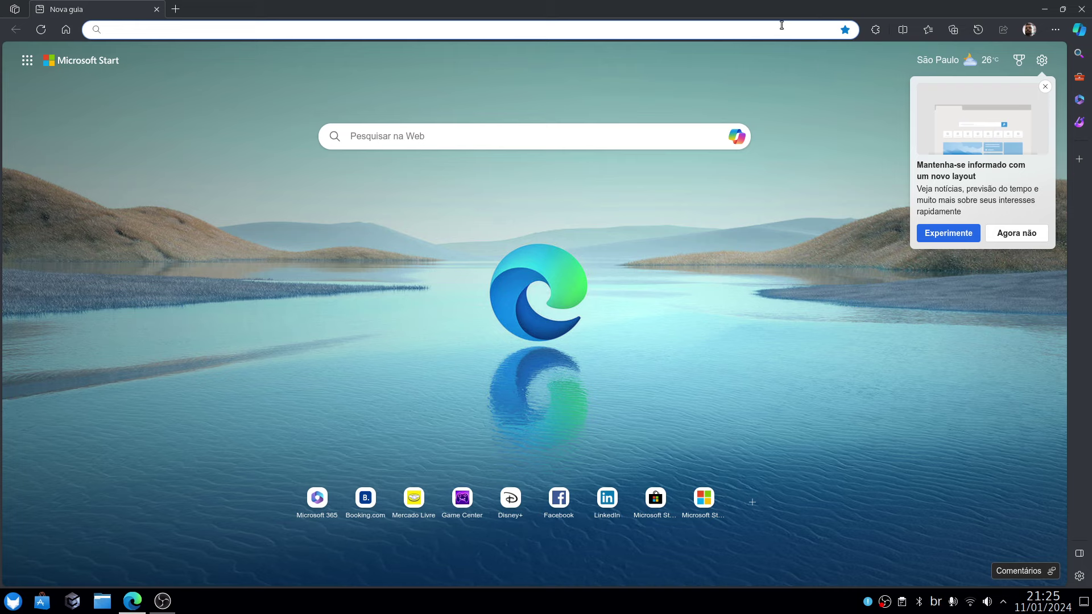
Switch Edge's appearance to GTK in Configurações > Aparência, leaving only a new tab open.
{"action": "left_click", "coordinate": [761, 27]}
{"action": "type", "text": "am"}
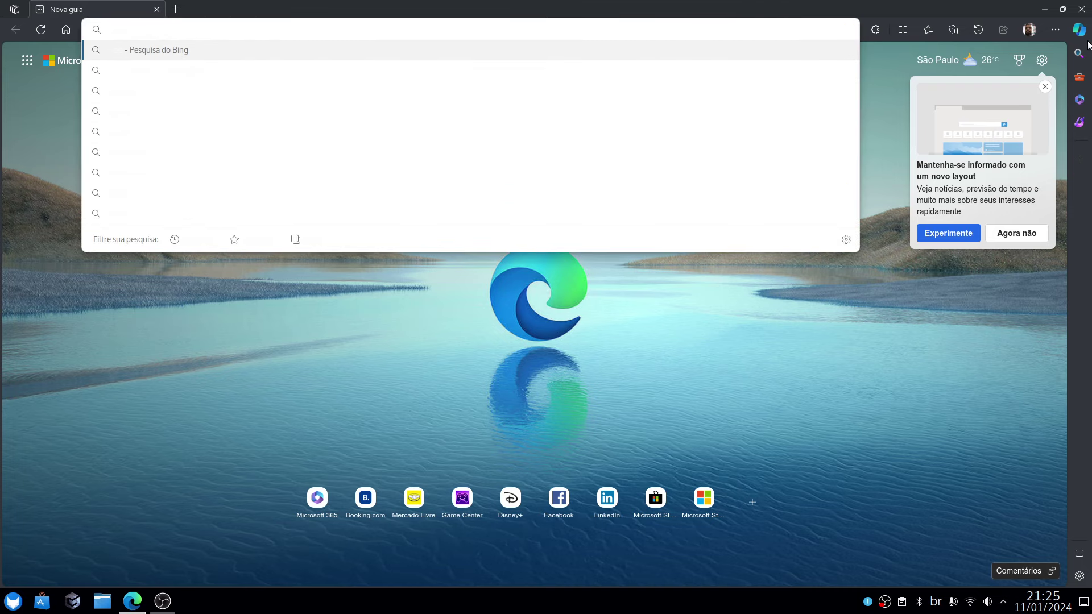
{"action": "left_click", "coordinate": [1055, 29]}
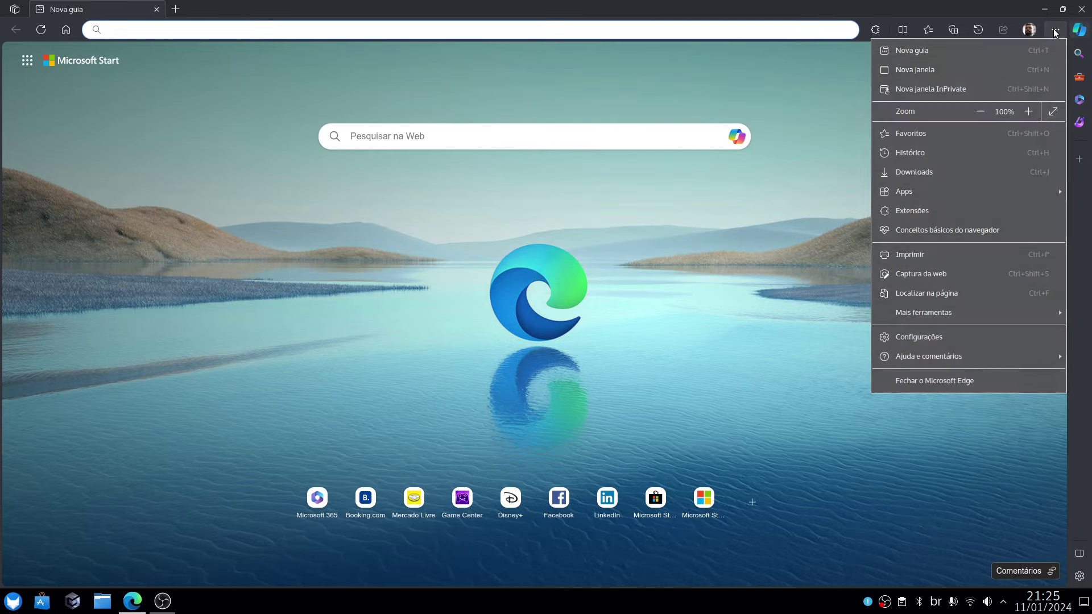
{"action": "left_click", "coordinate": [953, 338]}
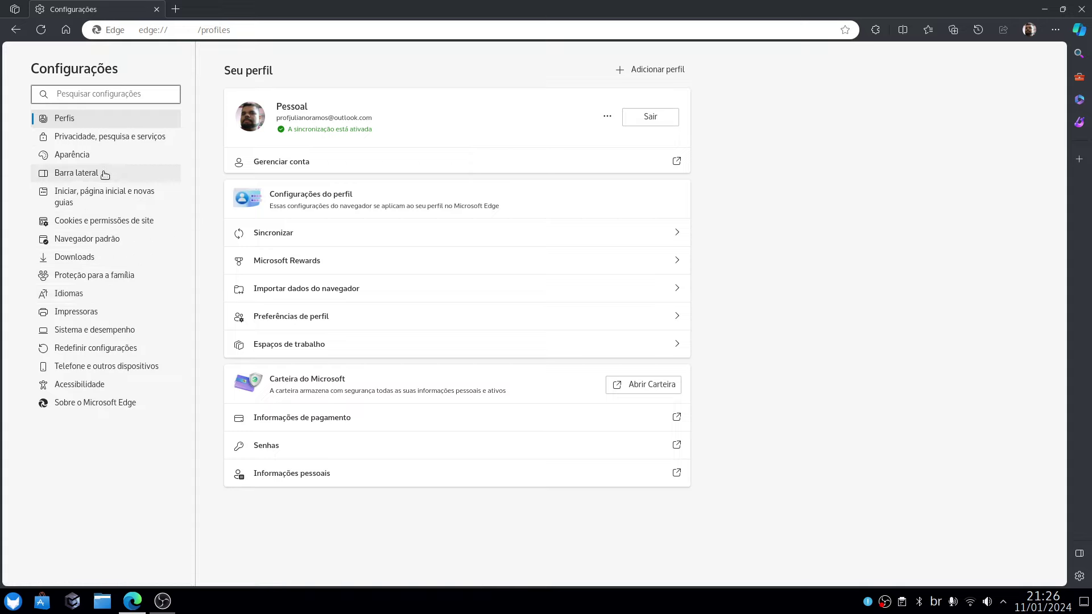
{"action": "left_click", "coordinate": [66, 158]}
{"action": "left_click", "coordinate": [253, 168]}
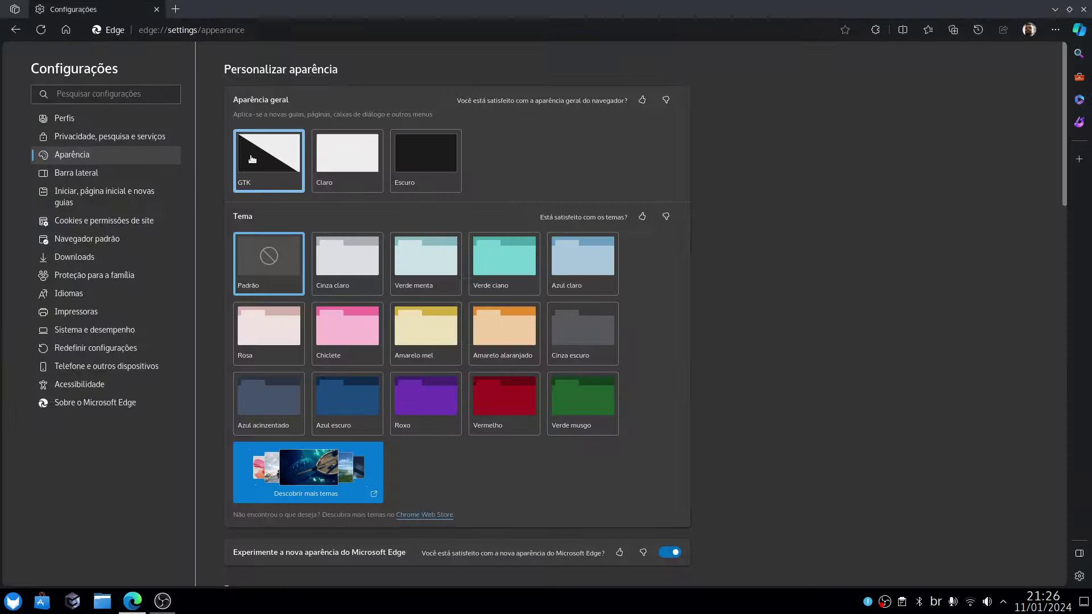
{"action": "left_click", "coordinate": [177, 10]}
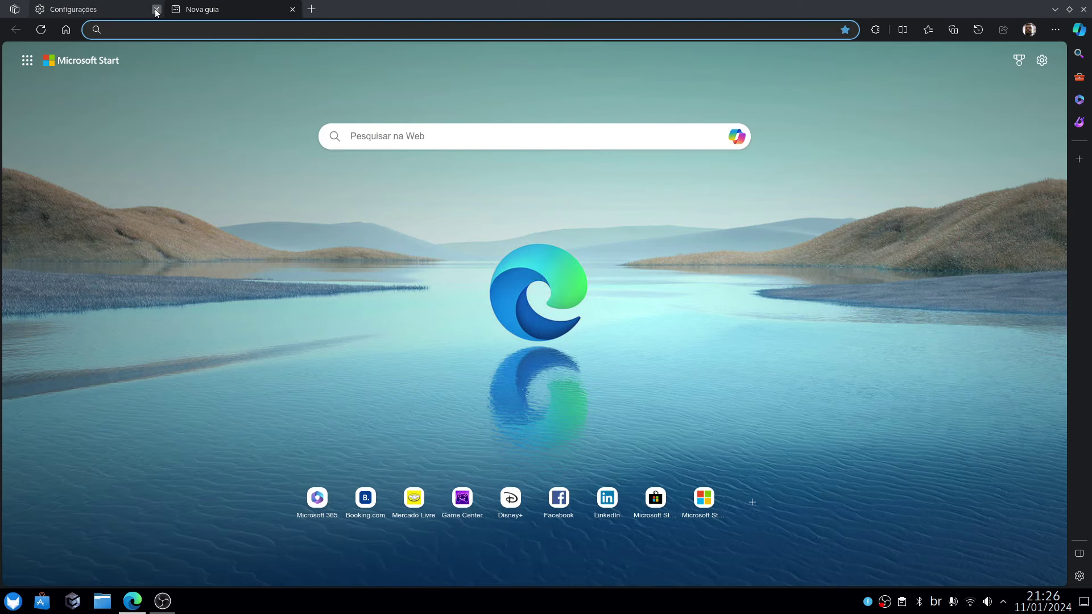
{"action": "left_click", "coordinate": [156, 9]}
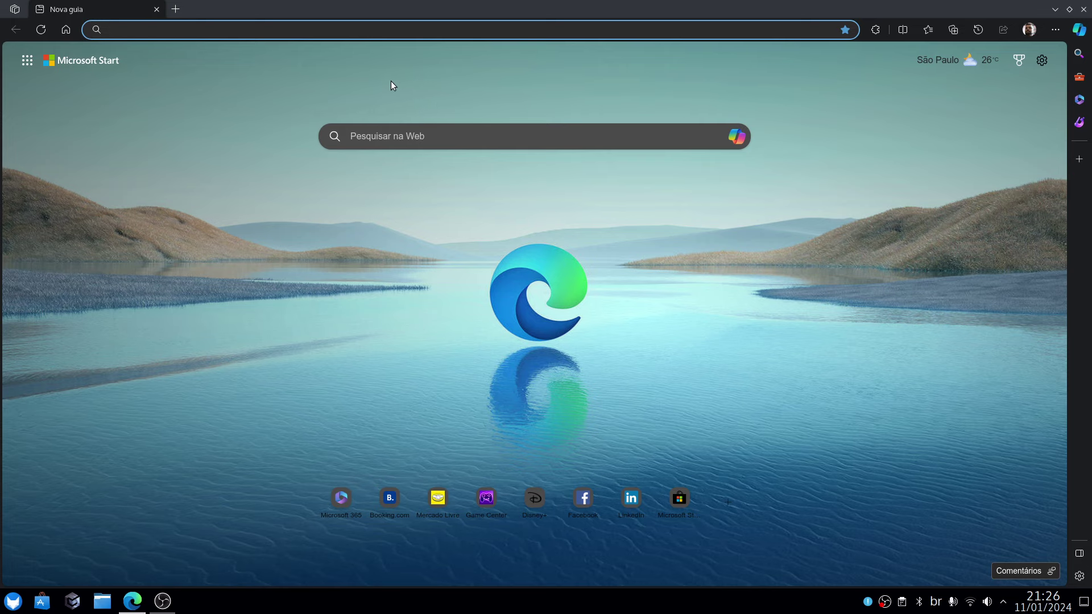
On flathub.org, search 'teams' and copy the teams-for-linux flatpak install command.
{"action": "type", "text": "flat"}
{"action": "key", "text": "Return"}
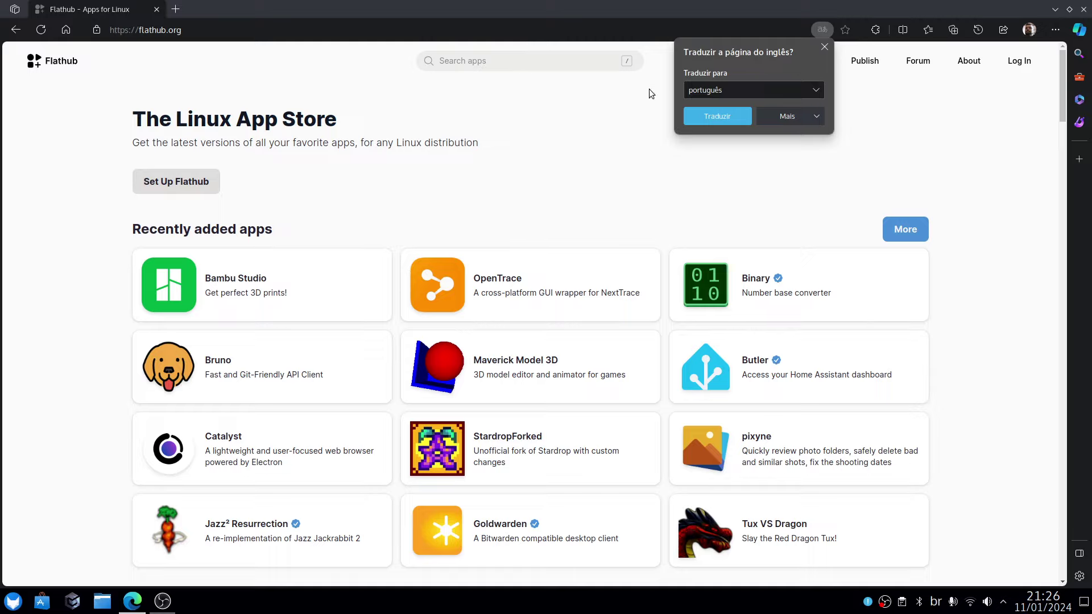
{"action": "left_click", "coordinate": [489, 62]}
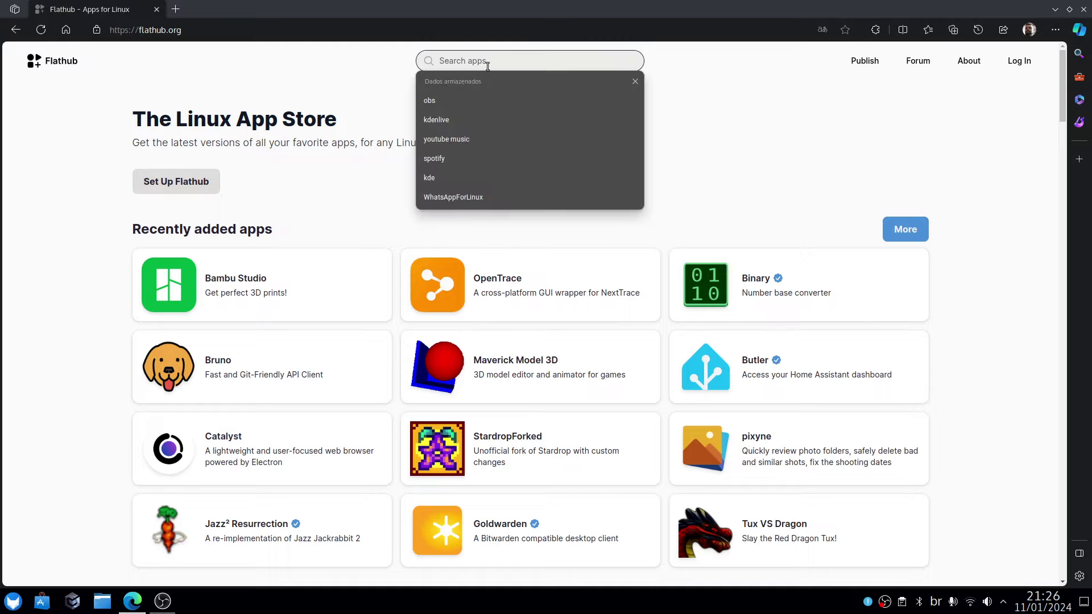
{"action": "type", "text": "teams"}
{"action": "key", "text": "Return"}
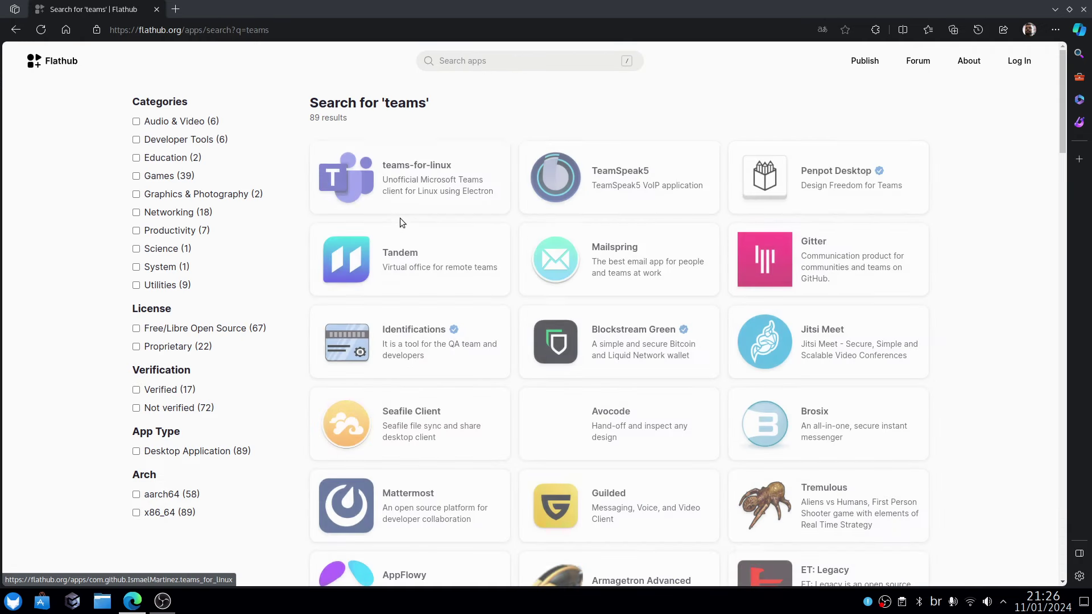
{"action": "left_click", "coordinate": [427, 169]}
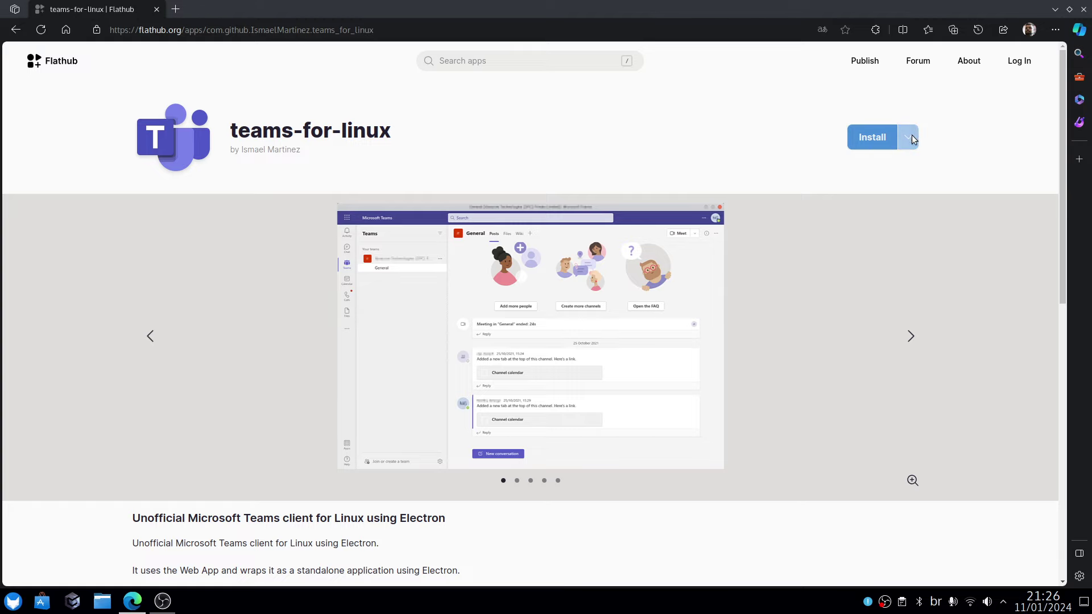
{"action": "left_click", "coordinate": [908, 137]}
{"action": "left_click", "coordinate": [897, 240]}
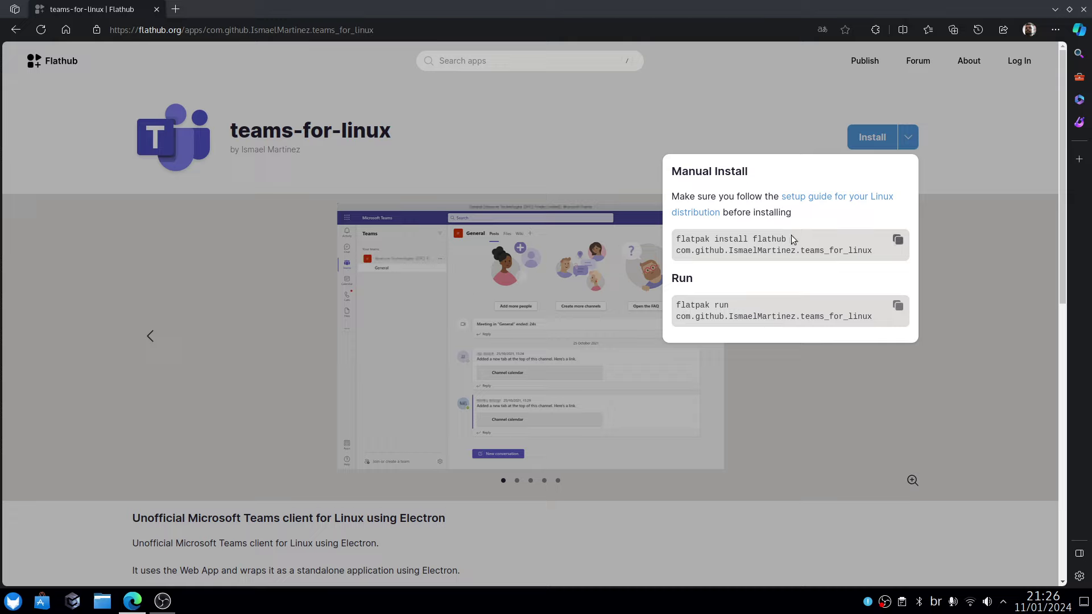
Launch the Konsole terminal from a 'te' launcher search.
{"action": "left_click", "coordinate": [13, 601]}
{"action": "type", "text": "te"}
{"action": "left_click", "coordinate": [57, 328]}
Paste and run the teams-for-linux flatpak install command, answering Y to both prompts.
{"action": "right_click", "coordinate": [466, 142]}
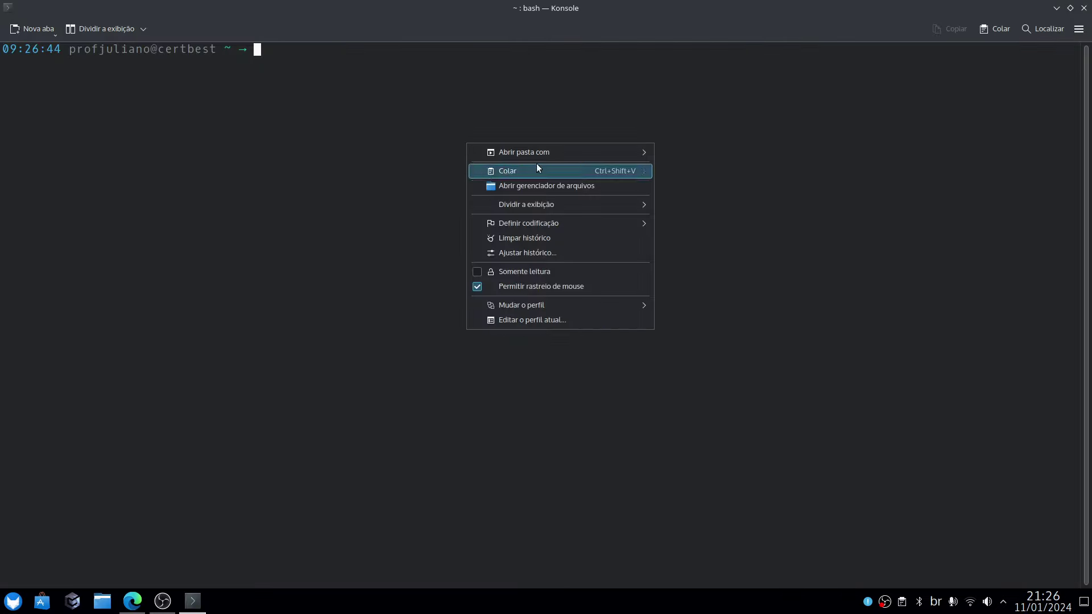
{"action": "left_click", "coordinate": [535, 166]}
{"action": "key", "text": "Return"}
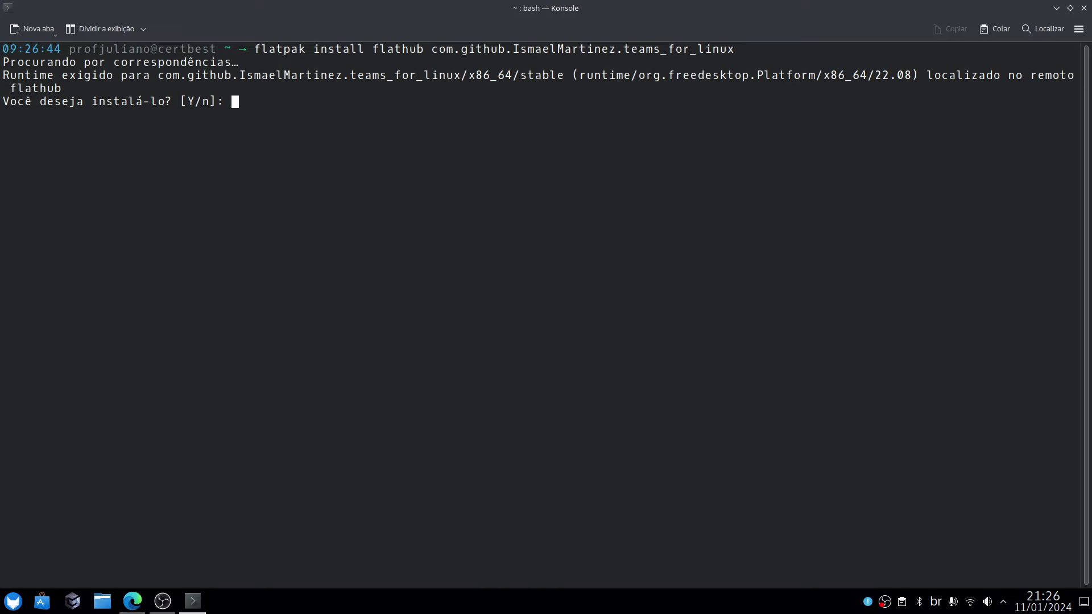
{"action": "type", "text": "Y"}
{"action": "key", "text": "Return"}
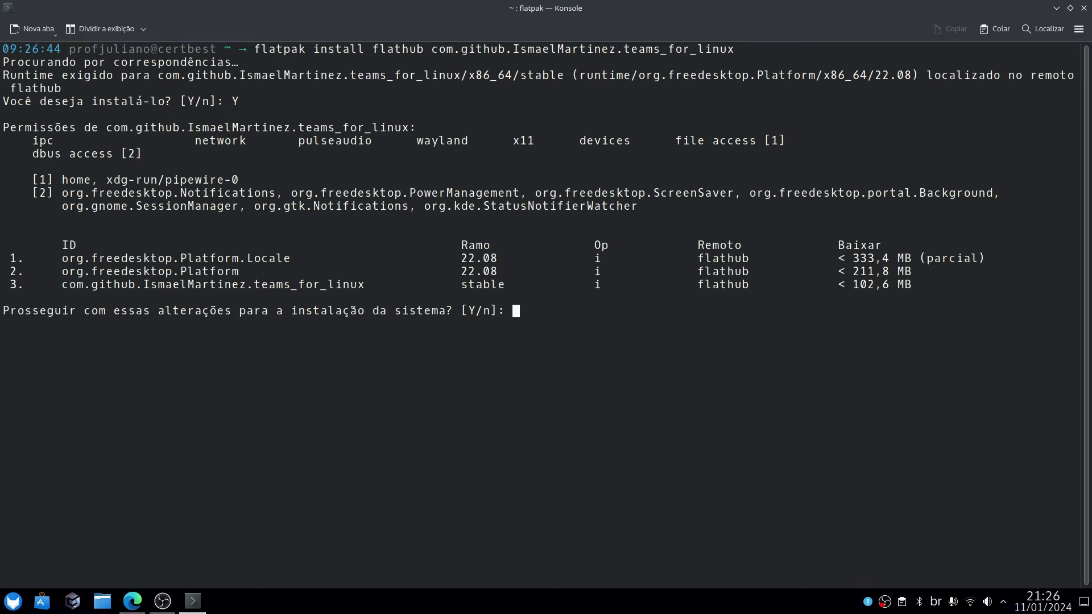
{"action": "type", "text": "Y"}
{"action": "key", "text": "Return"}
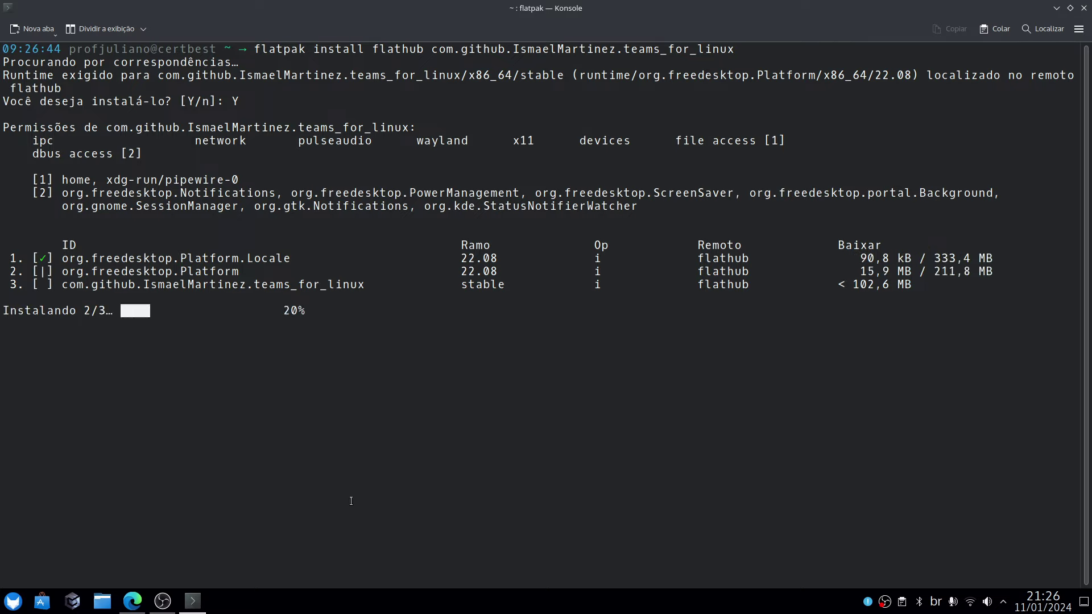
{"action": "left_click", "coordinate": [133, 601]}
Search Flathub for 'onlyoffice' and copy the ONLYOFFICE Desktop Editors flatpak install command.
{"action": "left_click", "coordinate": [506, 29]}
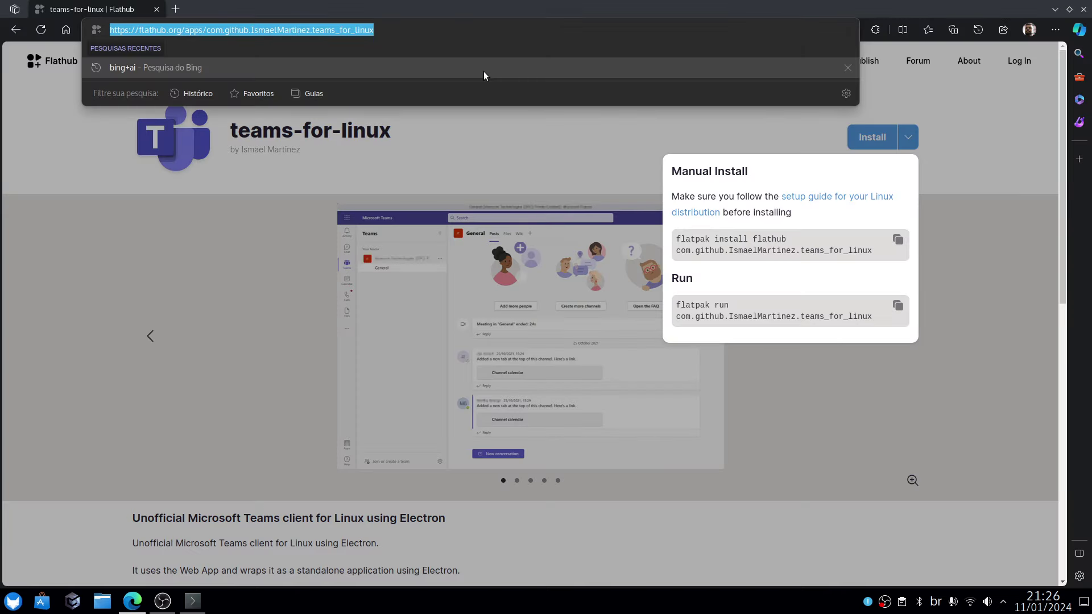
{"action": "left_click", "coordinate": [464, 61]}
{"action": "type", "text": "onlyoffice"}
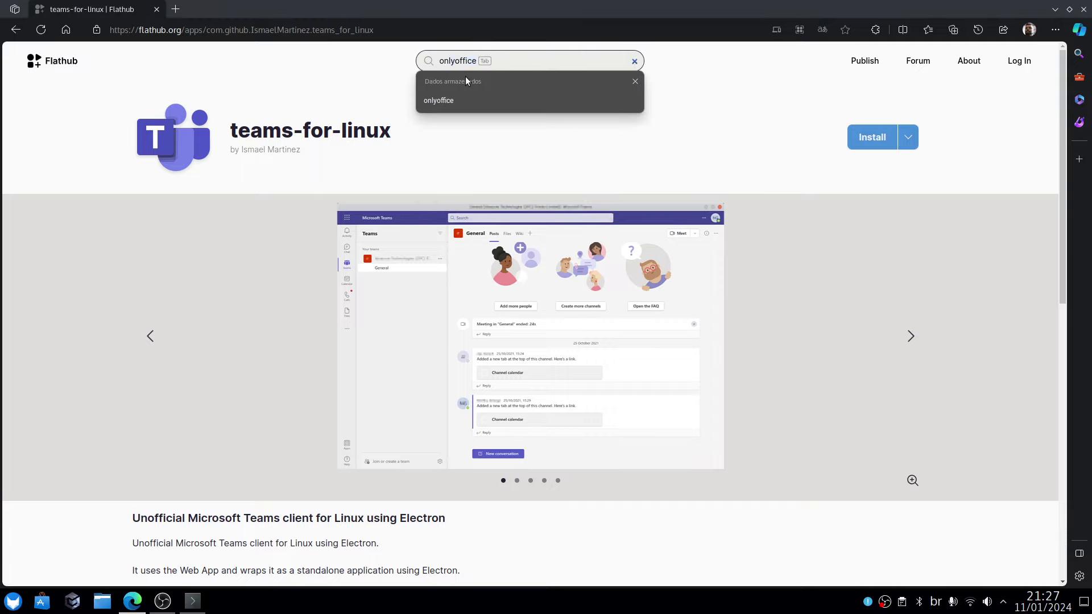
{"action": "key", "text": "Return"}
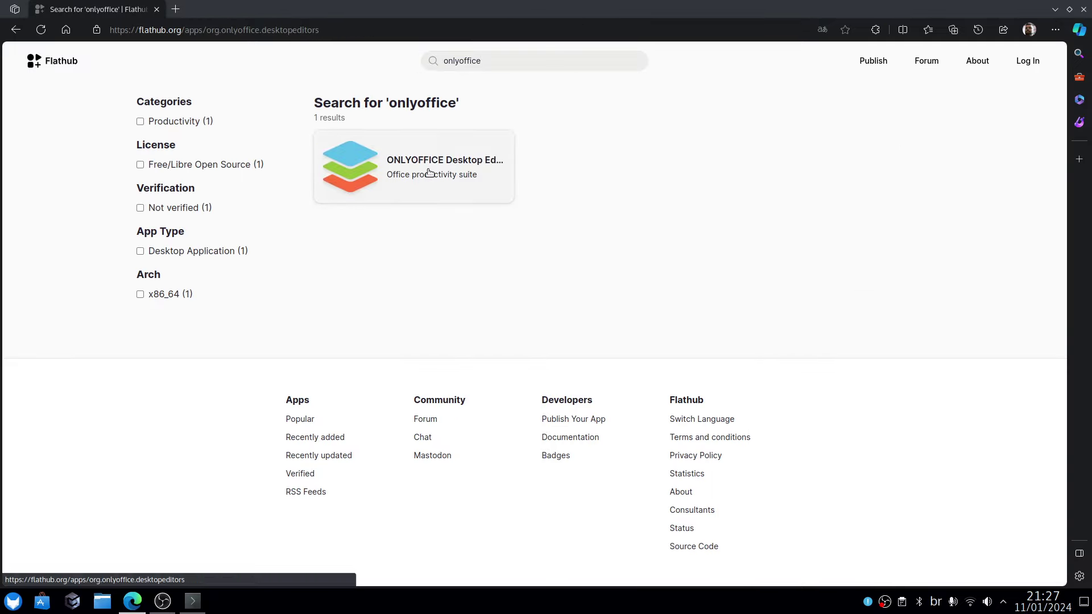
{"action": "left_click", "coordinate": [429, 173]}
{"action": "left_click", "coordinate": [909, 136]}
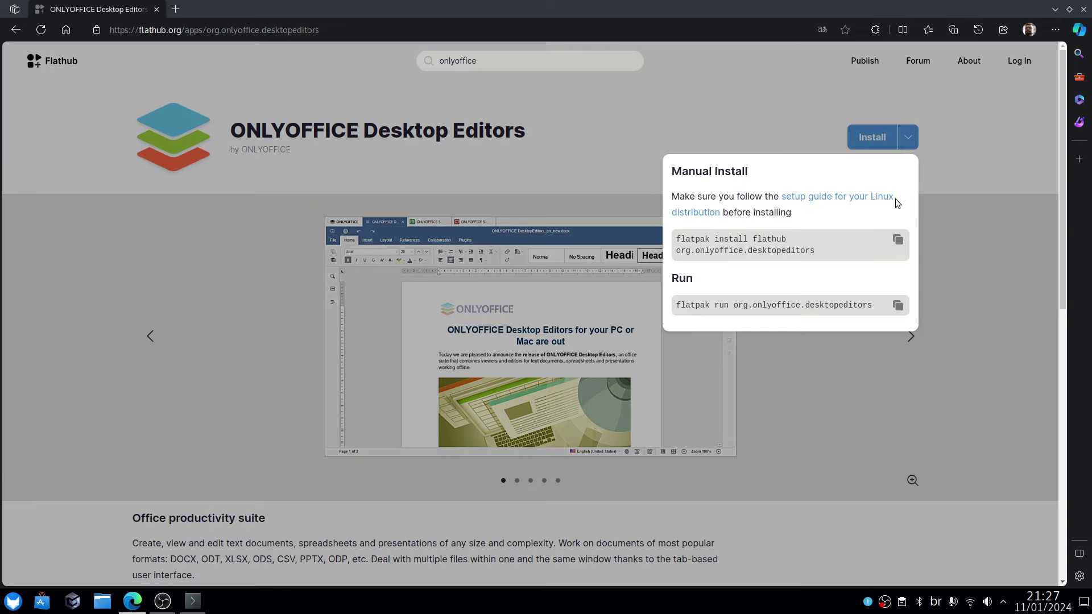
{"action": "left_click", "coordinate": [898, 243]}
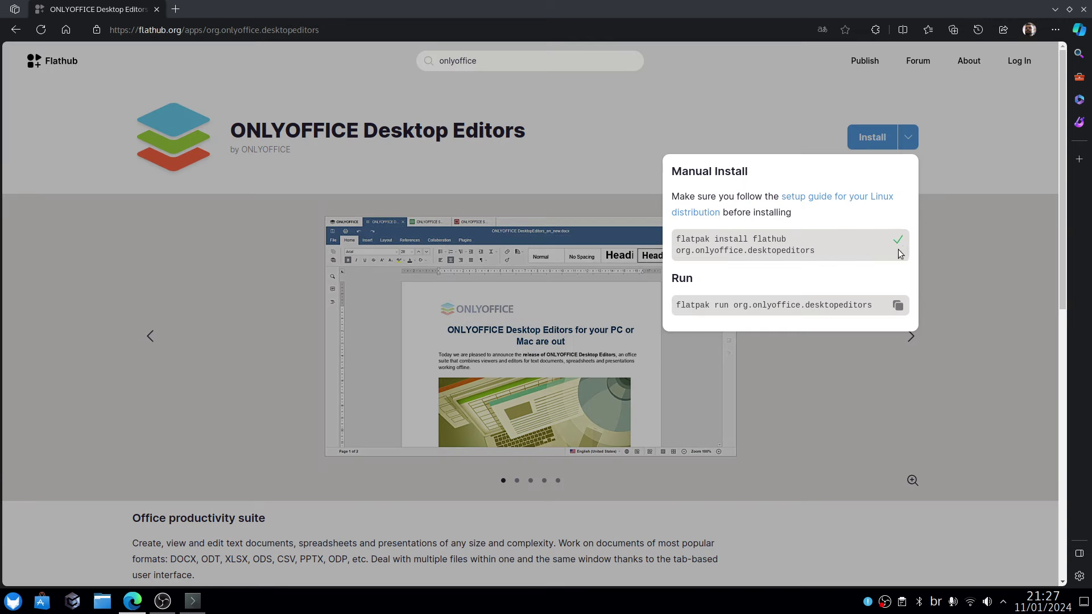
{"action": "left_click", "coordinate": [192, 601]}
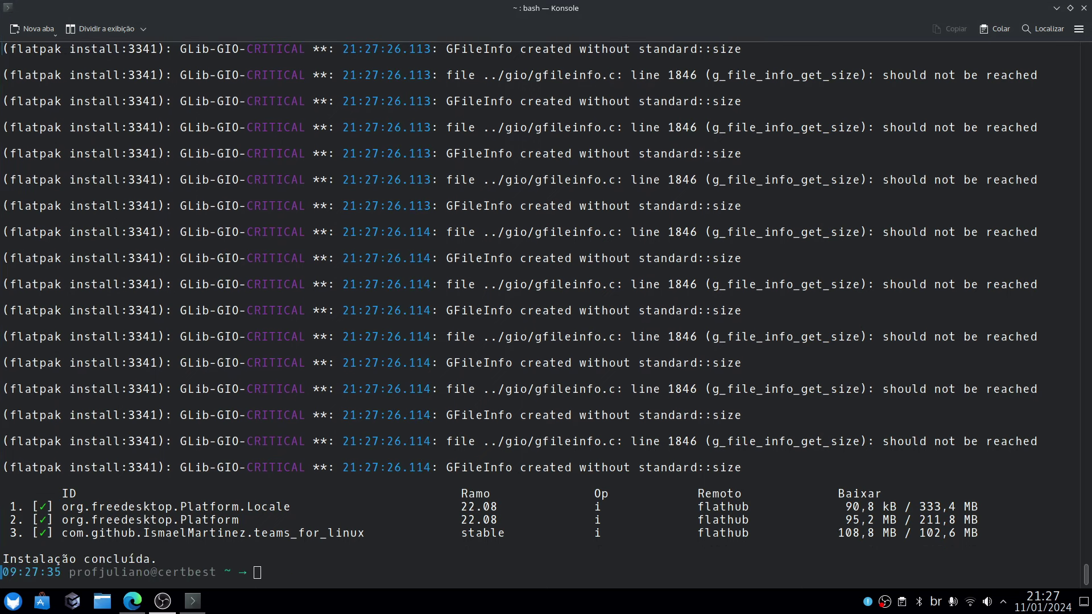
Paste and run the ONLYOFFICE Desktop Editors flatpak install command, confirming with y.
{"action": "right_click", "coordinate": [409, 556]}
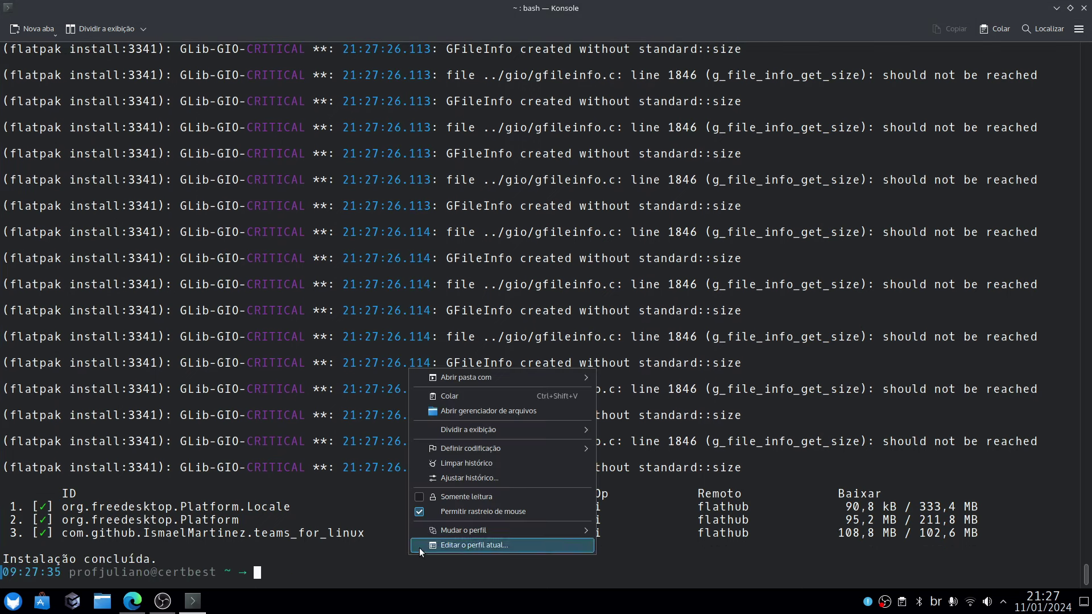
{"action": "left_click", "coordinate": [480, 397]}
{"action": "key", "text": "Return"}
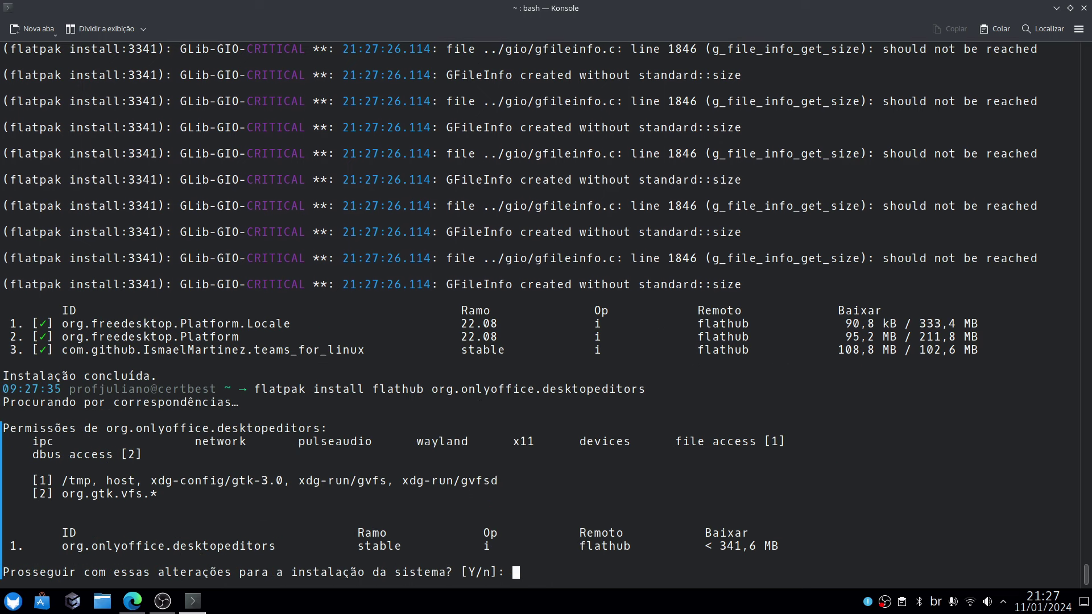
{"action": "type", "text": "y"}
{"action": "key", "text": "Return"}
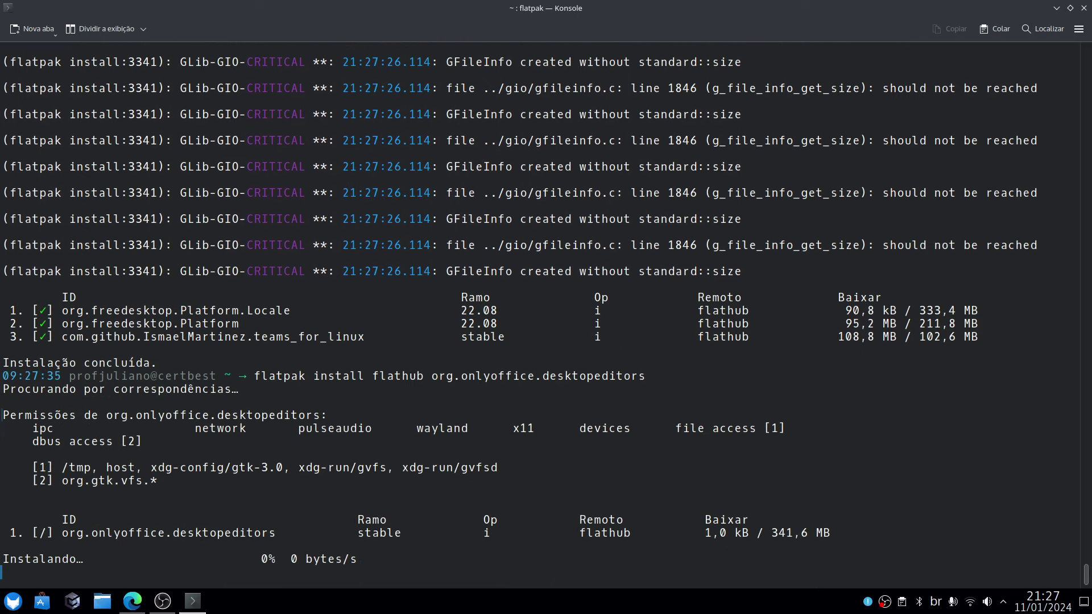
Remove Firefox from the launcher favourites via Remover dos Favoritos.
{"action": "left_click", "coordinate": [12, 601]}
{"action": "mouse_move", "coordinate": [53, 451]}
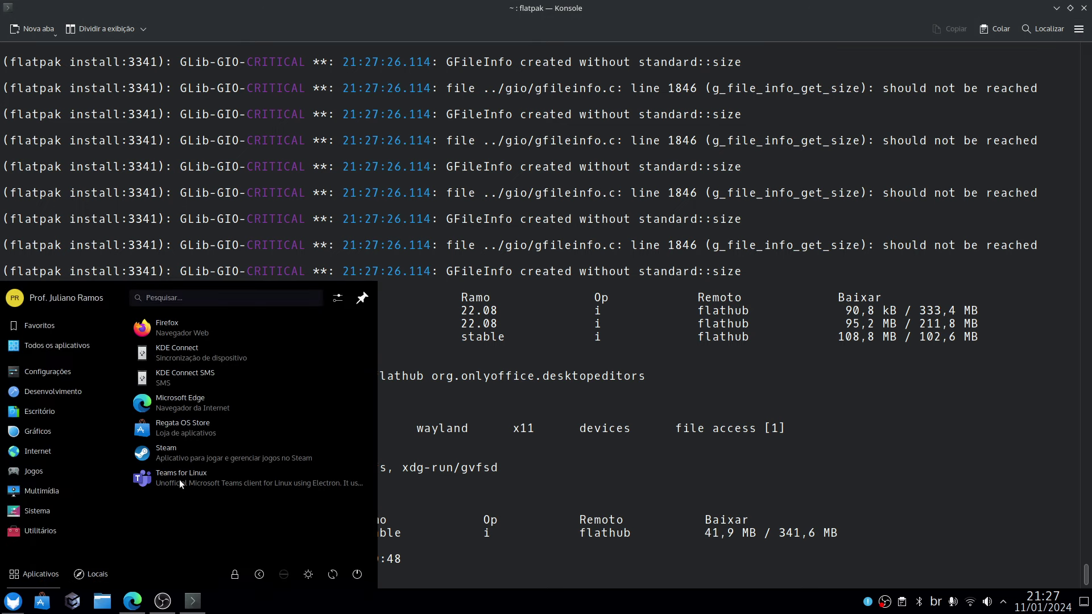
{"action": "mouse_move", "coordinate": [83, 479]}
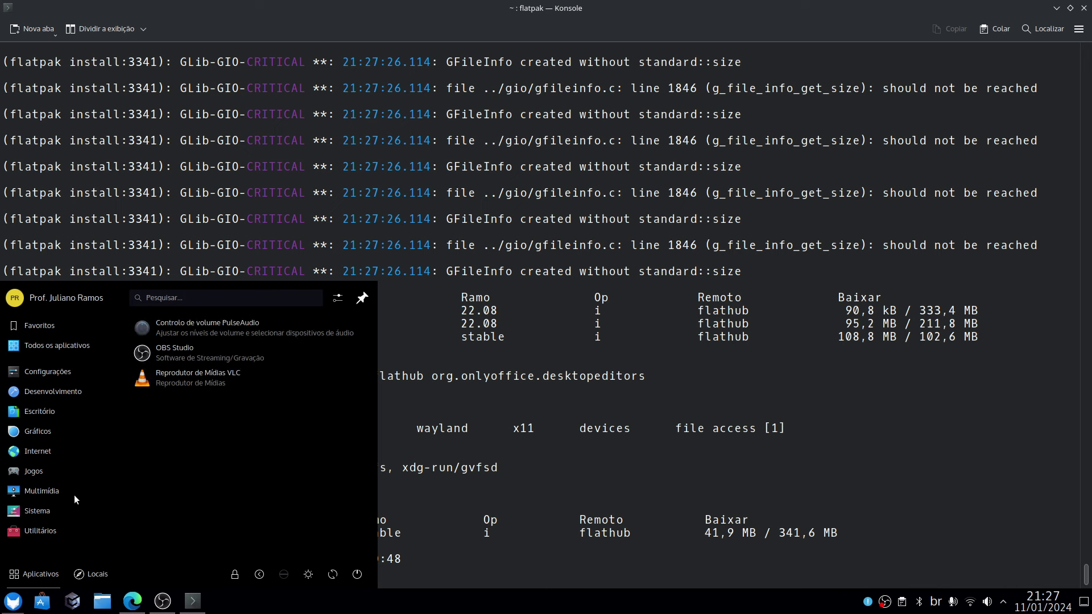
{"action": "left_click", "coordinate": [14, 604]}
{"action": "left_click", "coordinate": [14, 603]}
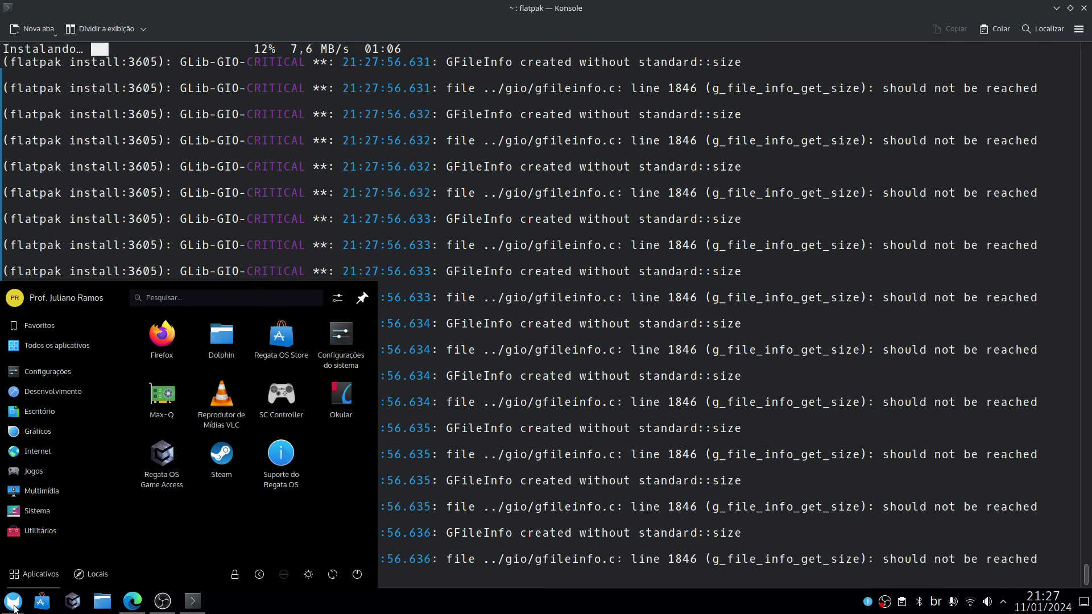
{"action": "right_click", "coordinate": [156, 333]}
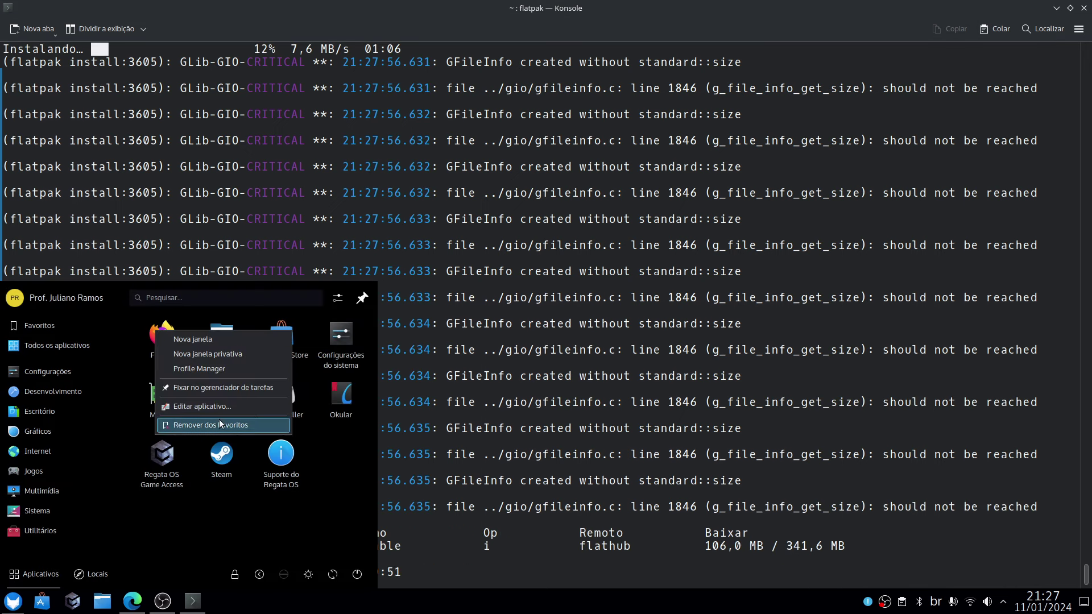
{"action": "left_click", "coordinate": [219, 427]}
Add Microsoft Edge to the launcher favourites and verify the updated favourites list.
{"action": "mouse_move", "coordinate": [37, 529]}
{"action": "mouse_move", "coordinate": [43, 452]}
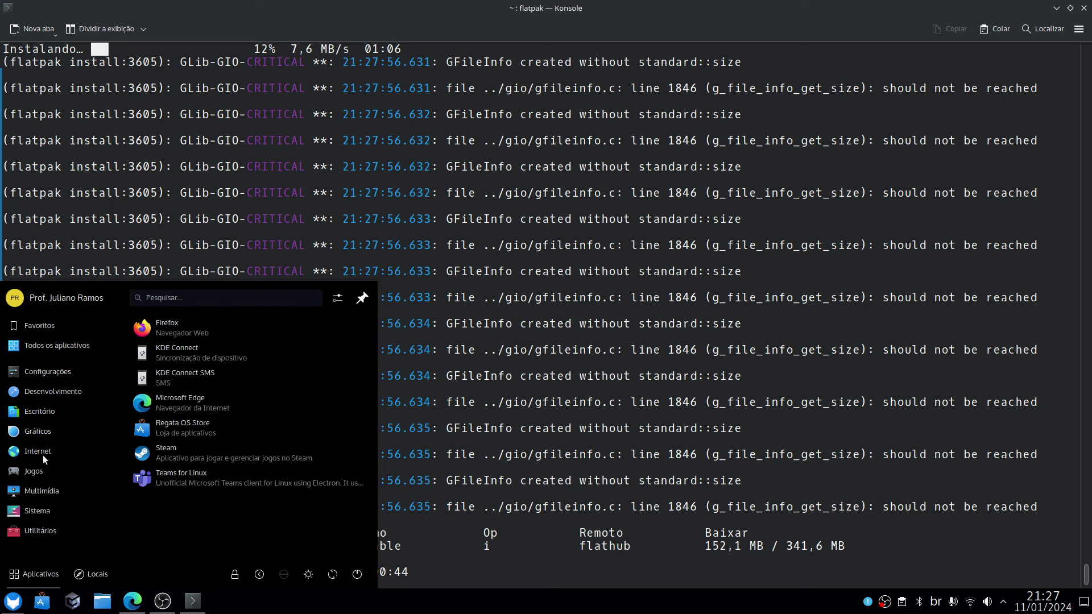
{"action": "right_click", "coordinate": [151, 402]}
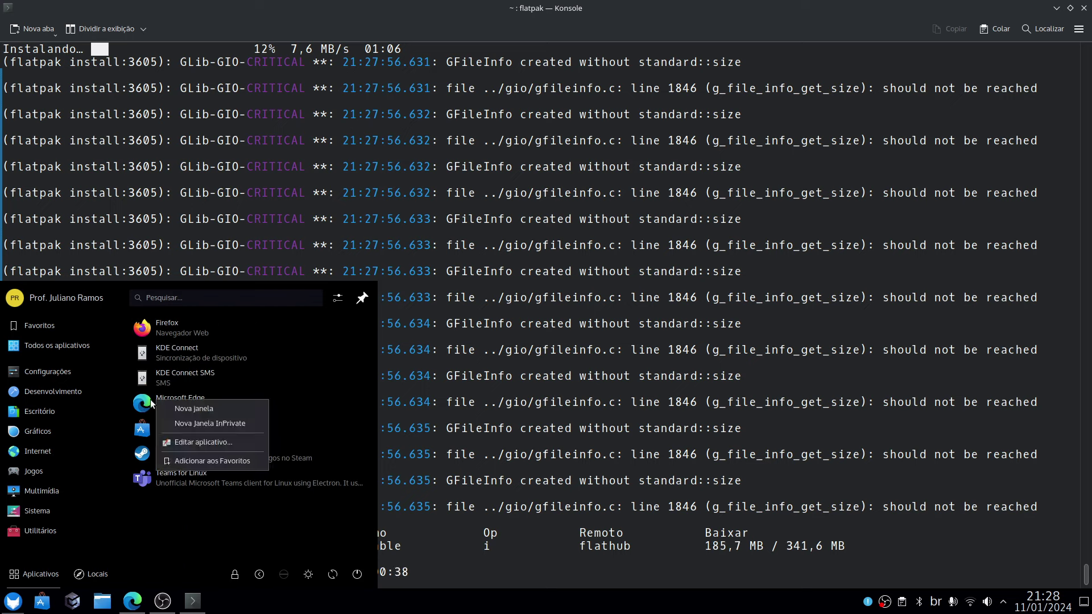
{"action": "left_click", "coordinate": [238, 459]}
{"action": "left_click", "coordinate": [21, 601]}
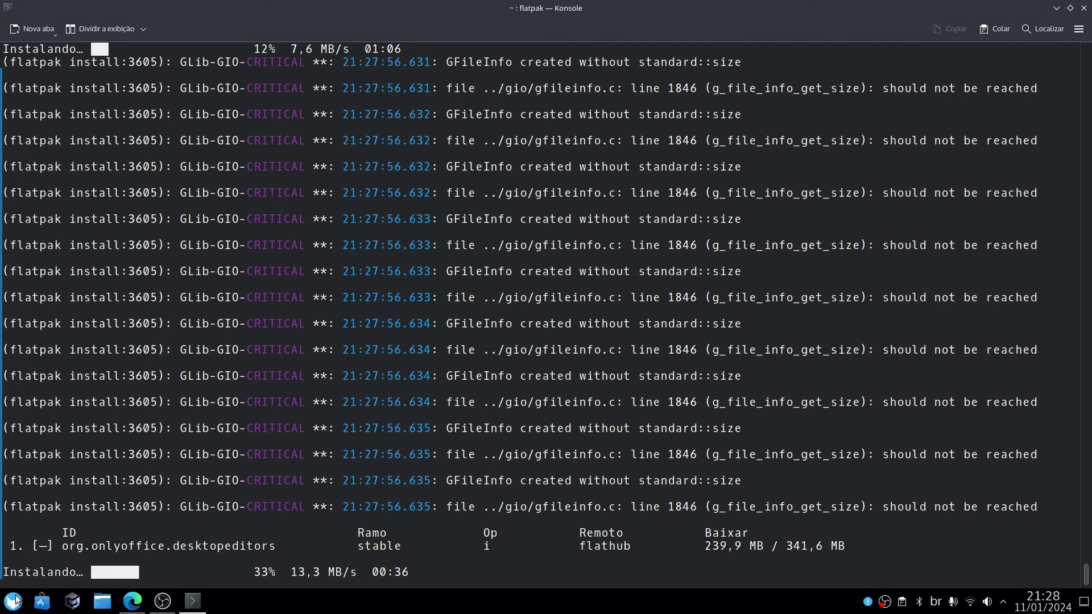
{"action": "left_click", "coordinate": [20, 600]}
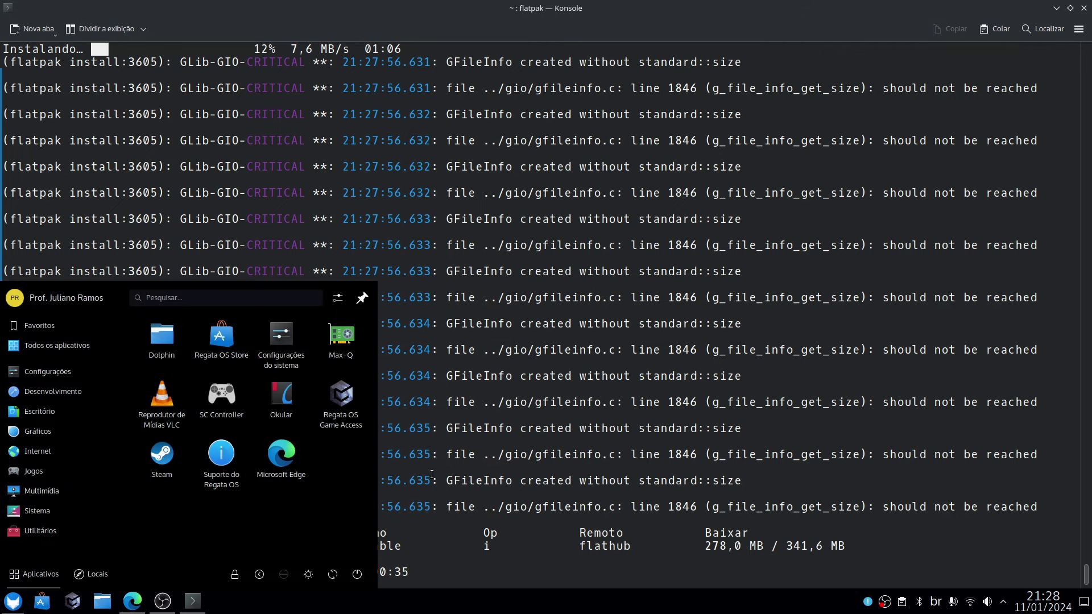
{"action": "left_click", "coordinate": [596, 470]}
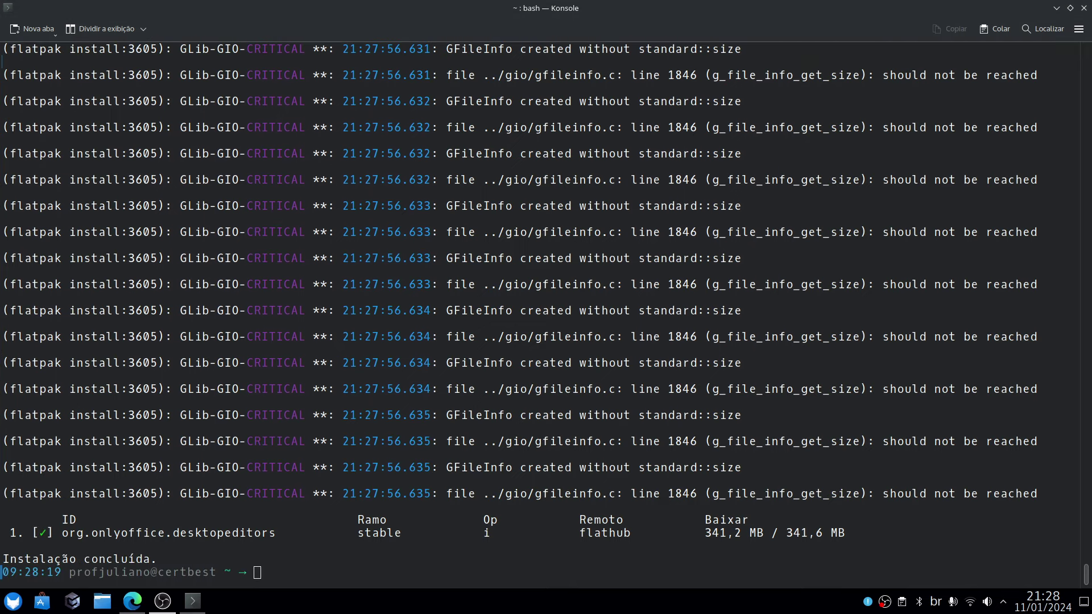
Launch ONLYOFFICE Desktop Editors from Escritório and create a new Documento under Criar novo.
{"action": "left_click", "coordinate": [13, 601]}
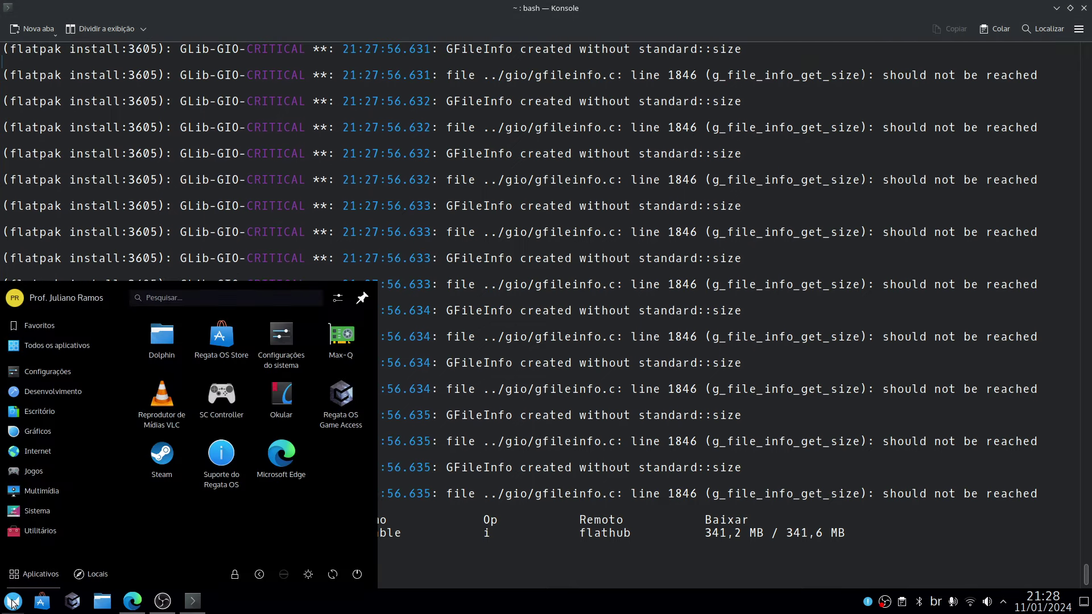
{"action": "mouse_move", "coordinate": [63, 420]}
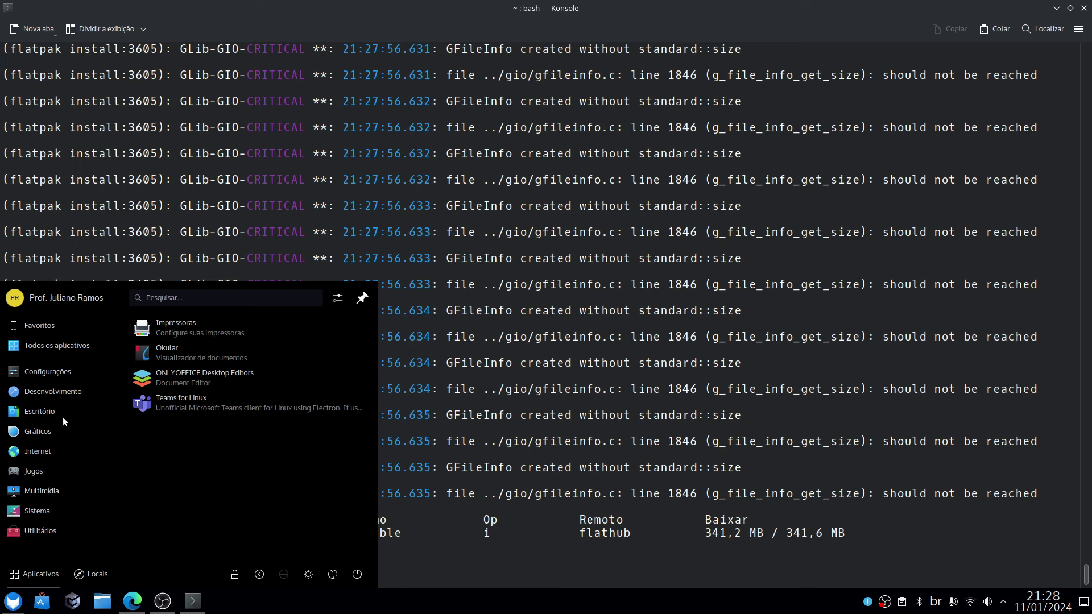
{"action": "left_click", "coordinate": [192, 378]}
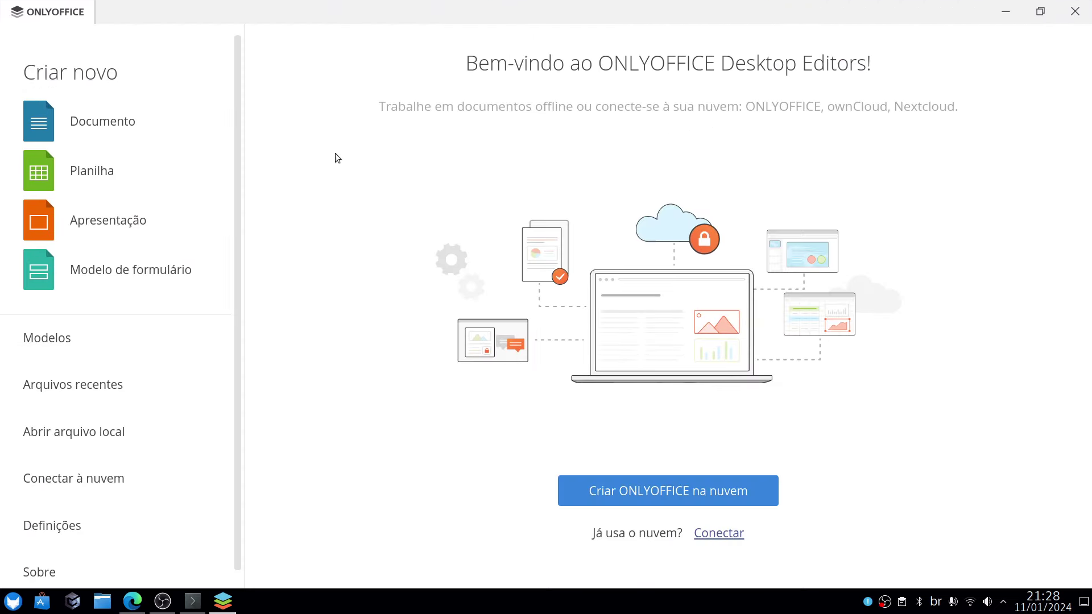
{"action": "left_click", "coordinate": [112, 125]}
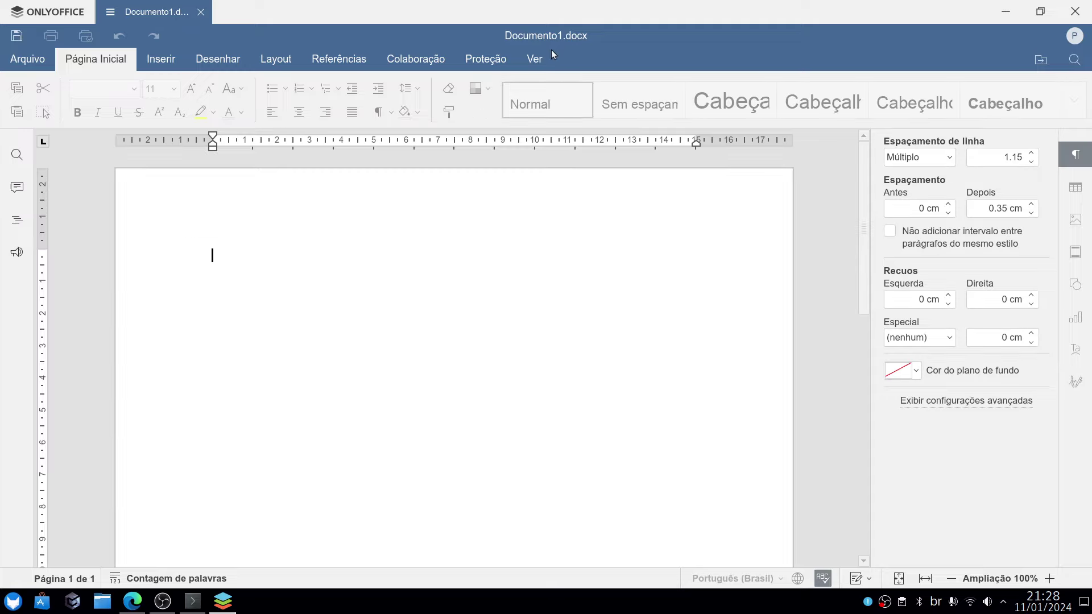
Install the ChatGPT plugin from the Plug-ins tab's Plugin Manager marketplace.
{"action": "left_click", "coordinate": [574, 60]}
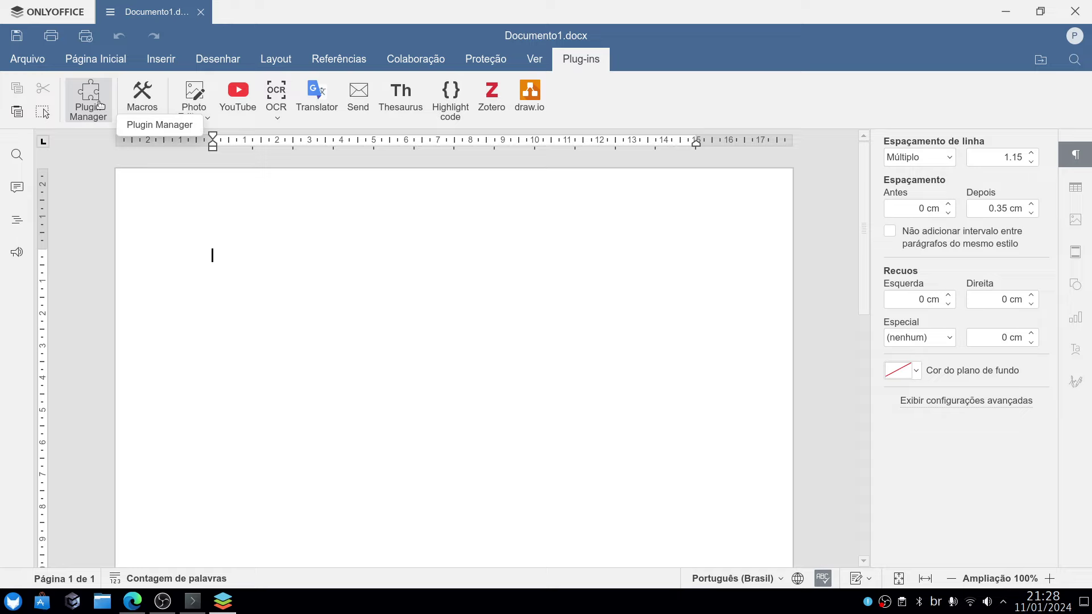
{"action": "left_click", "coordinate": [100, 105]}
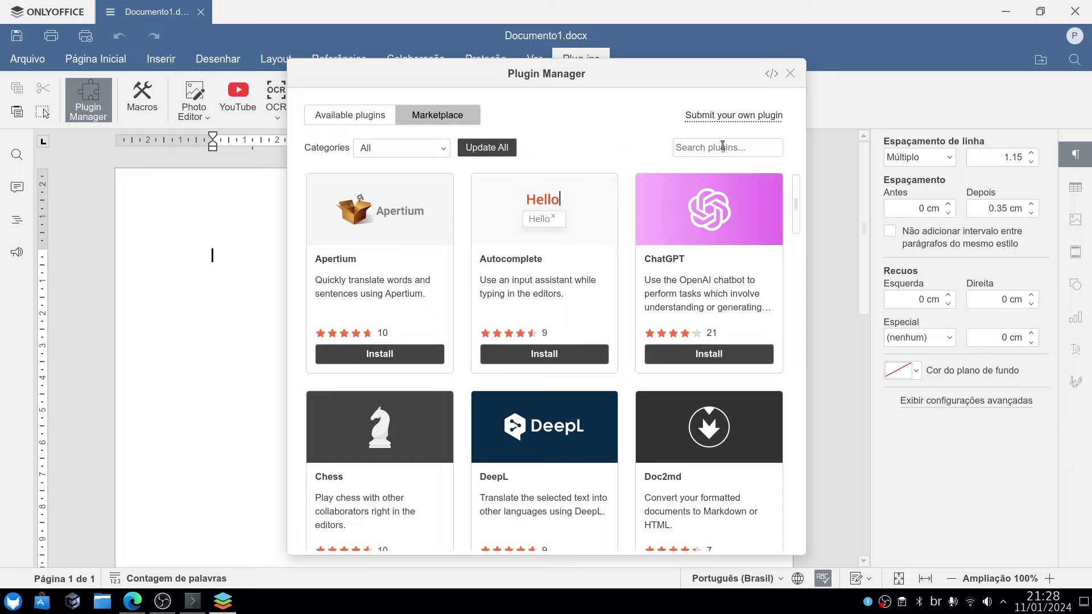
{"action": "left_click", "coordinate": [698, 249]}
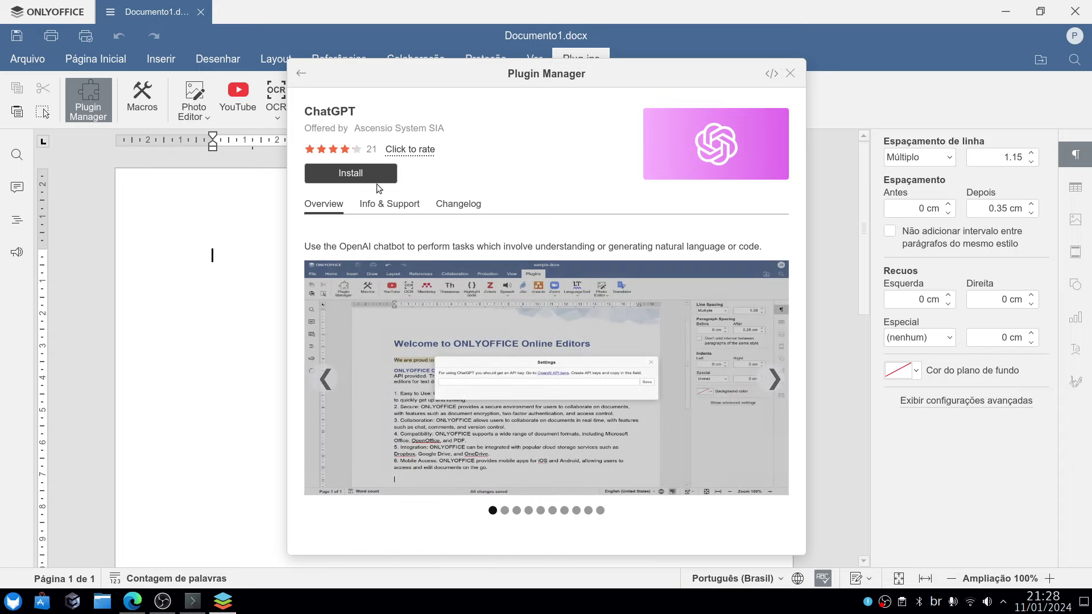
{"action": "left_click", "coordinate": [374, 179]}
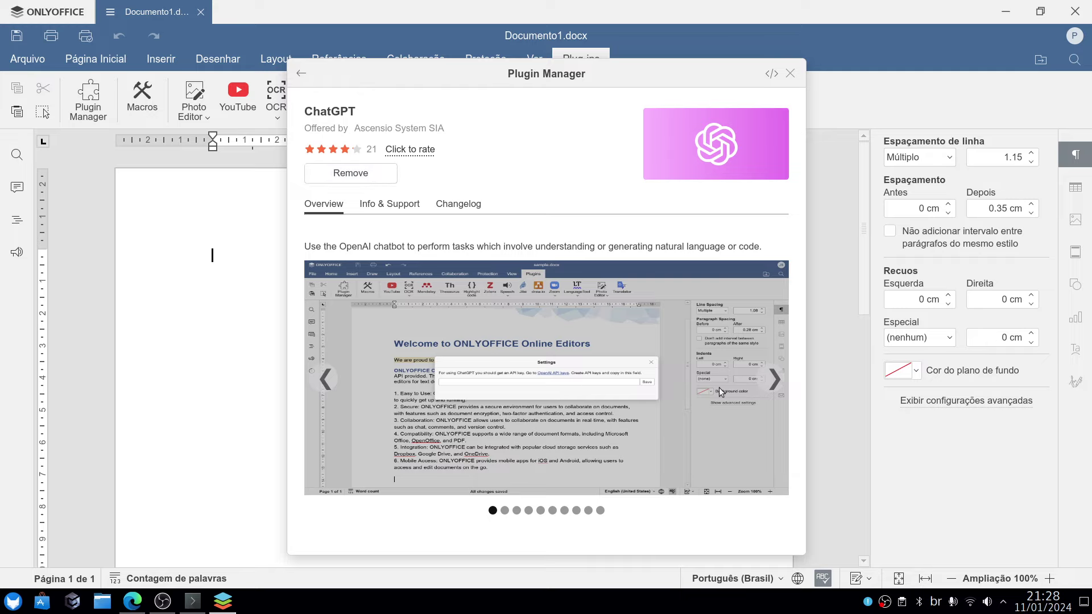
{"action": "left_click", "coordinate": [790, 76]}
Open the ChatGPT plugin settings and follow the OpenAI API keys link to sign in.
{"action": "right_click", "coordinate": [523, 264]}
{"action": "left_click", "coordinate": [407, 312]}
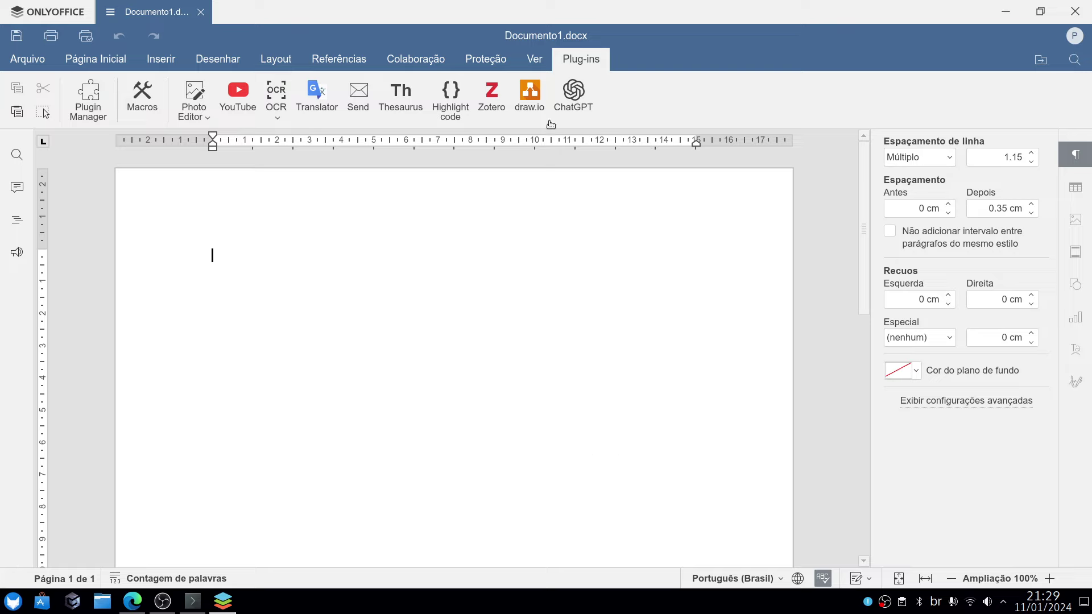
{"action": "right_click", "coordinate": [496, 241]}
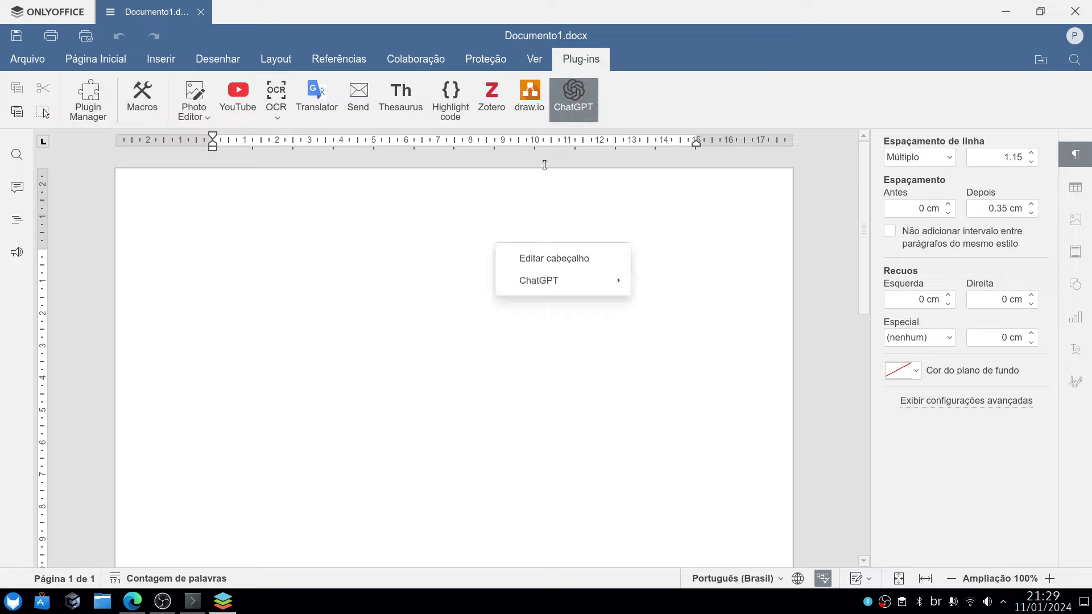
{"action": "mouse_move", "coordinate": [544, 284]}
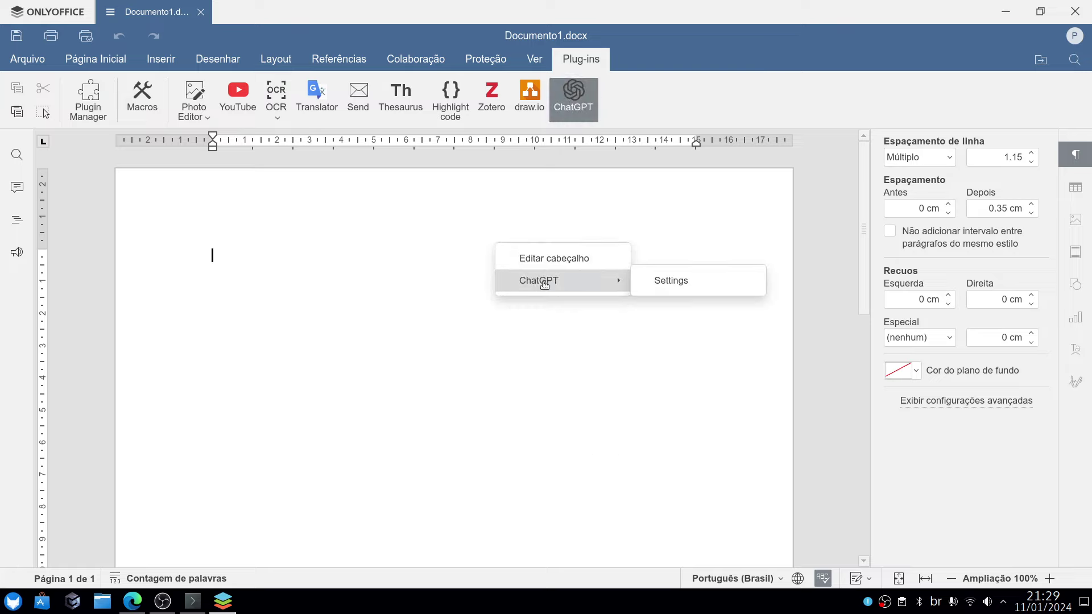
{"action": "left_click", "coordinate": [688, 281]}
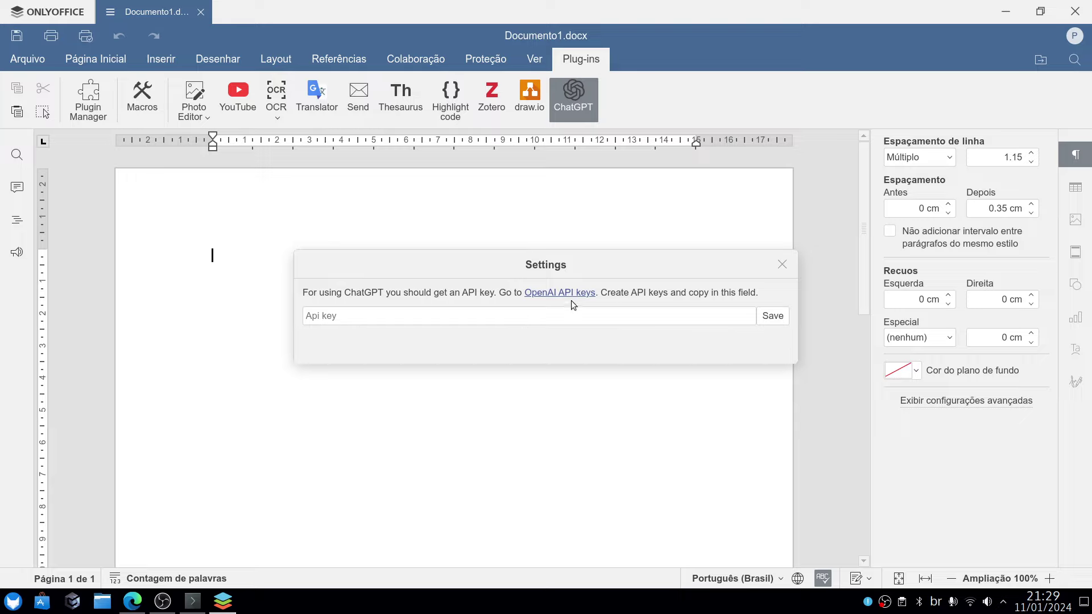
{"action": "left_click", "coordinate": [564, 293]}
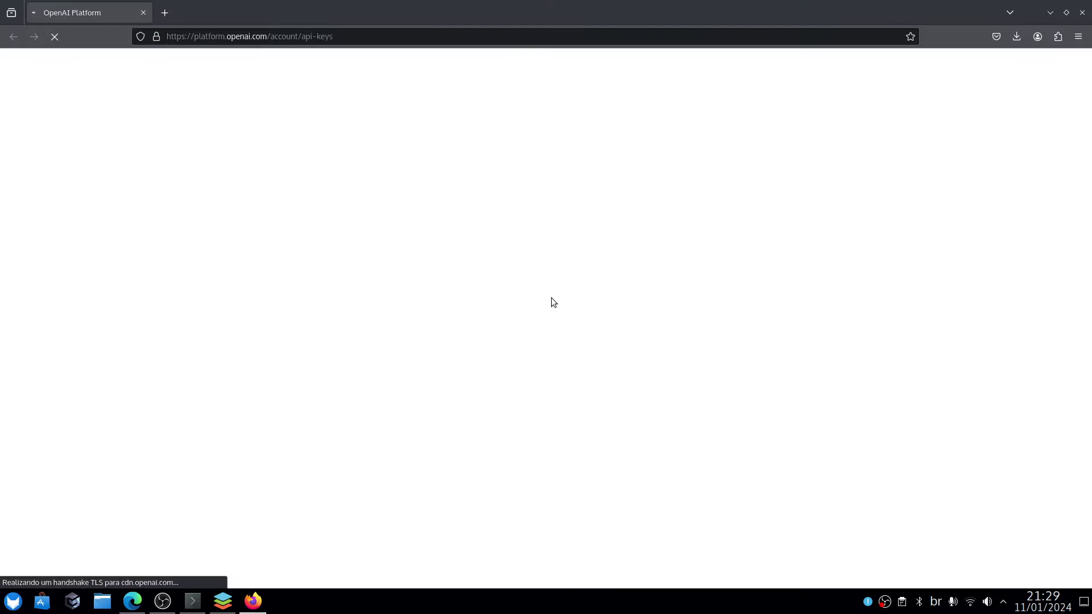
{"action": "left_click", "coordinate": [520, 265]}
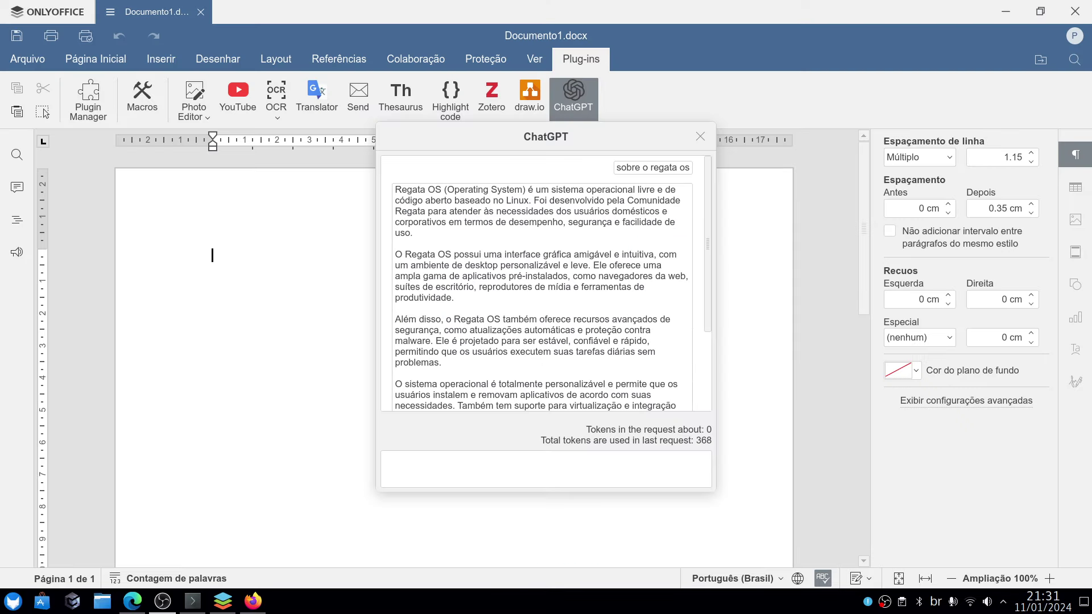
Open a ChatGPT chat window from the page's context menu, then close it.
{"action": "left_click", "coordinate": [700, 136]}
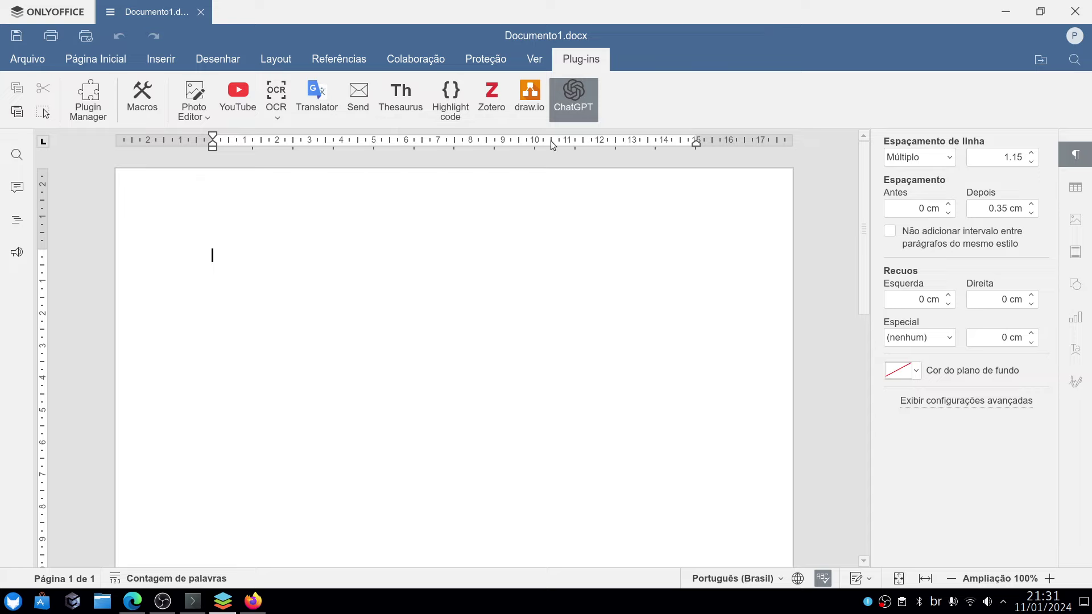
{"action": "right_click", "coordinate": [427, 296]}
{"action": "mouse_move", "coordinate": [537, 538]}
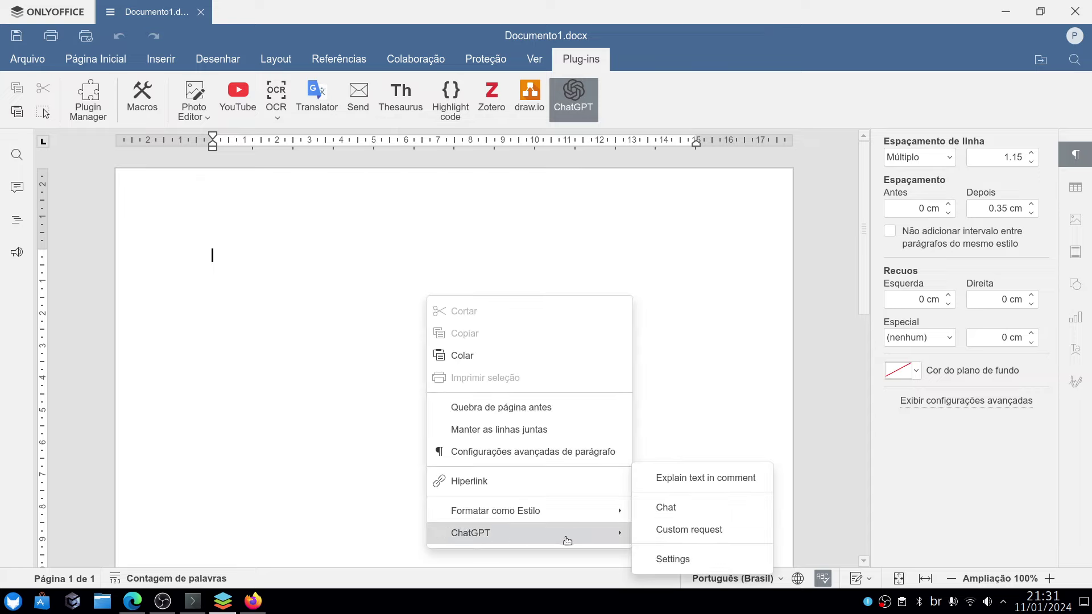
{"action": "left_click", "coordinate": [713, 508]}
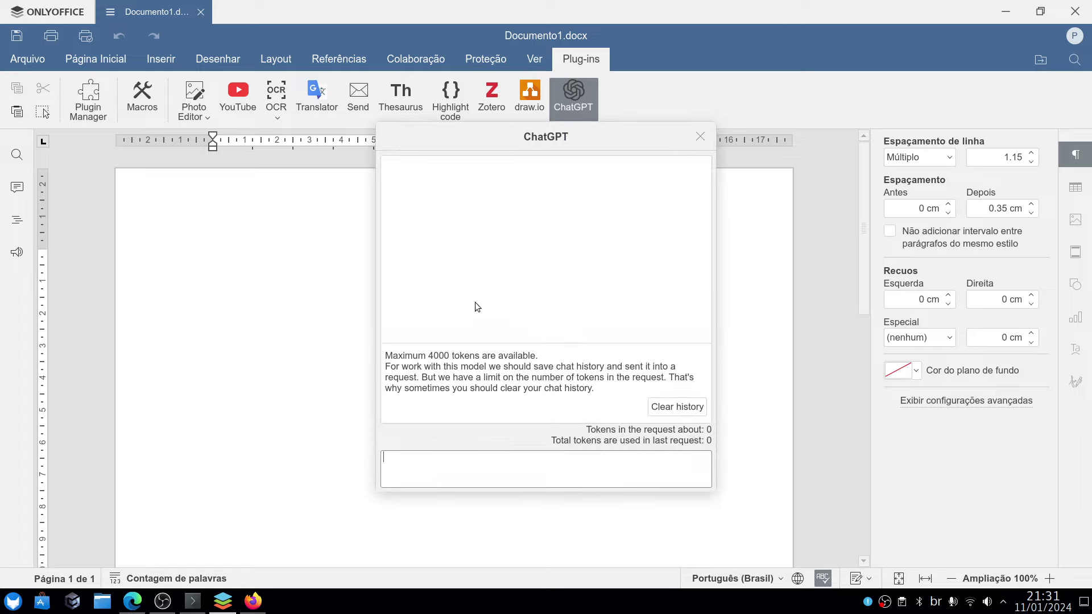
{"action": "left_click", "coordinate": [548, 479]}
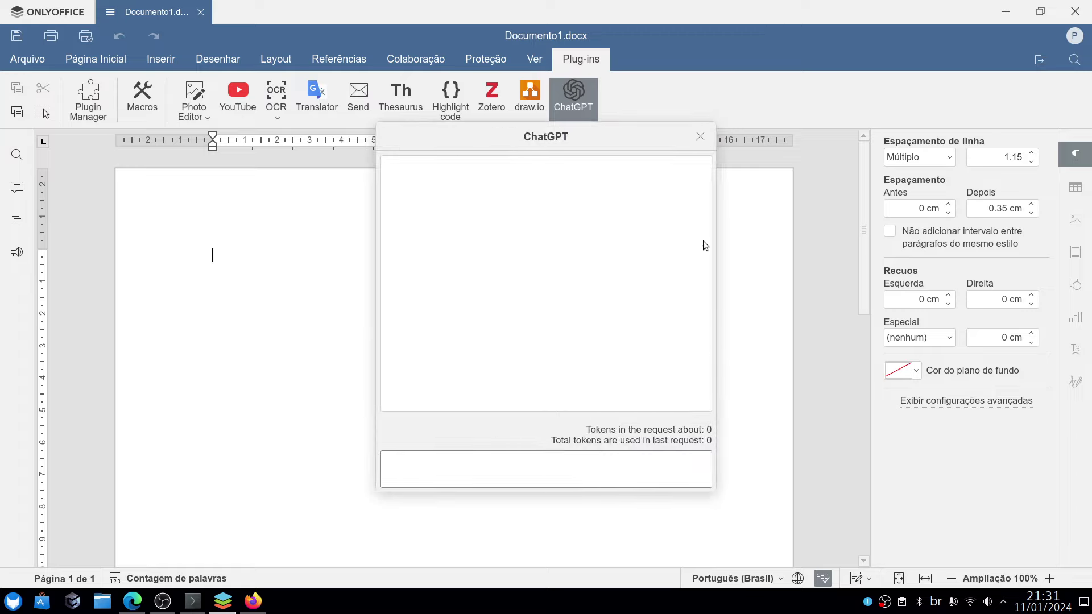
{"action": "left_click", "coordinate": [699, 138]}
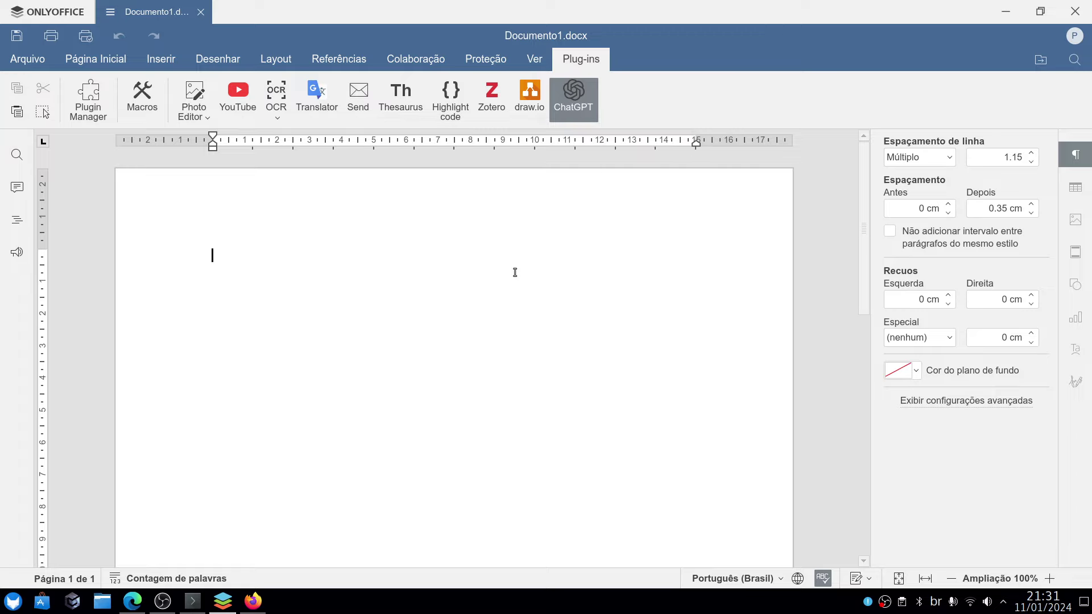
Type 'Titulo qualquer', select it, start a ChatGPT chat on it, then close the chat.
{"action": "type", "text": "Titulo qualquer"}
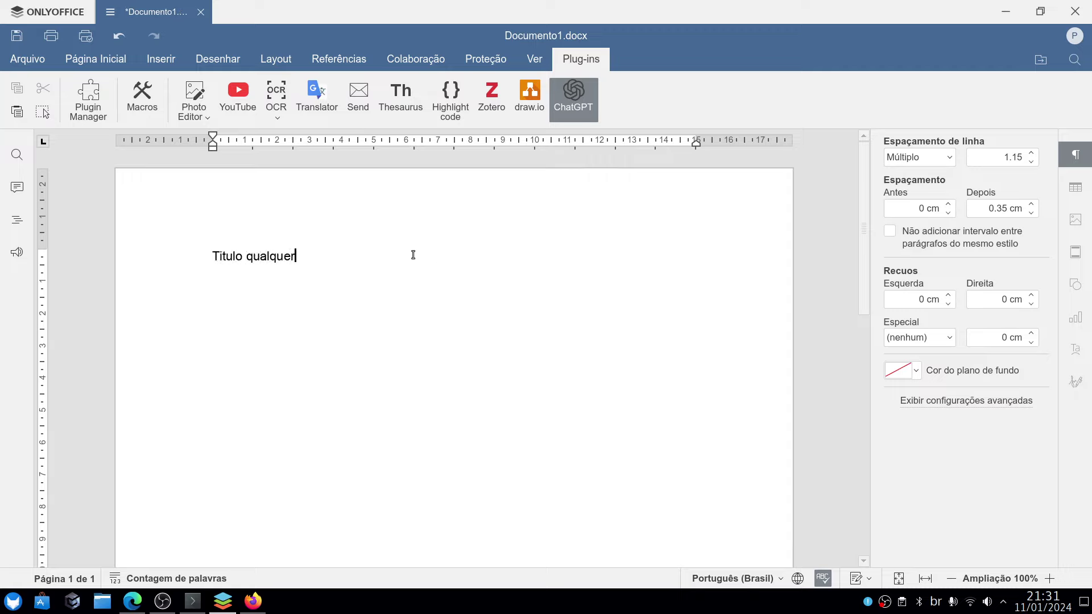
{"action": "left_click_drag", "start_coordinate": [412, 253], "coordinate": [195, 254]}
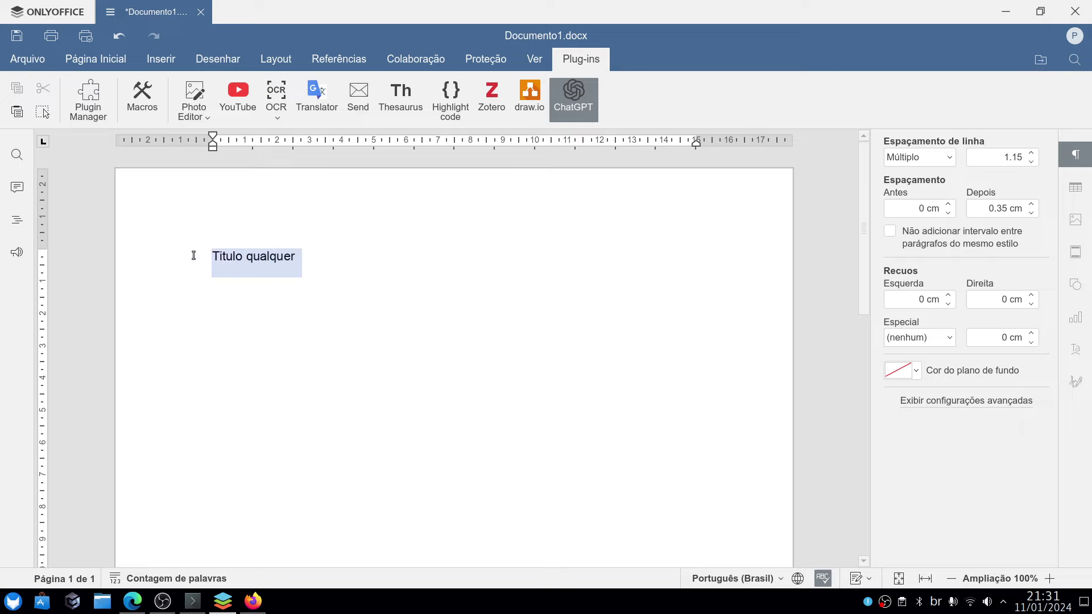
{"action": "right_click", "coordinate": [266, 258]}
{"action": "mouse_move", "coordinate": [355, 525]}
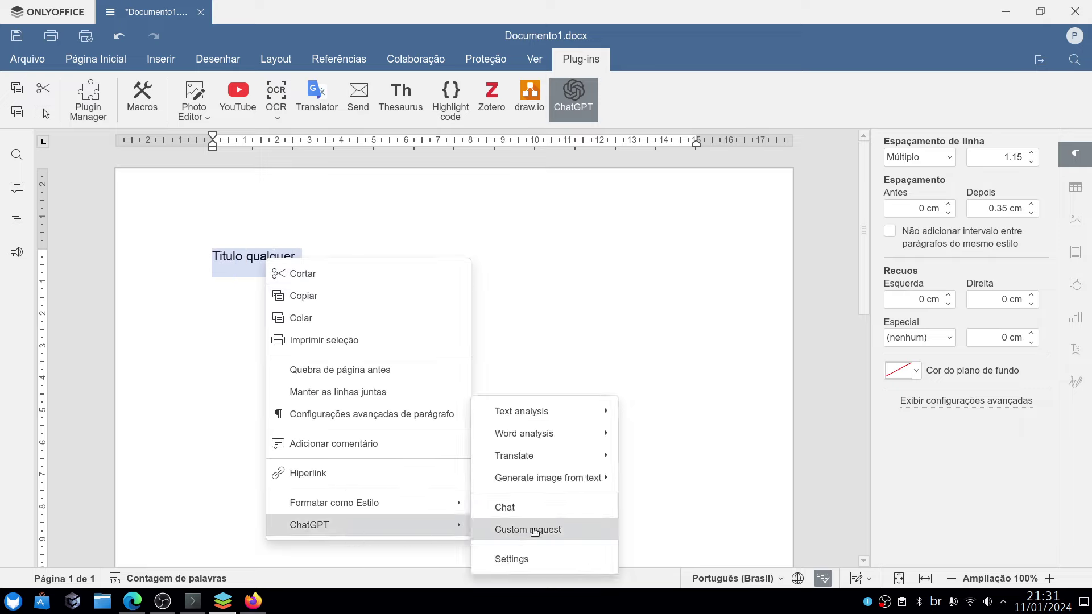
{"action": "mouse_move", "coordinate": [567, 409]}
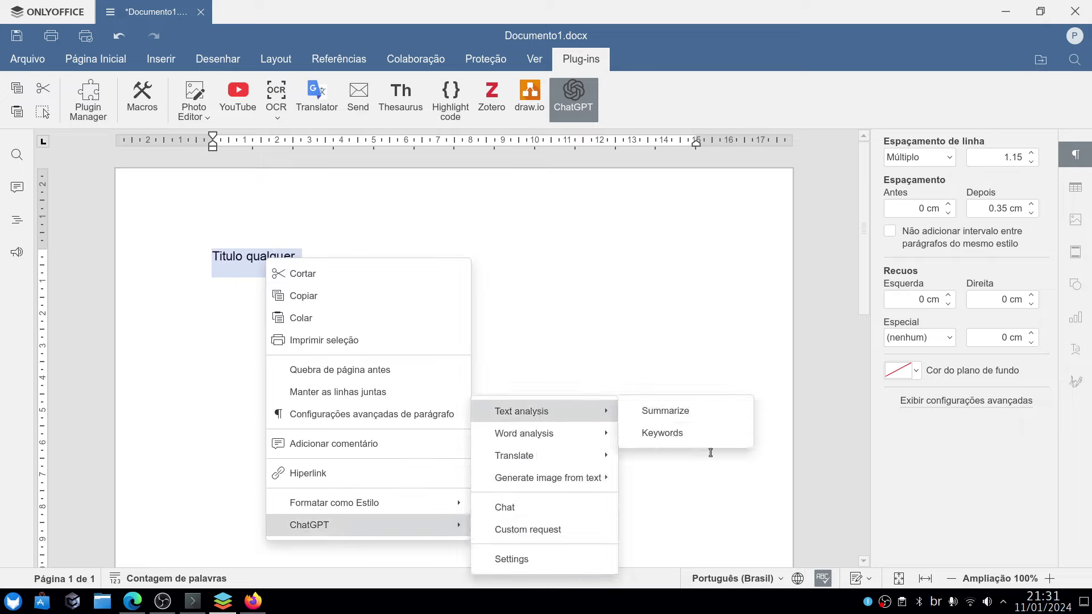
{"action": "mouse_move", "coordinate": [450, 519]}
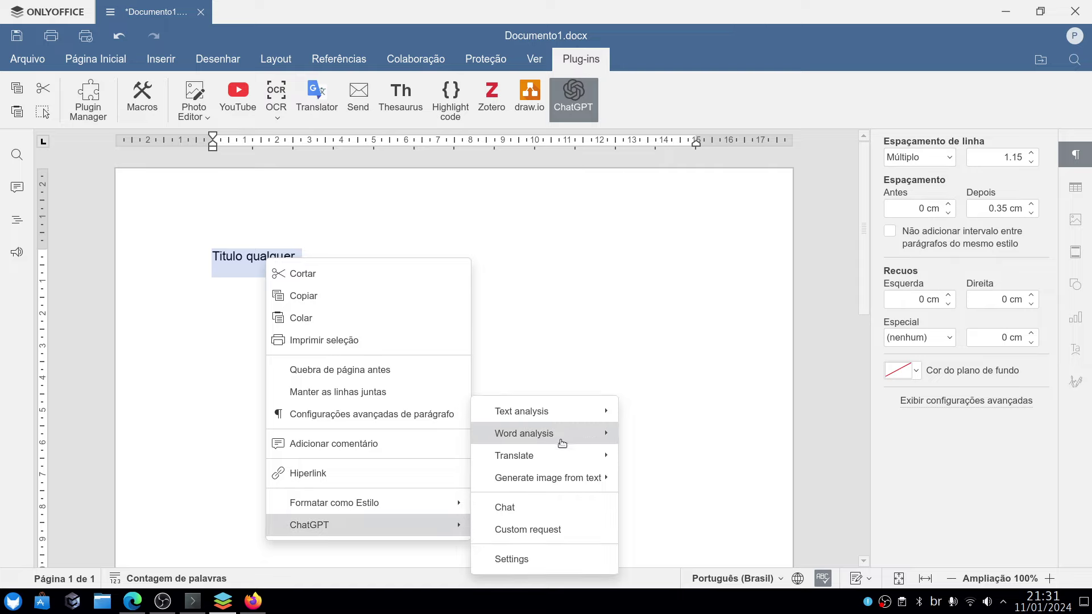
{"action": "left_click", "coordinate": [543, 513]}
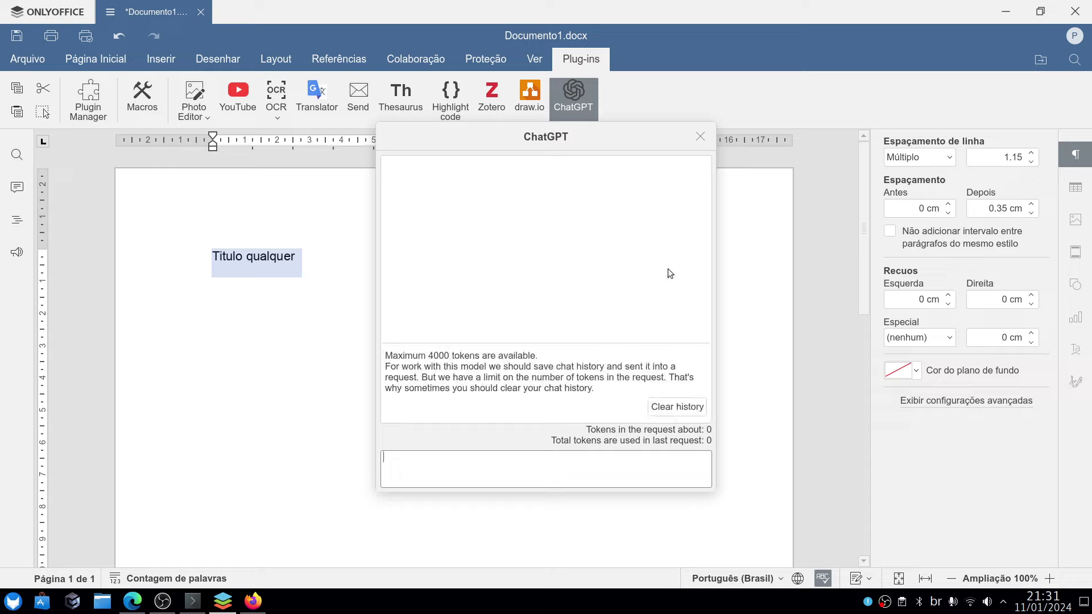
{"action": "left_click", "coordinate": [700, 136]}
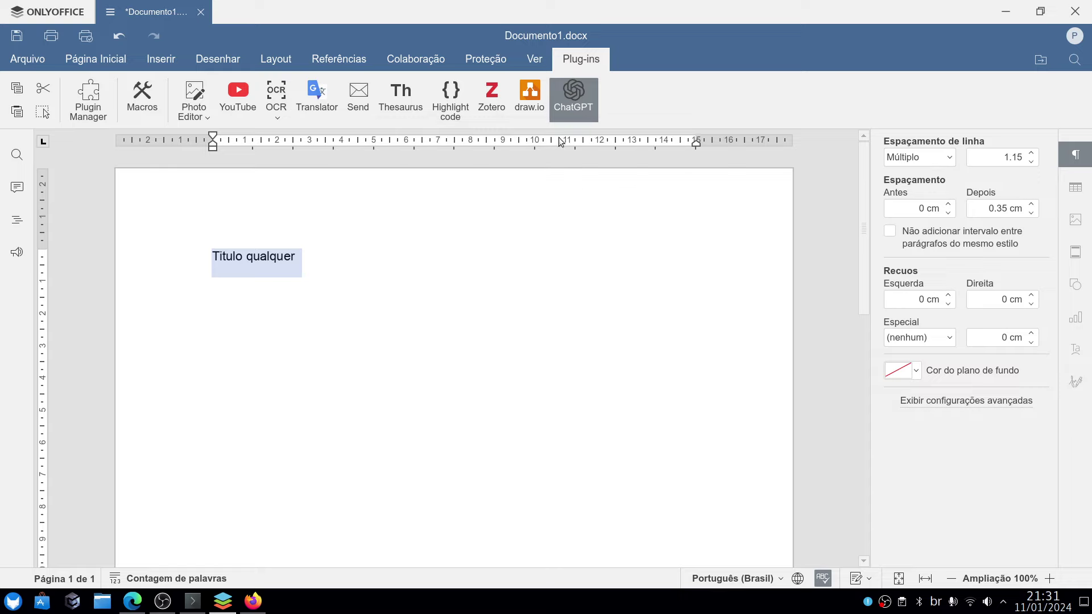
{"action": "left_click", "coordinate": [556, 378]}
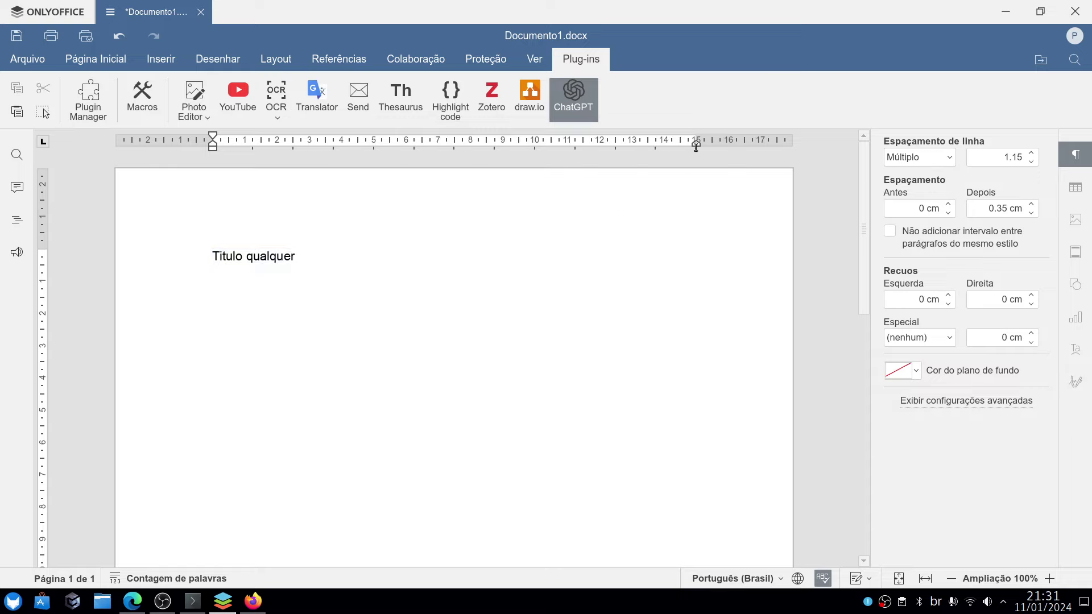
Close the document, answering the save prompt, then close the API keys browser, Konsole and Flathub browser.
{"action": "left_click", "coordinate": [1067, 9]}
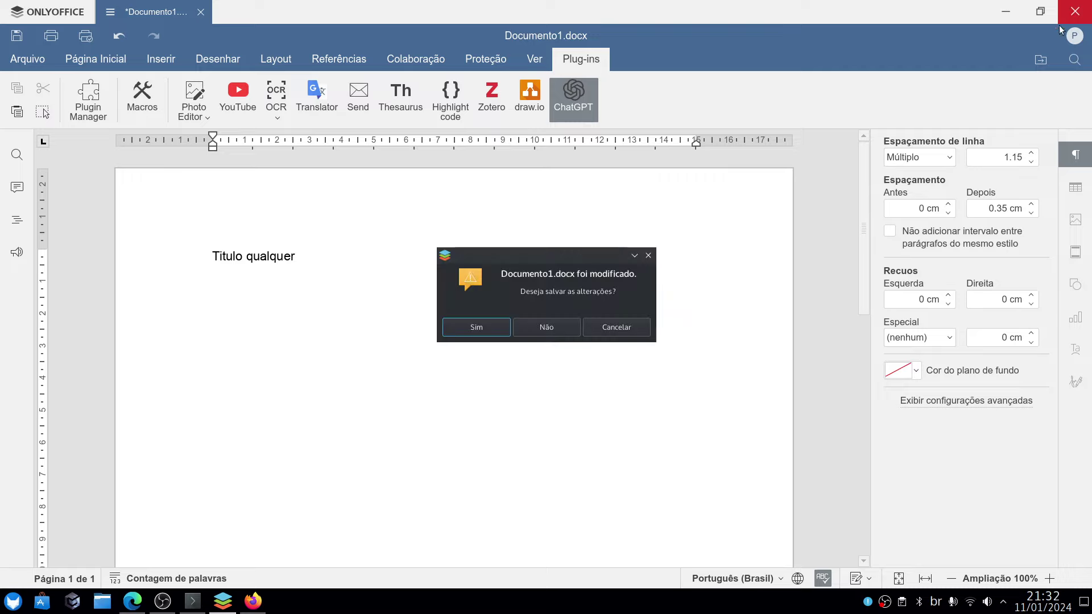
{"action": "left_click", "coordinate": [565, 322]}
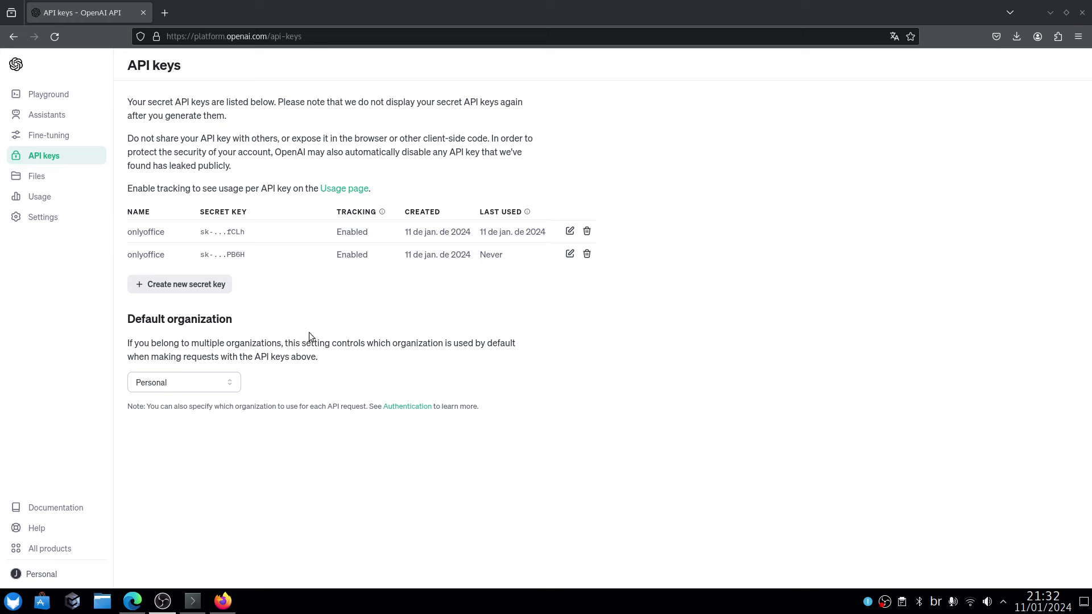
{"action": "left_click", "coordinate": [1083, 11]}
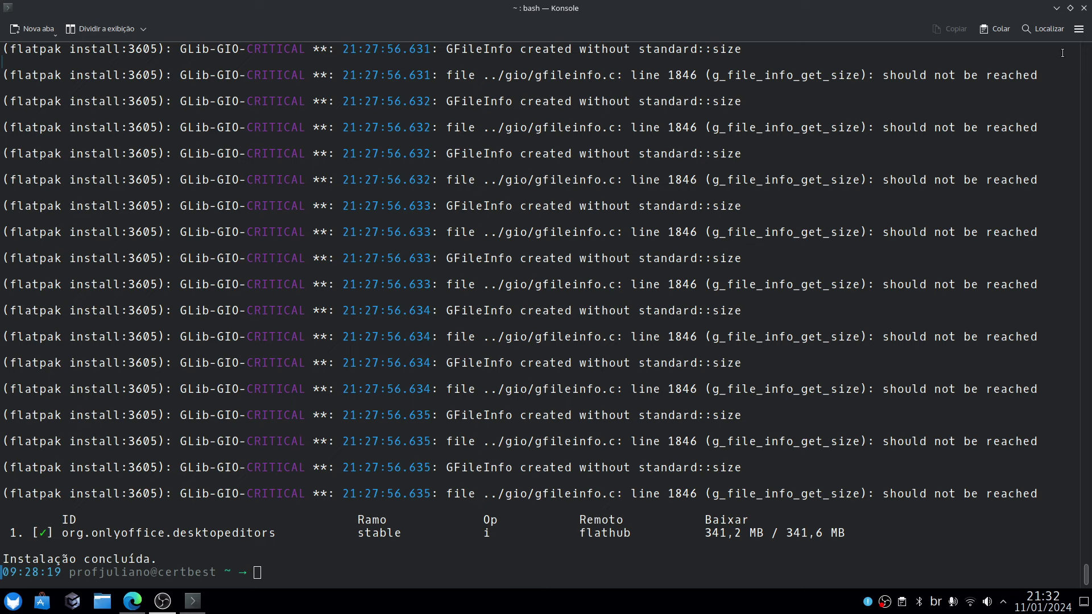
{"action": "left_click", "coordinate": [1083, 8]}
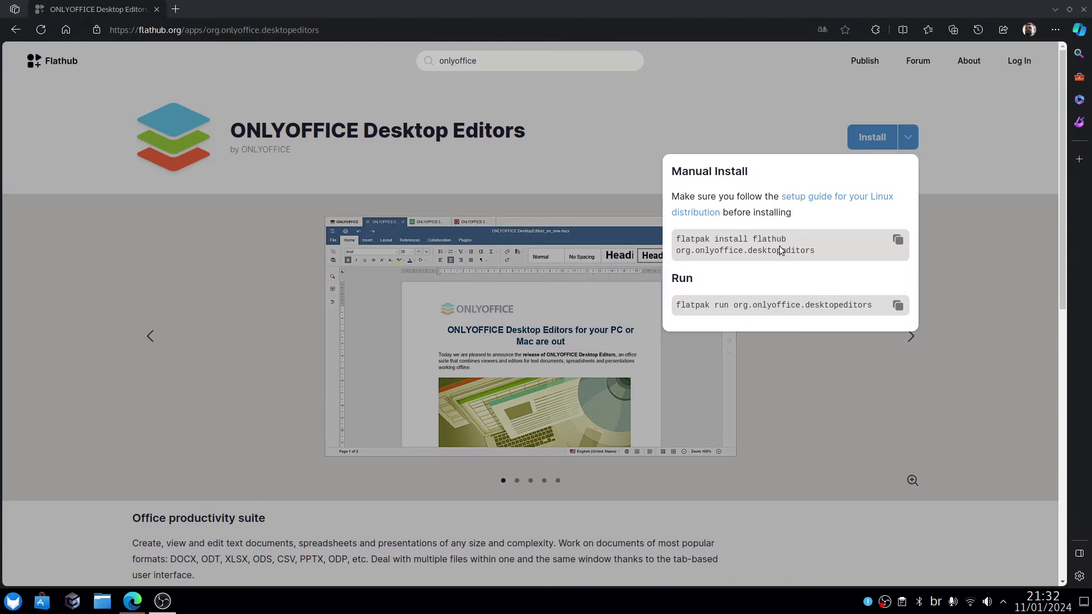
{"action": "left_click", "coordinate": [1083, 9]}
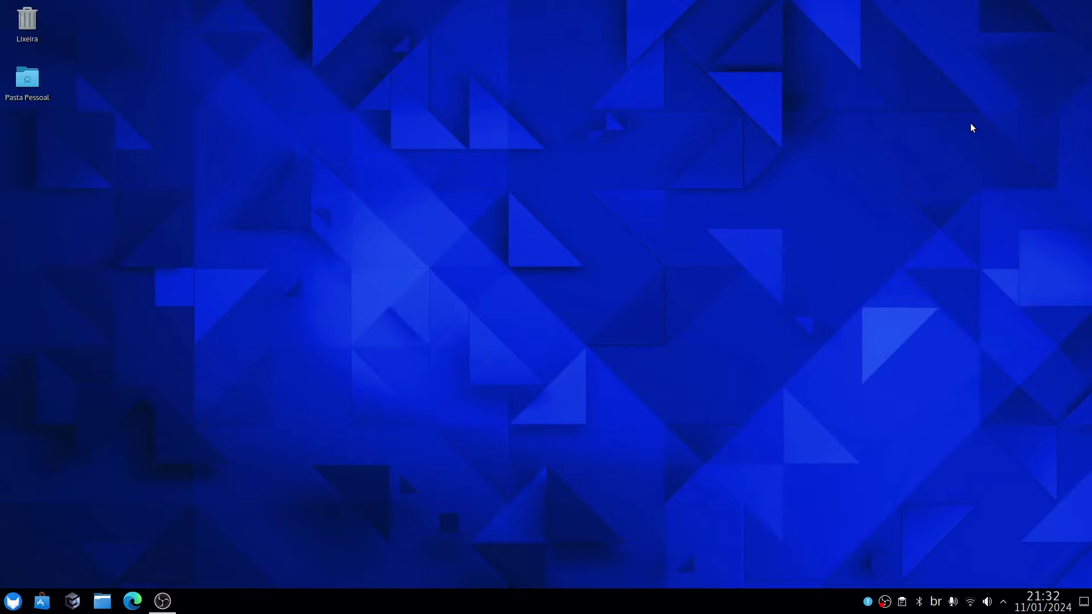
{"action": "left_click", "coordinate": [12, 601]}
{"action": "mouse_move", "coordinate": [52, 432]}
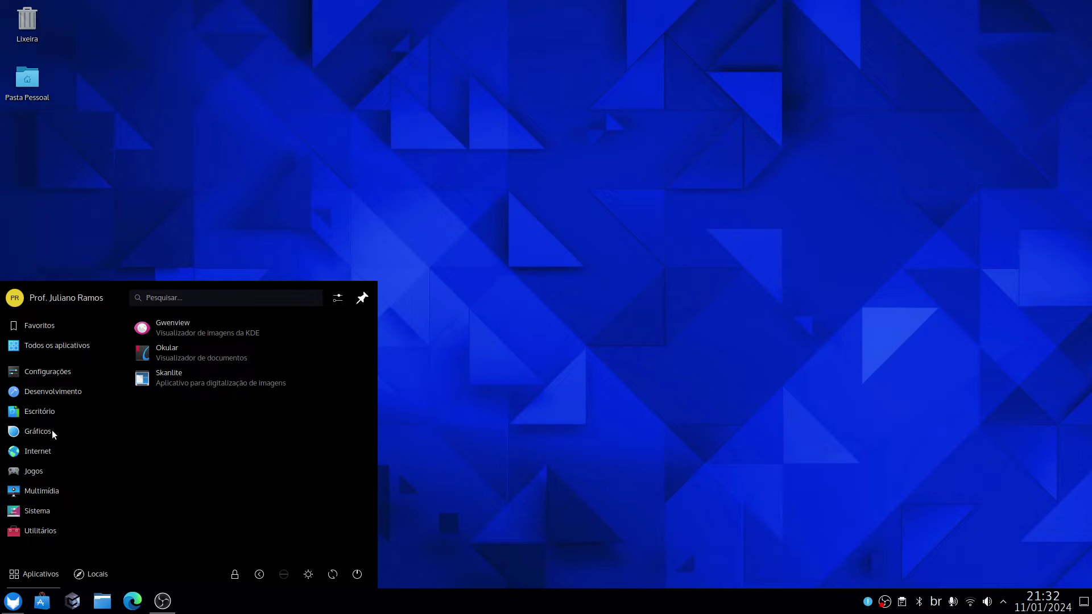
{"action": "mouse_move", "coordinate": [41, 450]}
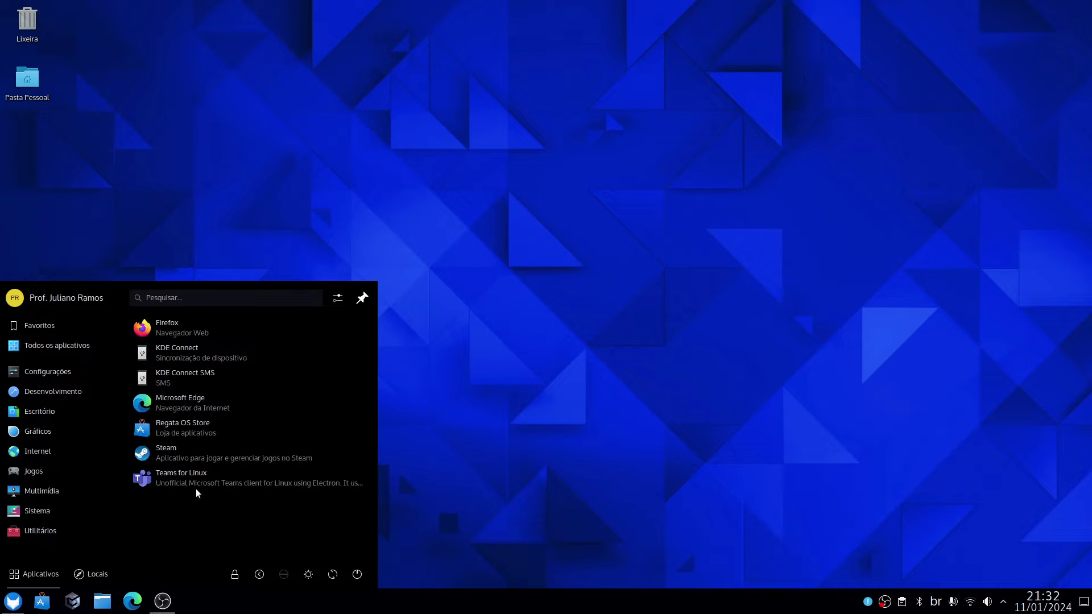
{"action": "mouse_move", "coordinate": [29, 393]}
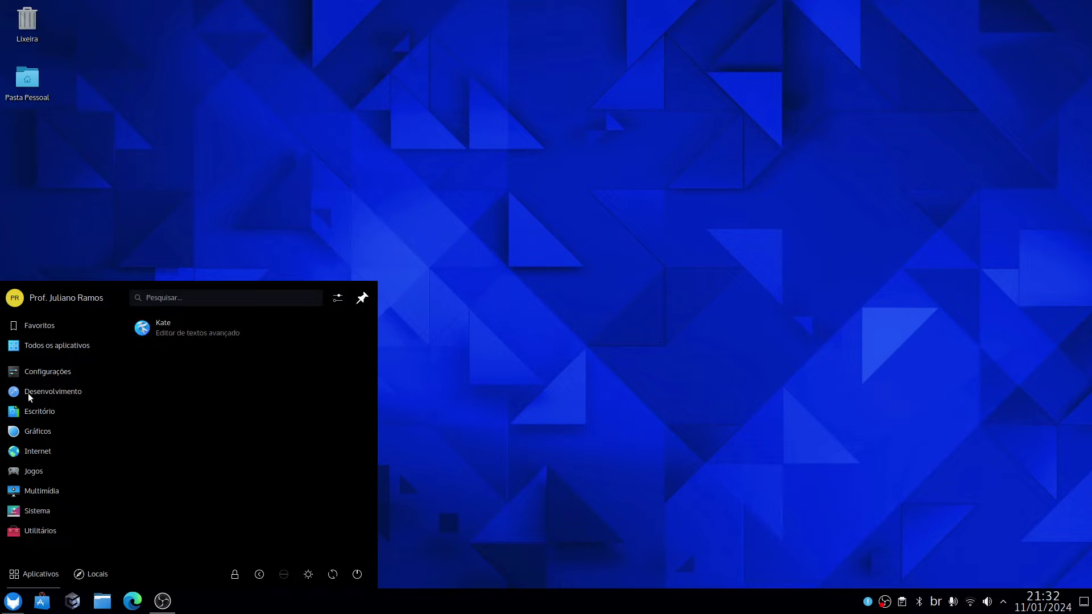
{"action": "mouse_move", "coordinate": [40, 319]}
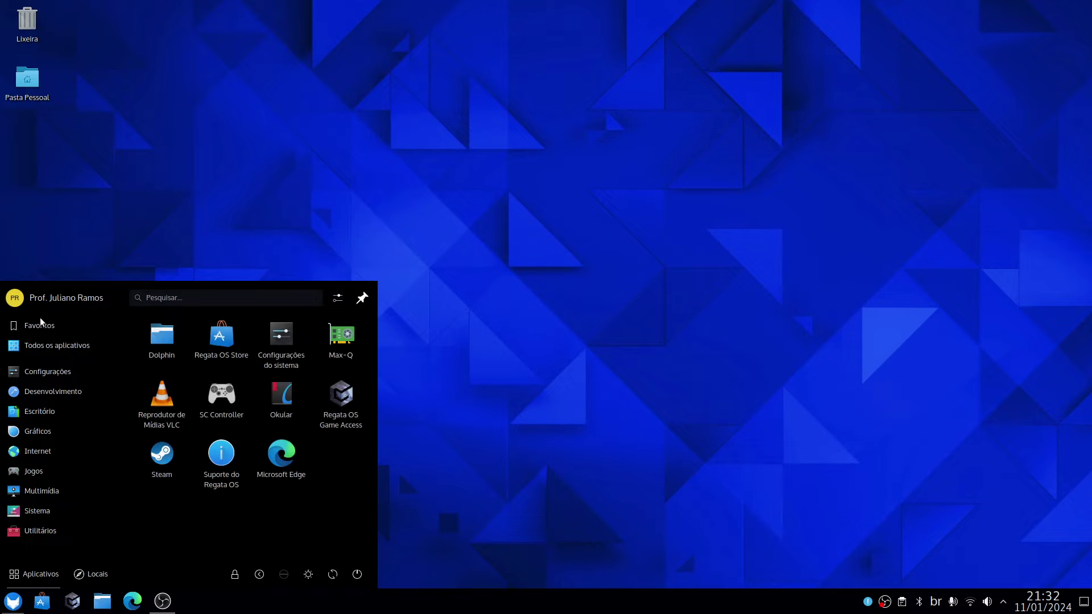
{"action": "left_click", "coordinate": [431, 335]}
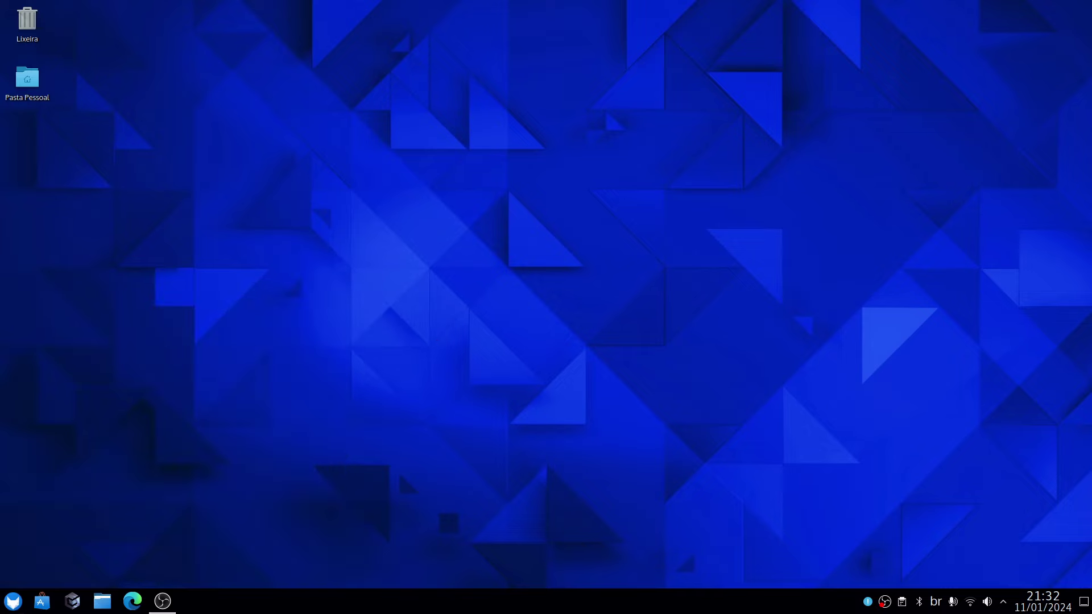
Apply the purple small-optical-fiber image as the desktop wallpaper and confirm with OK.
{"action": "right_click", "coordinate": [471, 108]}
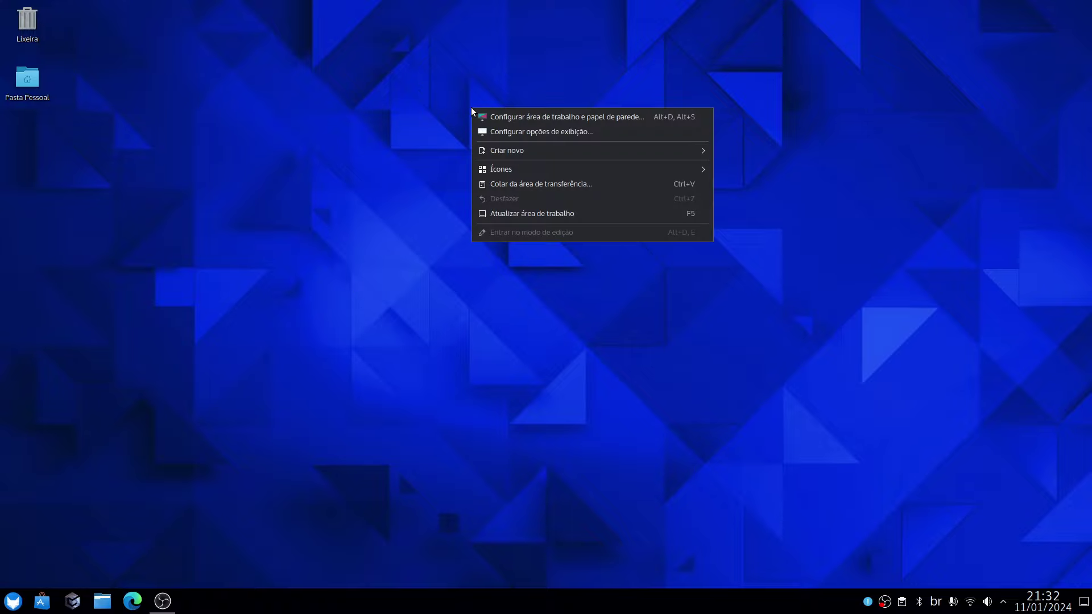
{"action": "left_click", "coordinate": [660, 117]}
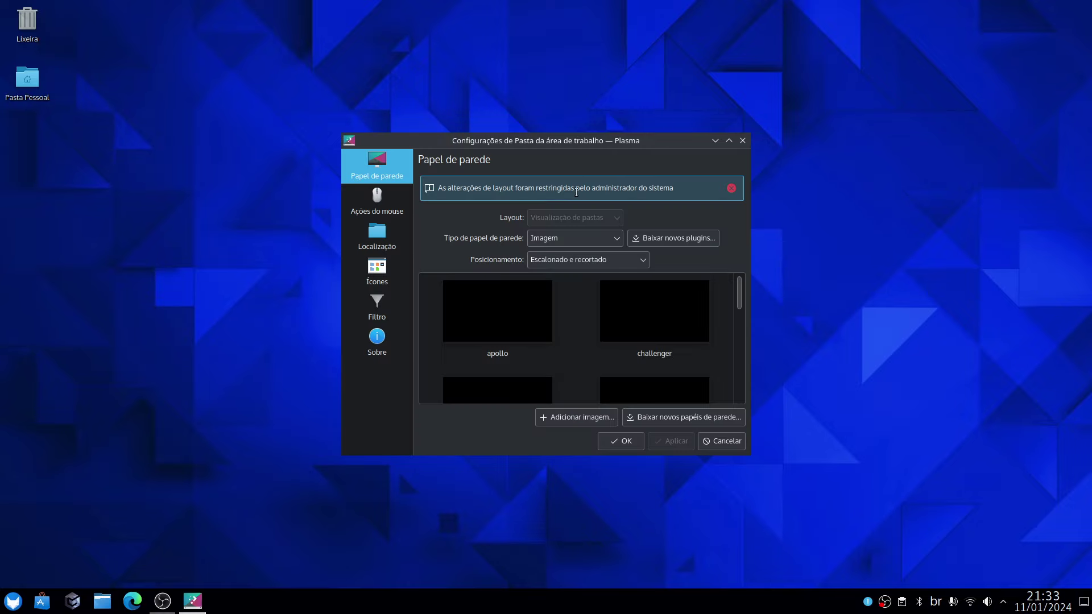
{"action": "left_click_drag", "start_coordinate": [741, 297], "coordinate": [653, 328]}
{"action": "left_click", "coordinate": [652, 327]}
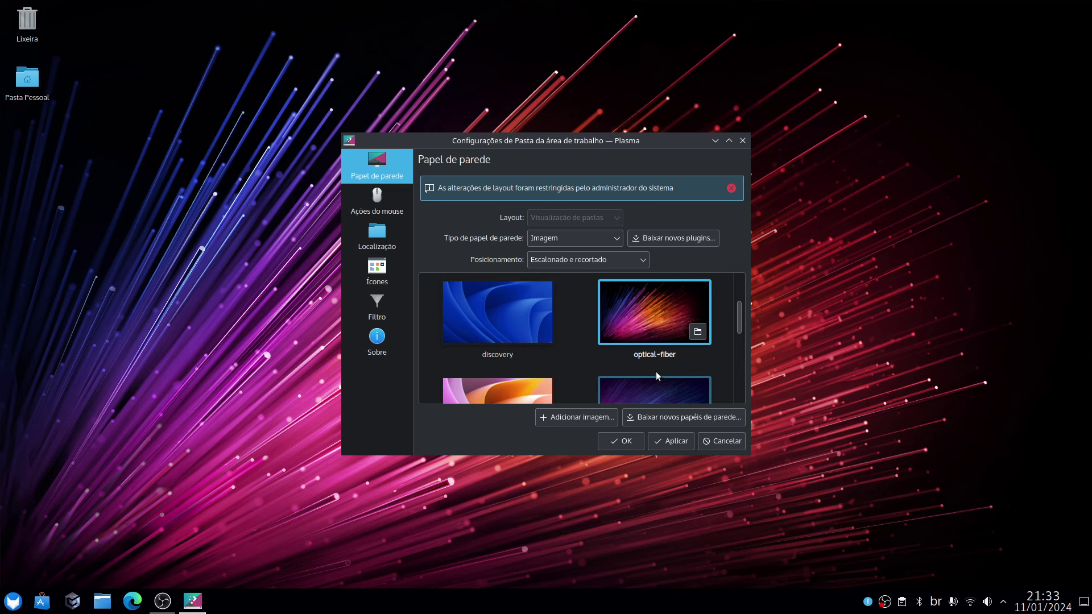
{"action": "scroll", "coordinate": [657, 359], "scroll_direction": "down", "scroll_amount": 1}
{"action": "scroll", "coordinate": [659, 354], "scroll_direction": "down", "scroll_amount": 1}
{"action": "left_click", "coordinate": [648, 317]}
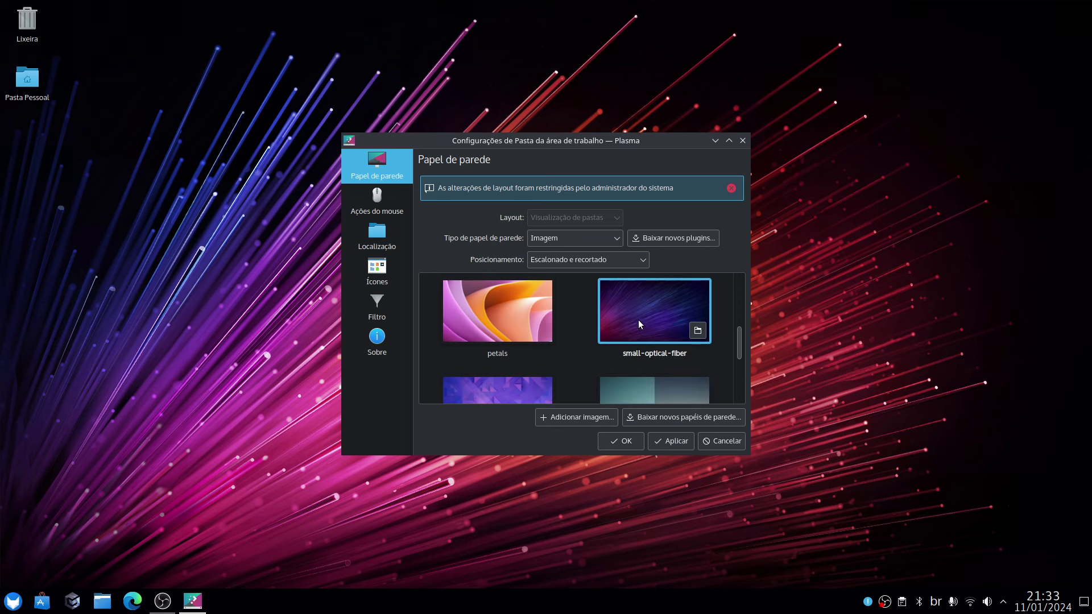
{"action": "left_click", "coordinate": [621, 441]}
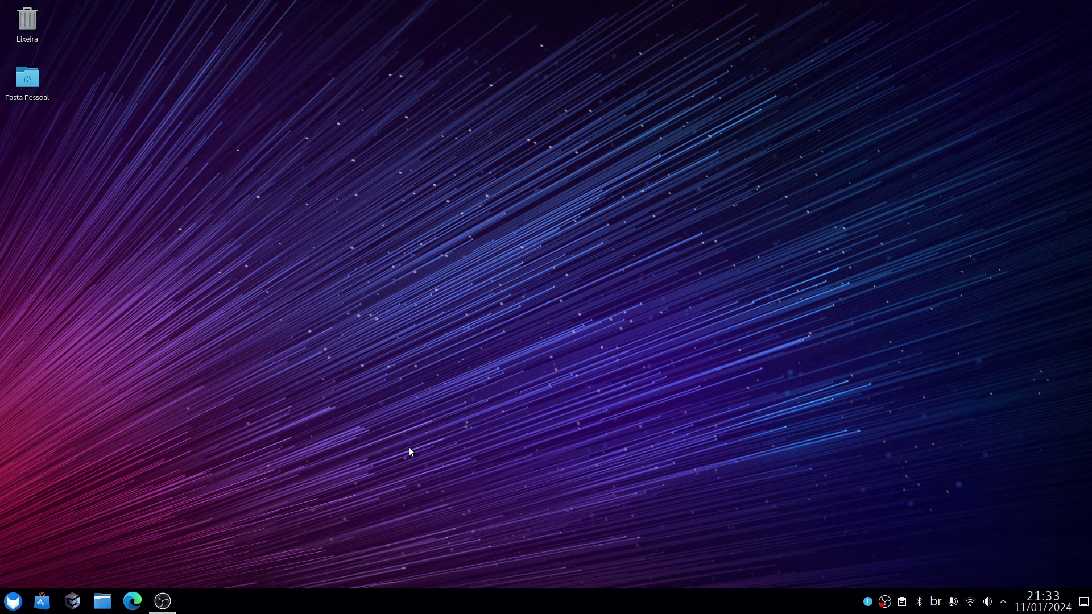
{"action": "left_click", "coordinate": [13, 600]}
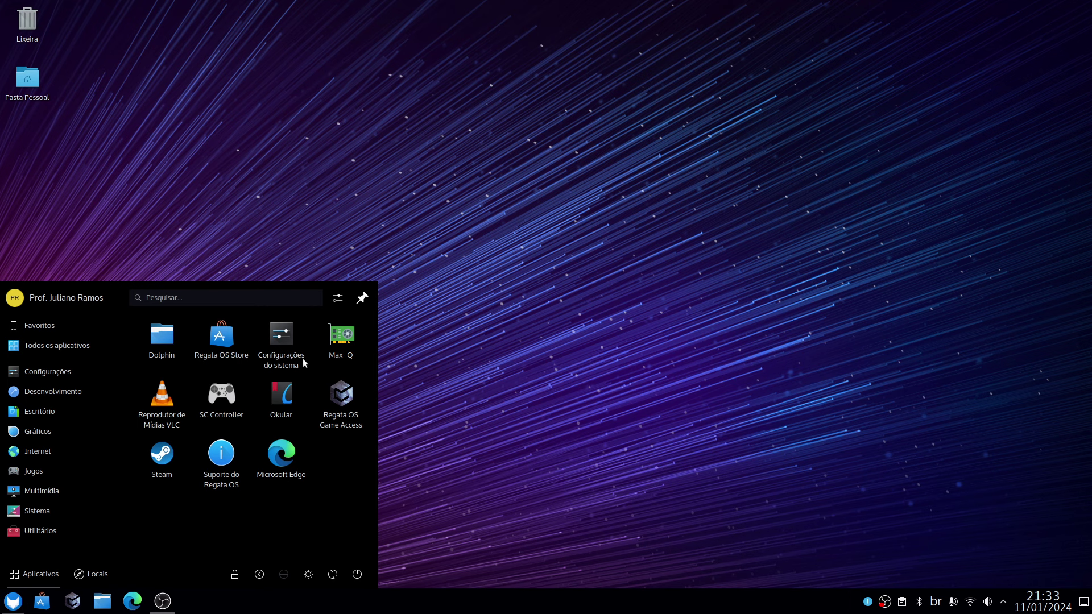
{"action": "left_click", "coordinate": [478, 341]}
{"action": "right_click", "coordinate": [445, 26]}
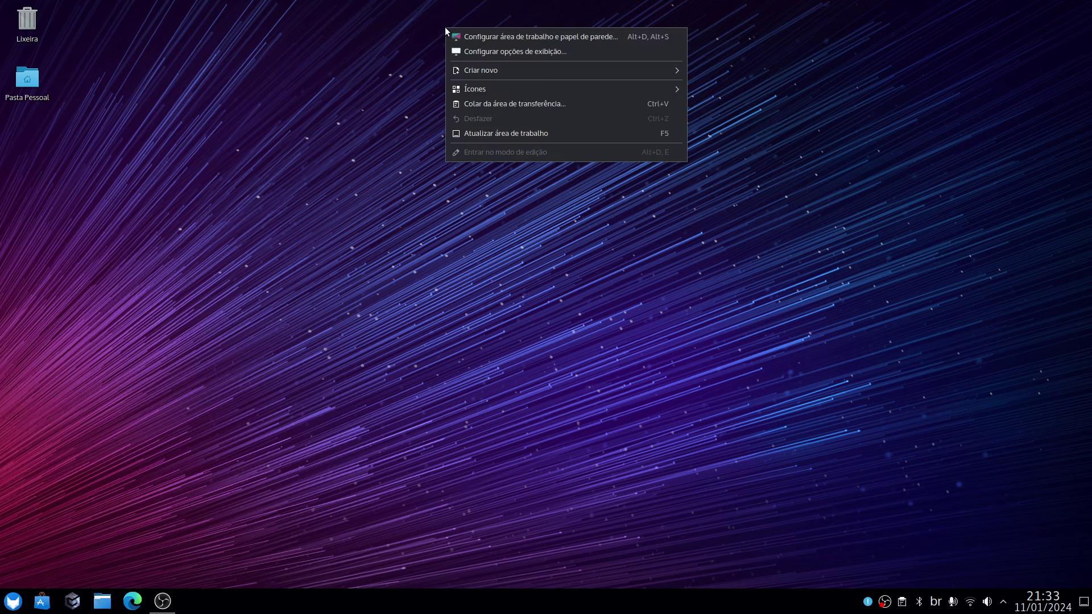
{"action": "left_click", "coordinate": [419, 231]}
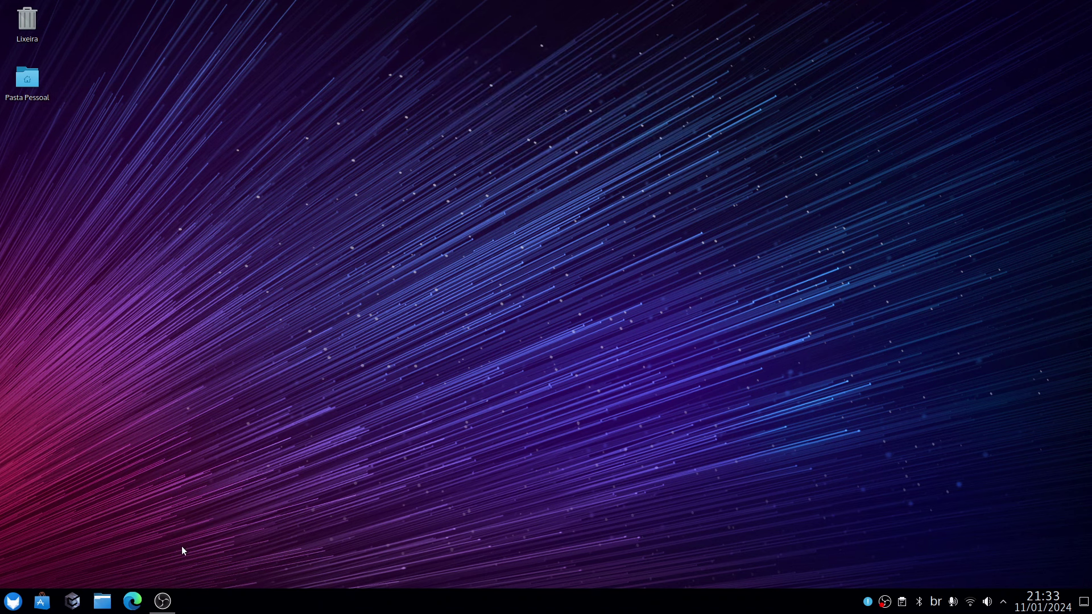
{"action": "left_click", "coordinate": [20, 600]}
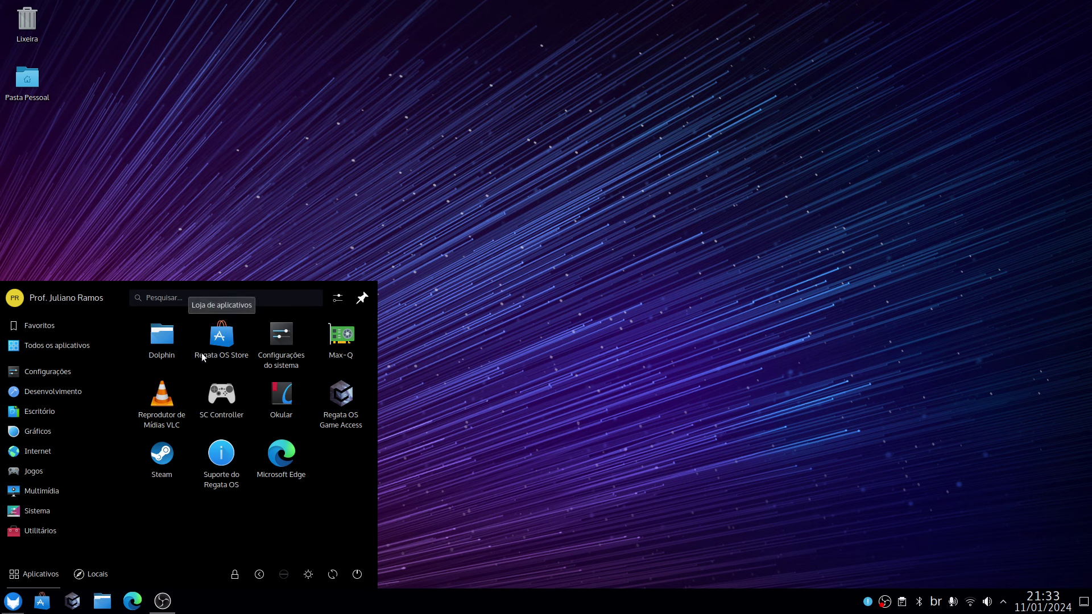
{"action": "left_click", "coordinate": [403, 381]}
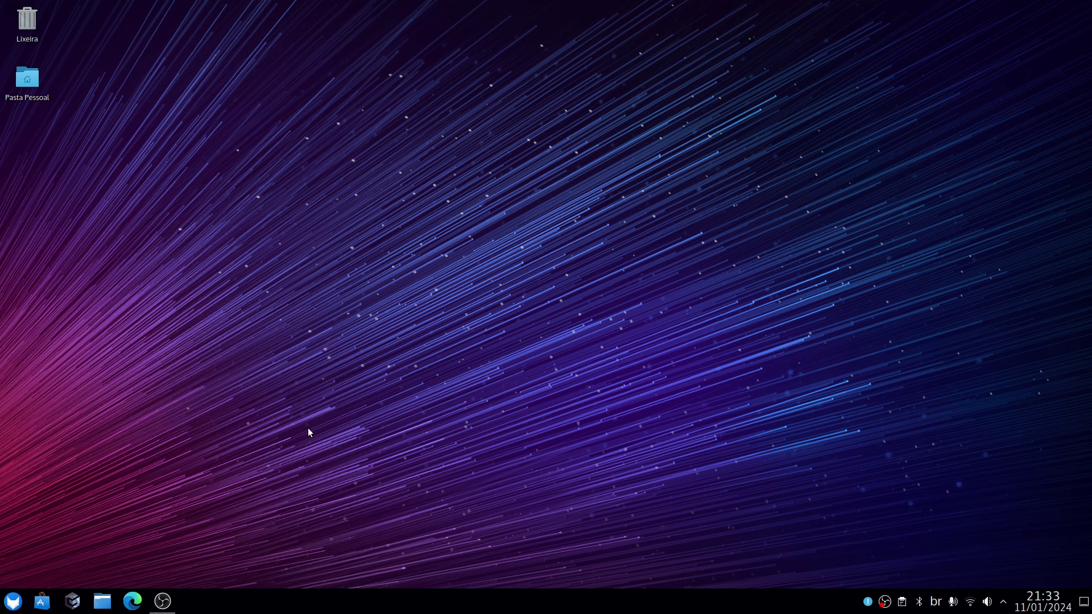
Launch Game Access maximized and agree to install the EA App from The Sims 4 banner.
{"action": "left_click", "coordinate": [72, 598]}
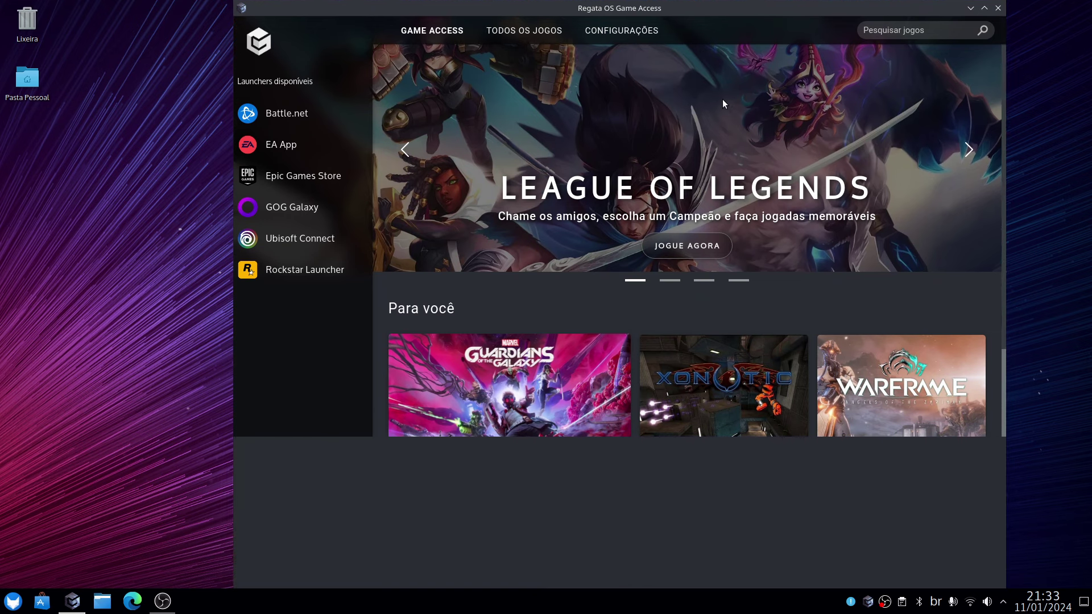
{"action": "left_click", "coordinate": [984, 8]}
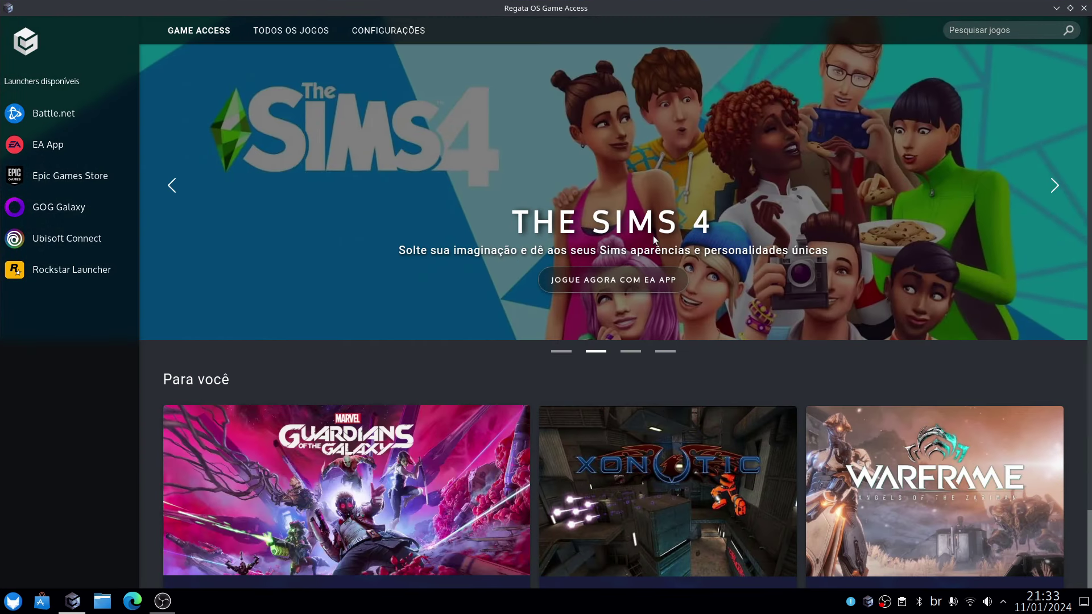
{"action": "left_click", "coordinate": [635, 279]}
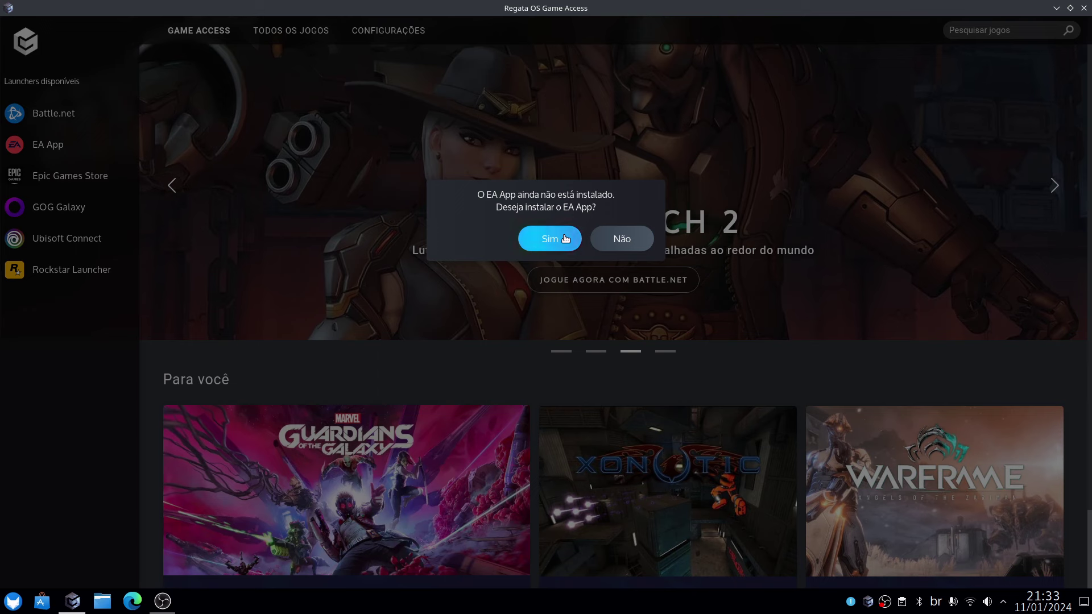
{"action": "left_click", "coordinate": [563, 235]}
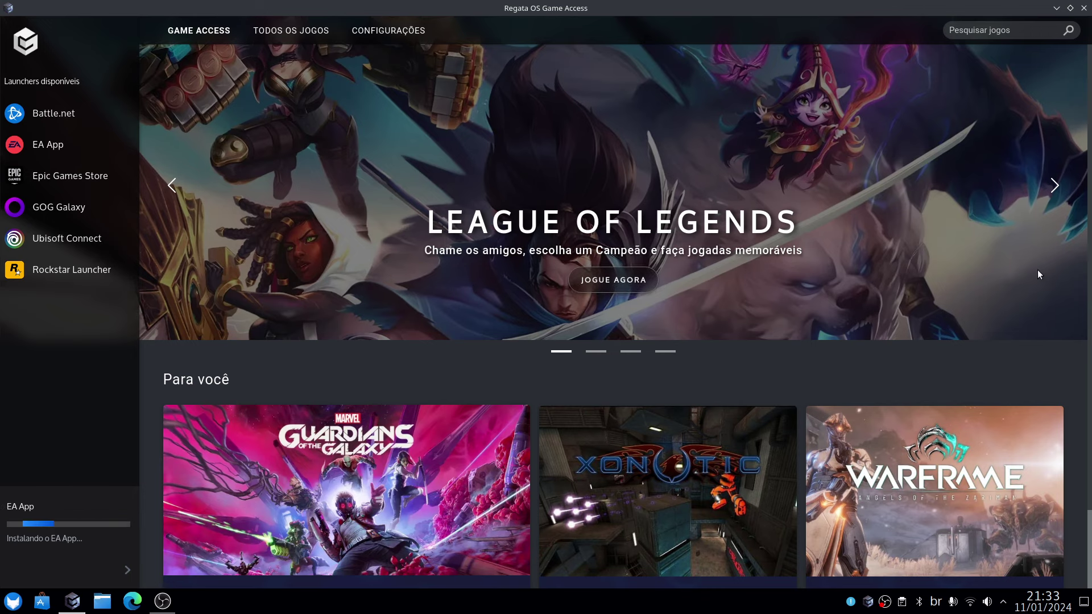
{"action": "scroll", "coordinate": [832, 366], "scroll_direction": "down", "scroll_amount": 2}
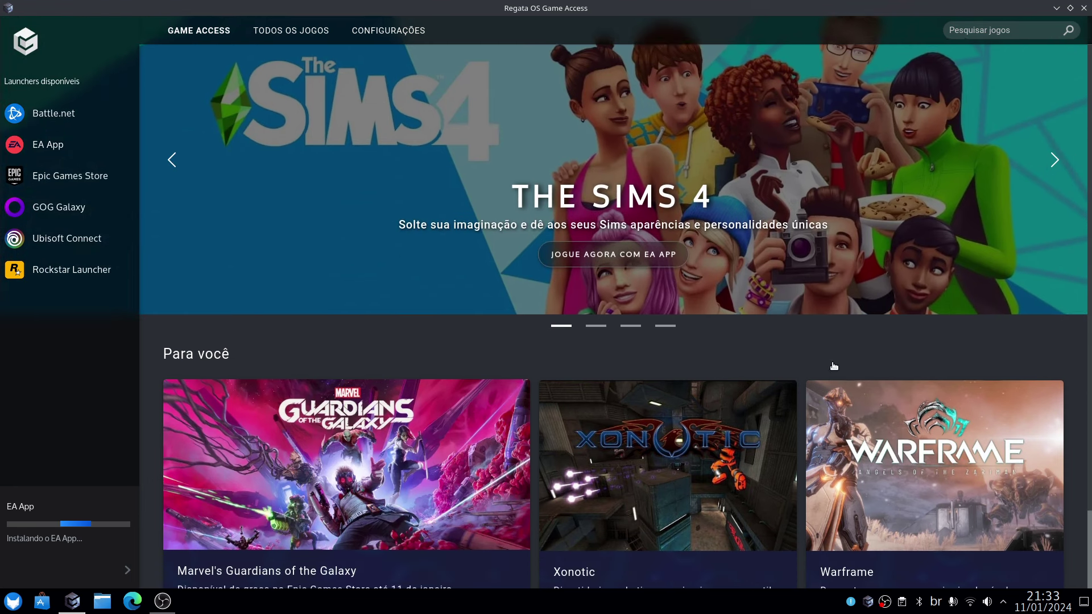
{"action": "scroll", "coordinate": [833, 365], "scroll_direction": "up", "scroll_amount": 2}
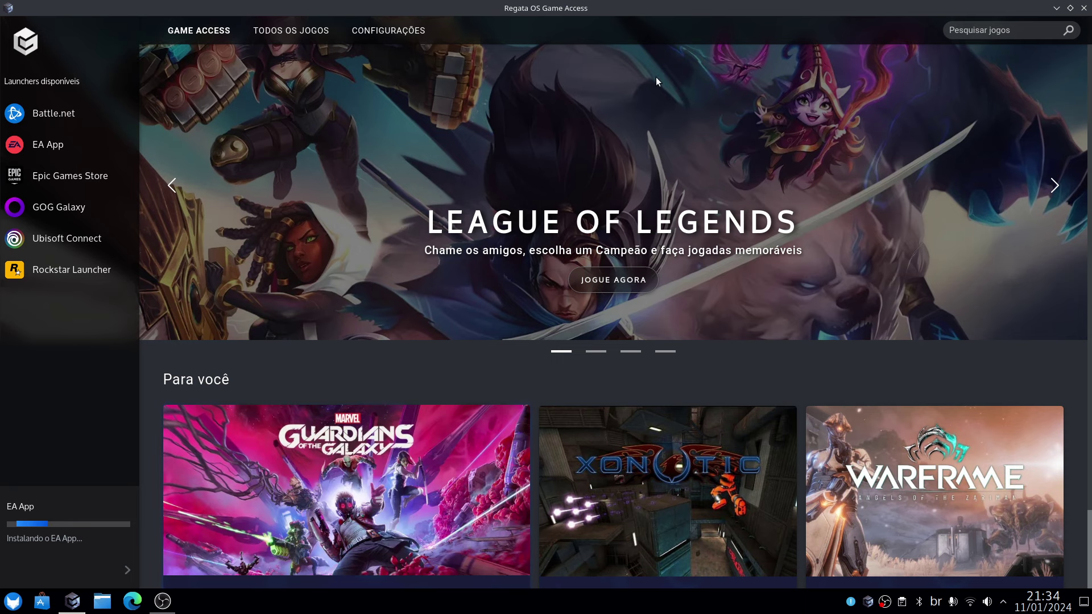
Re-maximize Game Access, check the EA App install progress, then launch EA App from its desktop icon.
{"action": "left_click_drag", "start_coordinate": [627, 2], "coordinate": [636, 36]}
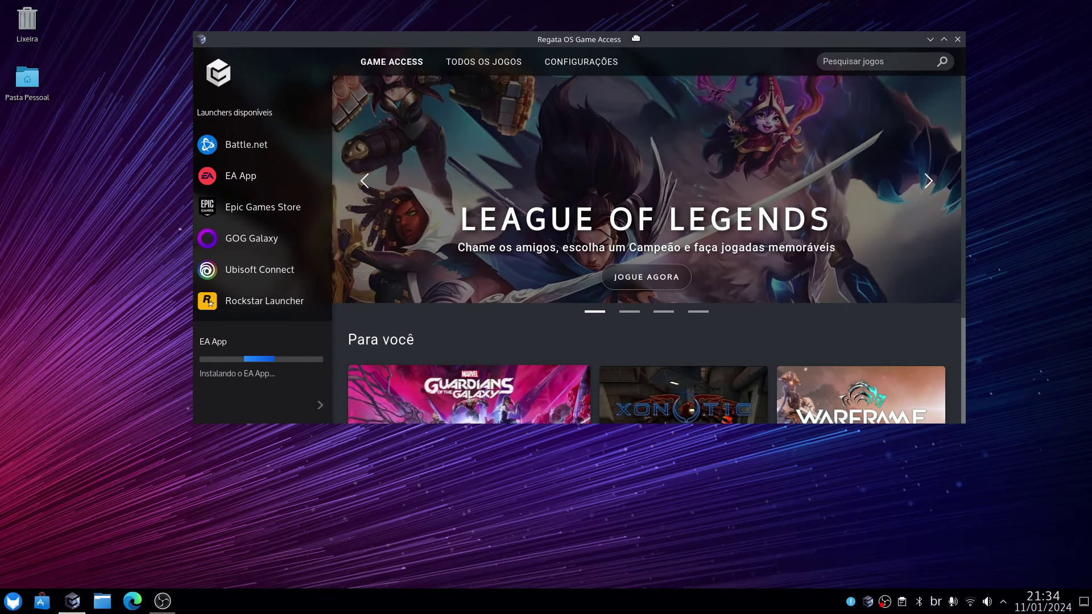
{"action": "double_click", "coordinate": [635, 37]}
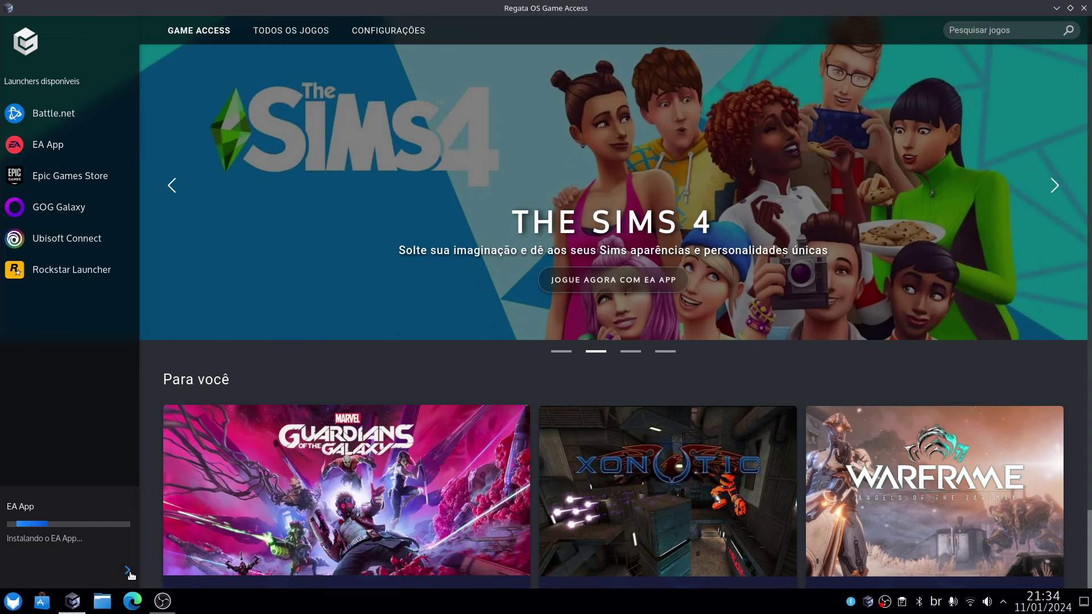
{"action": "left_click", "coordinate": [128, 570]}
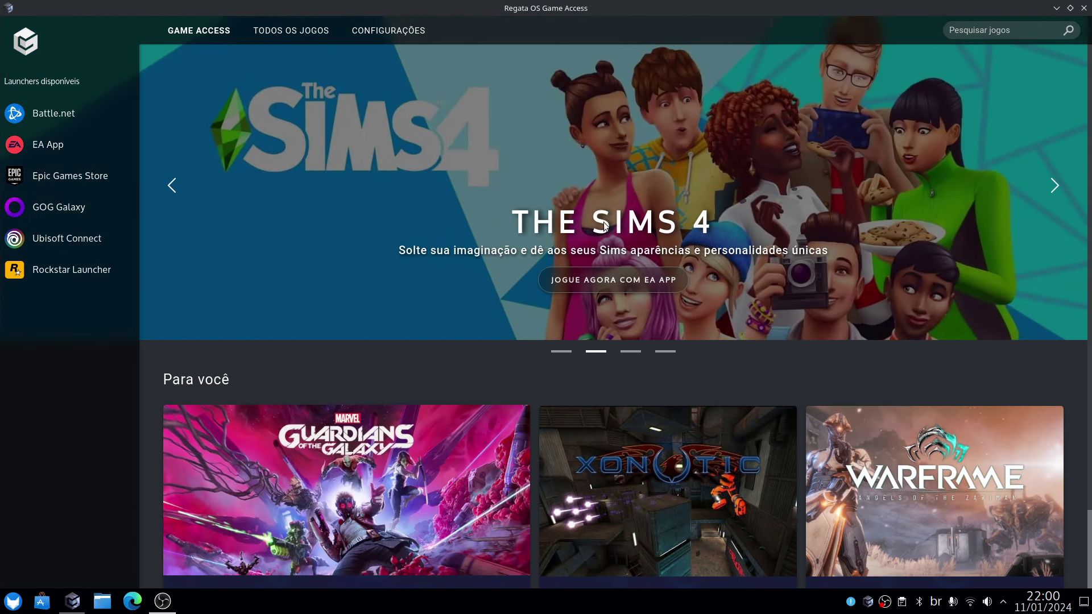
{"action": "left_click", "coordinate": [1056, 8]}
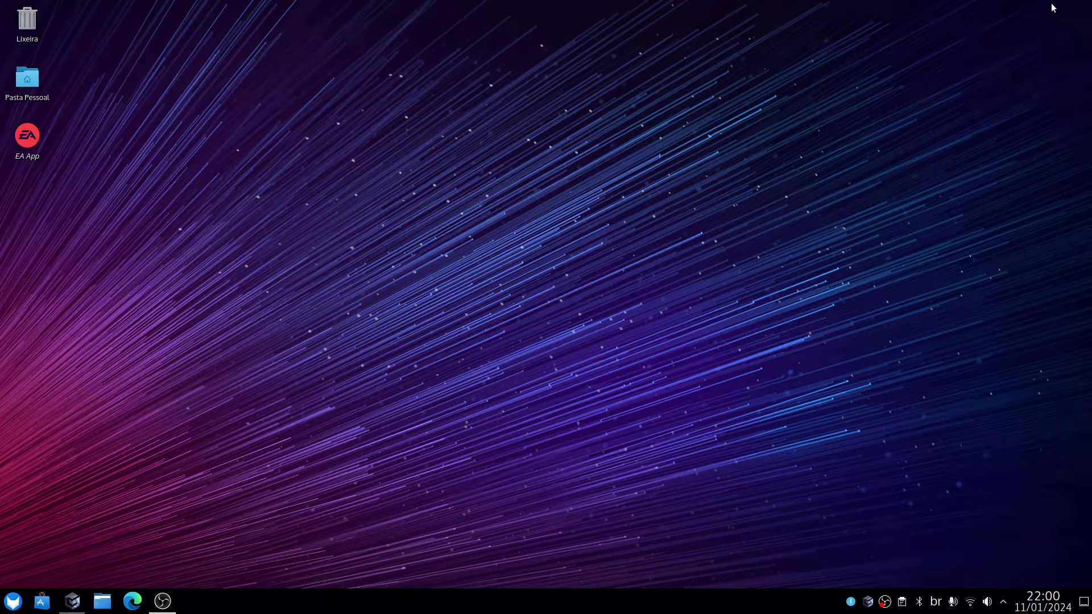
{"action": "double_click", "coordinate": [32, 139]}
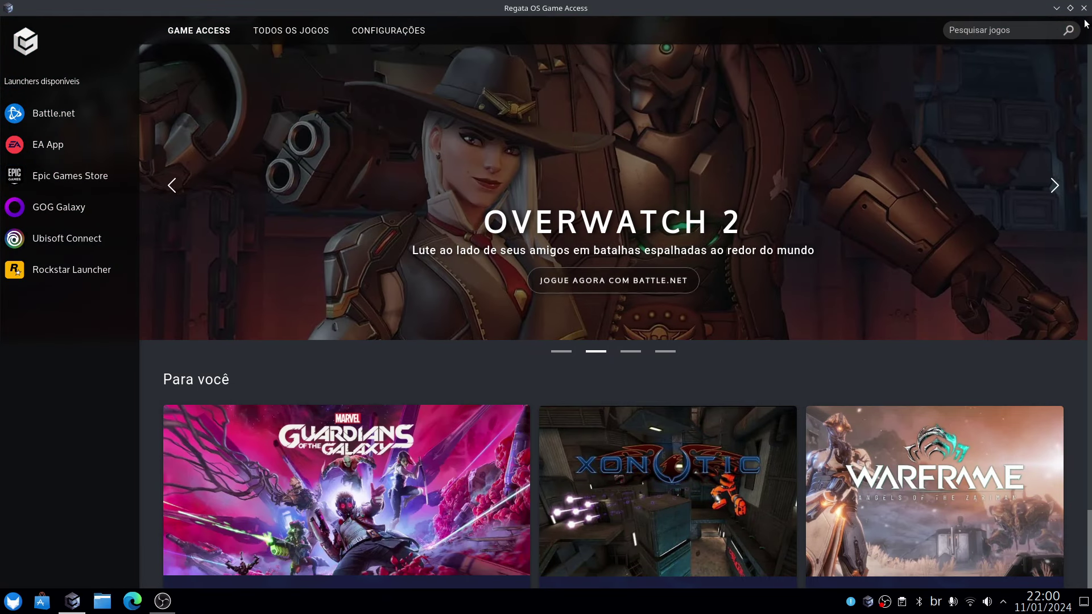
Enter the account e-mail and password in the EA App login and click CONECTAR.
{"action": "left_click", "coordinate": [1055, 8]}
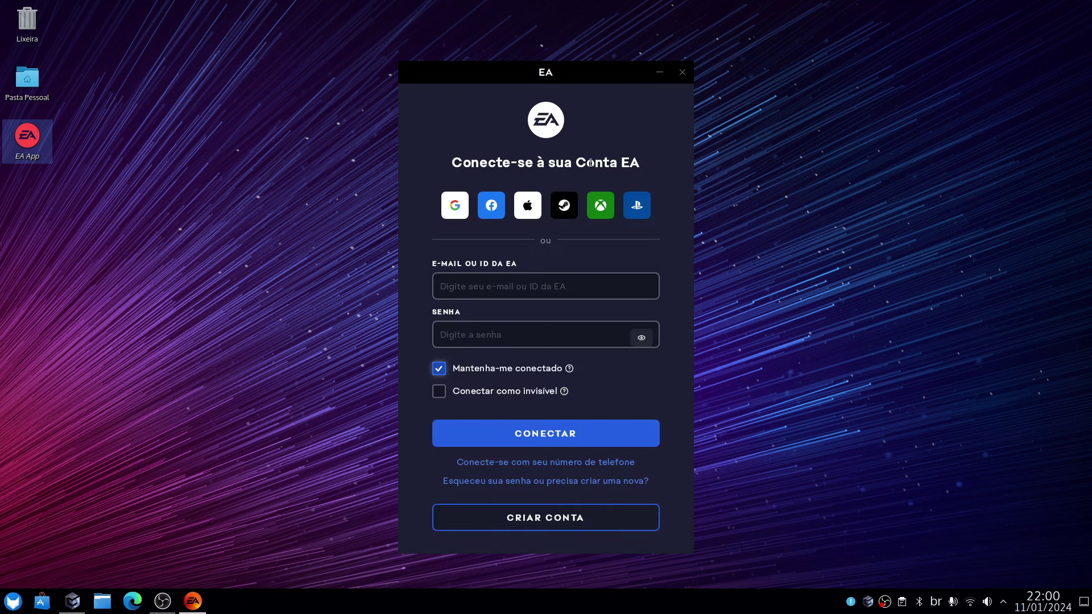
{"action": "left_click", "coordinate": [485, 296]}
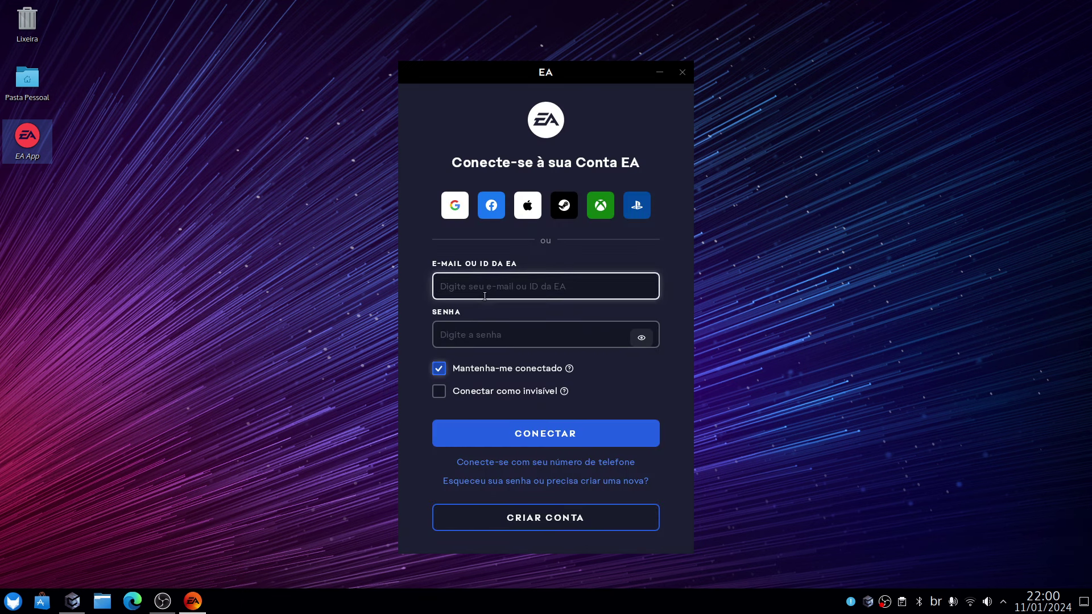
{"action": "key", "text": "Tab"}
{"action": "type", "text": "**"}
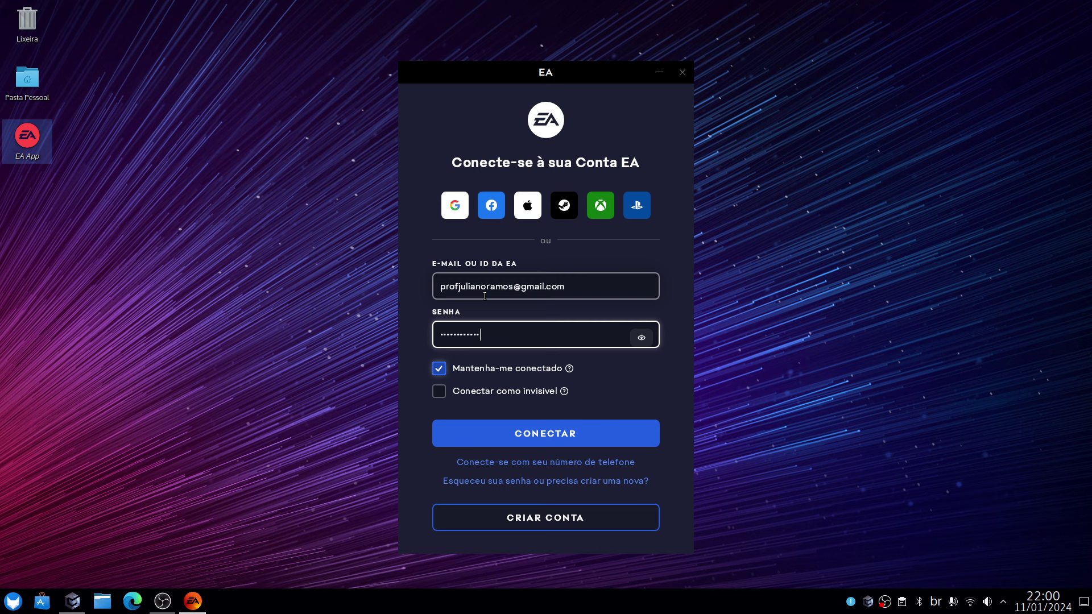
{"action": "left_click", "coordinate": [567, 439]}
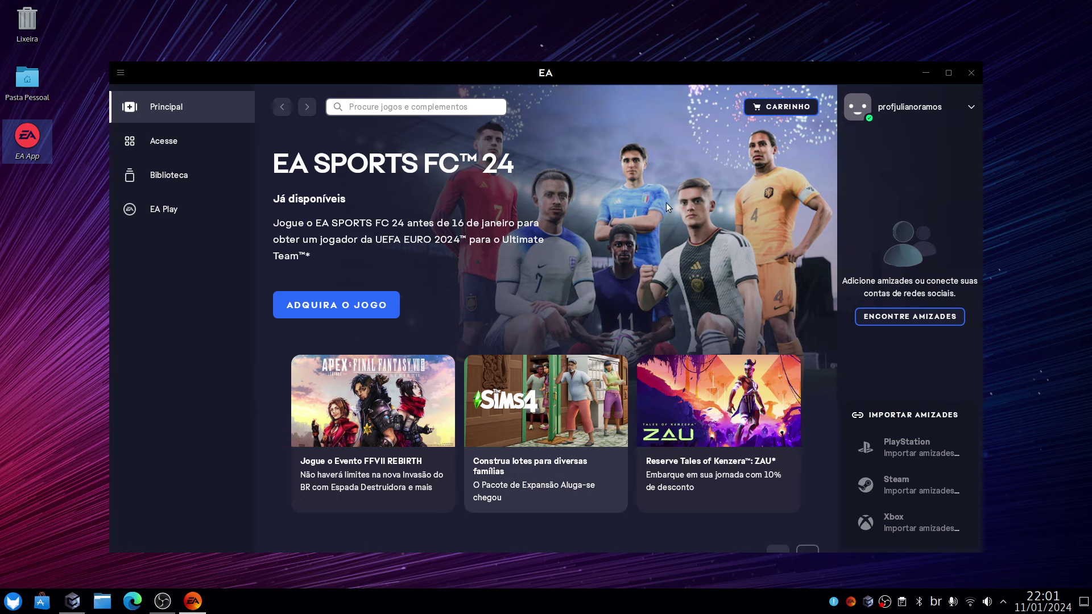
Maximize EA App, glance at the Aluga-se expansion, then open The Sims 4 from Biblioteca.
{"action": "left_click", "coordinate": [948, 74]}
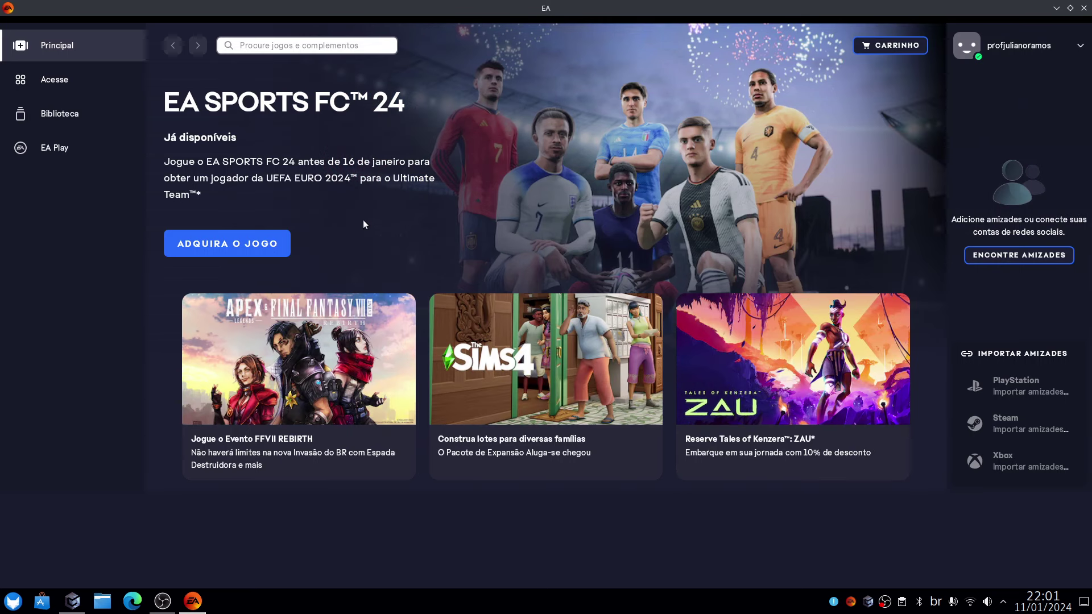
{"action": "left_click", "coordinate": [569, 389]}
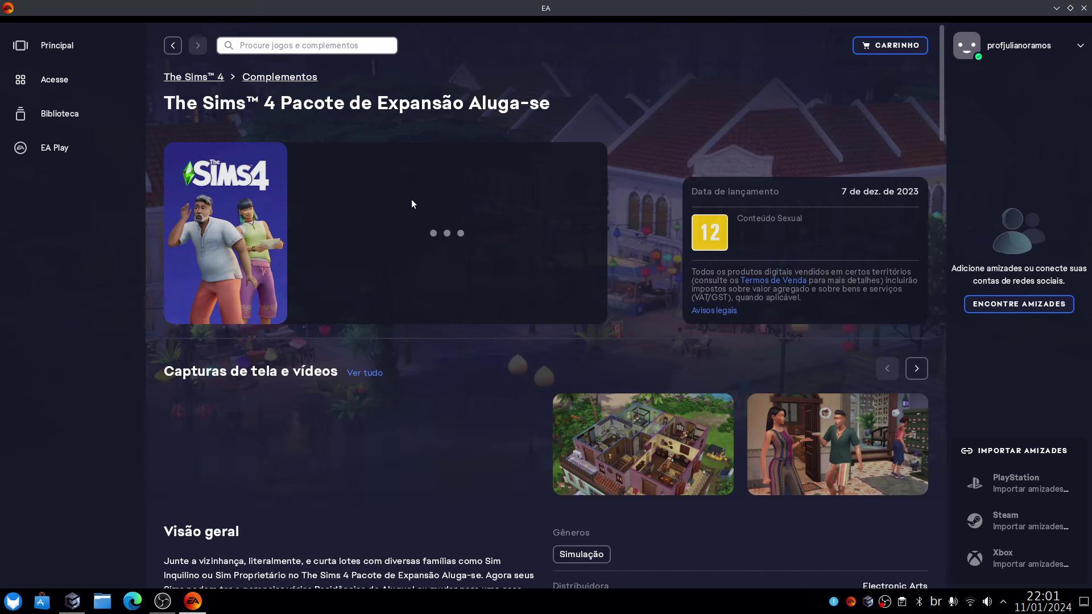
{"action": "left_click", "coordinate": [178, 45]}
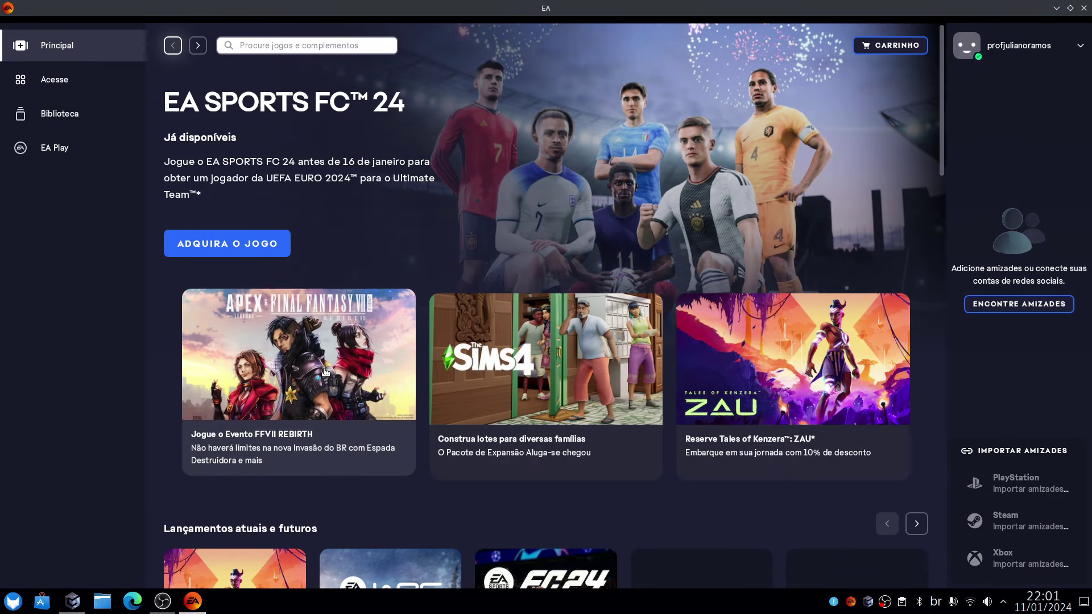
{"action": "scroll", "coordinate": [400, 530], "scroll_direction": "down", "scroll_amount": 3}
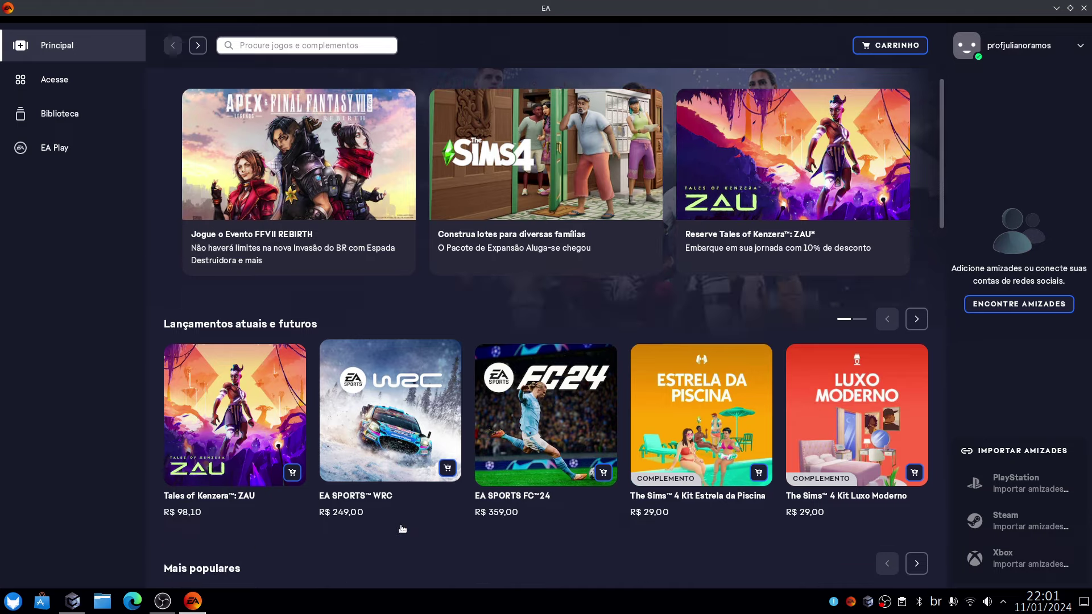
{"action": "scroll", "coordinate": [401, 518], "scroll_direction": "up", "scroll_amount": 3}
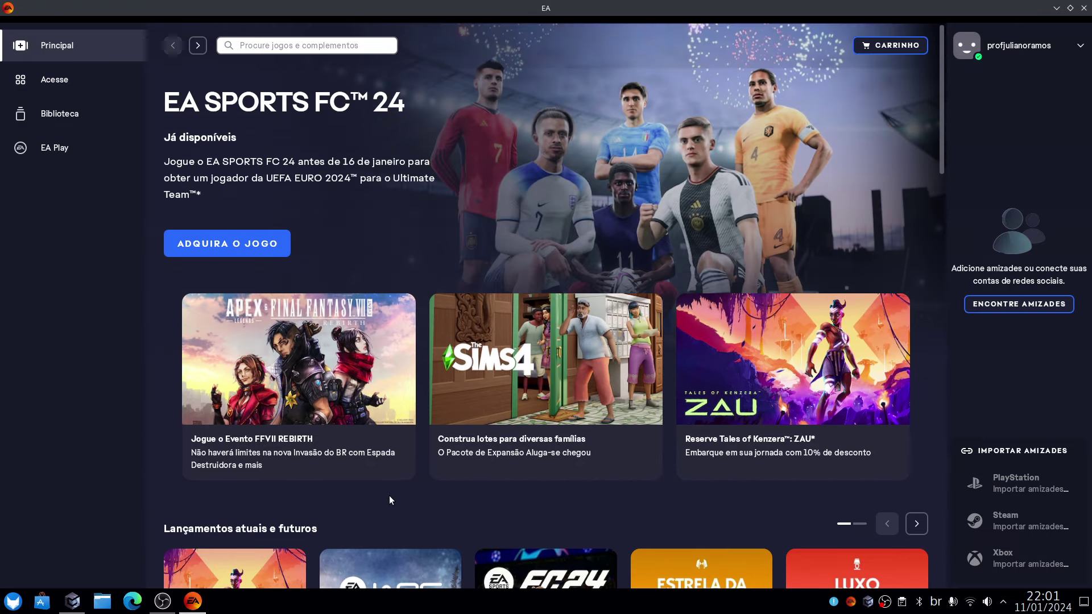
{"action": "left_click", "coordinate": [74, 115]}
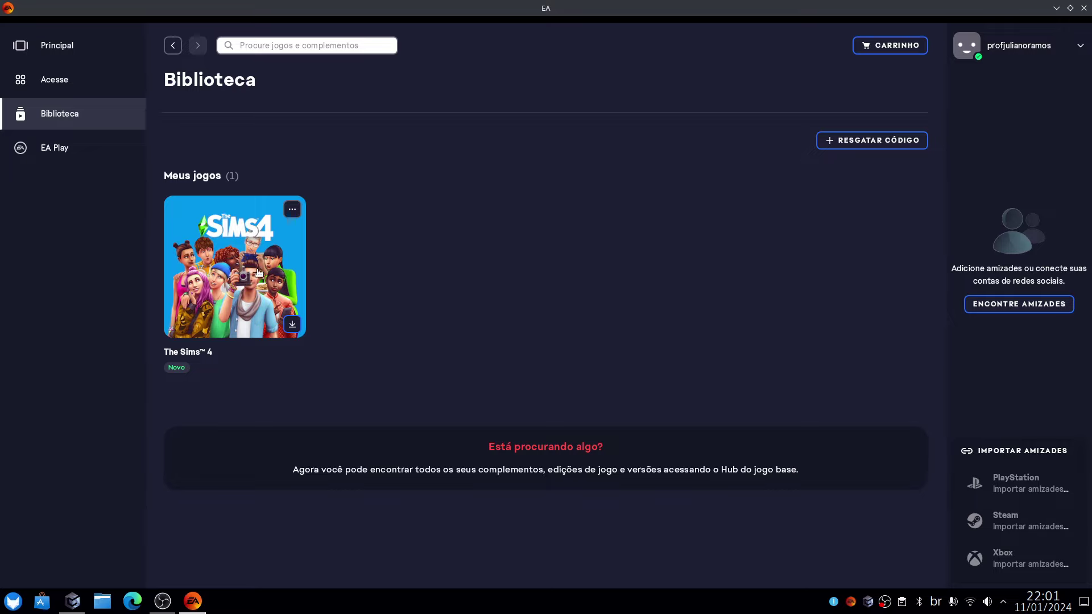
{"action": "left_click", "coordinate": [257, 268]}
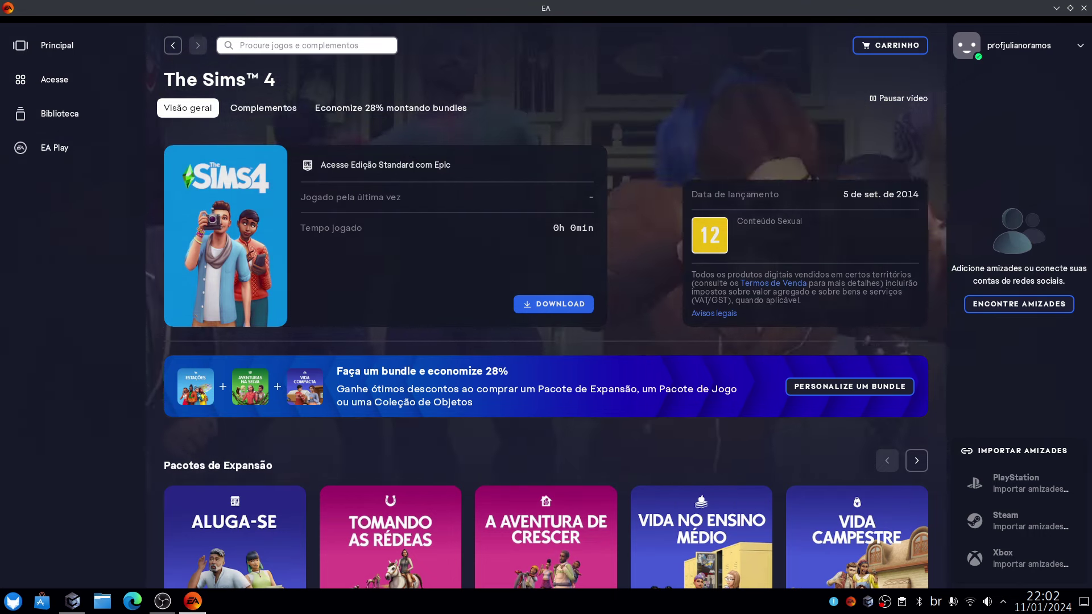
Review The Sims 4's 21.54 GB download options, cancel, and quit EA App with Alt+F4.
{"action": "left_click", "coordinate": [553, 303]}
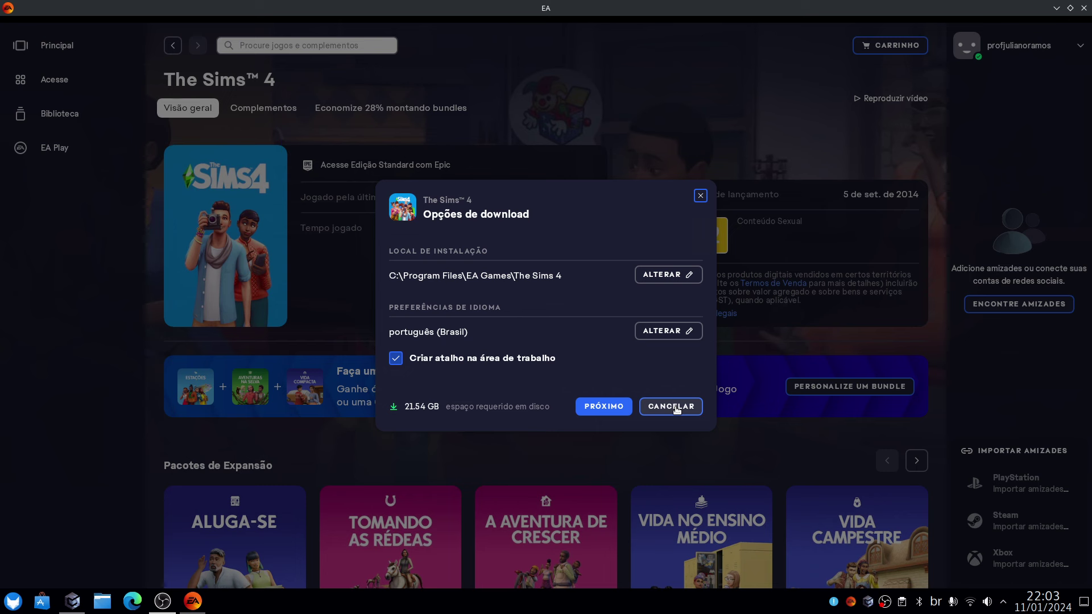
{"action": "left_click", "coordinate": [675, 407]}
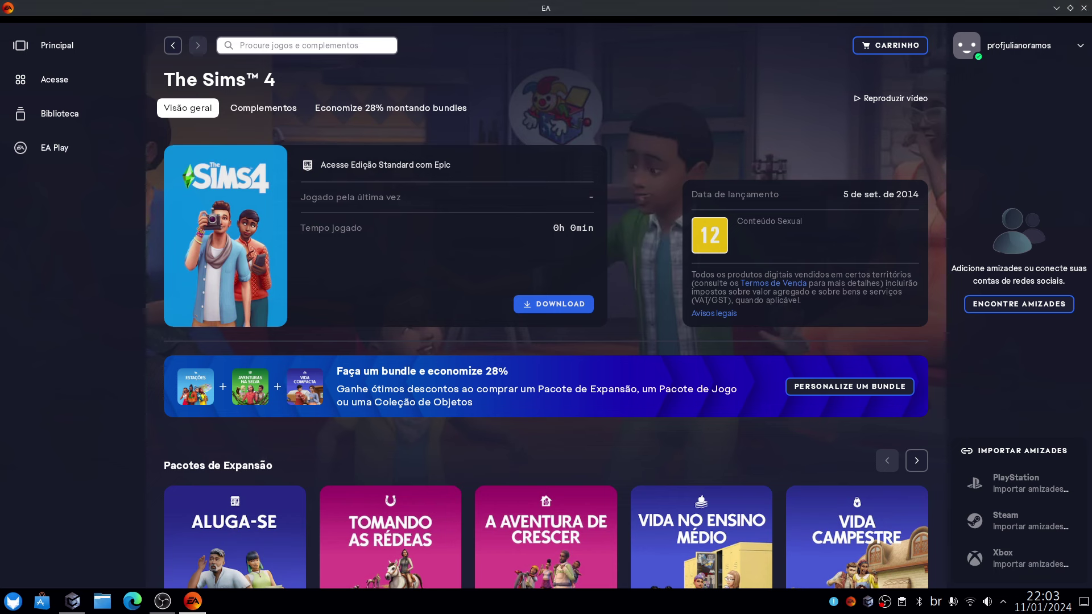
{"action": "key", "text": "alt+F4"}
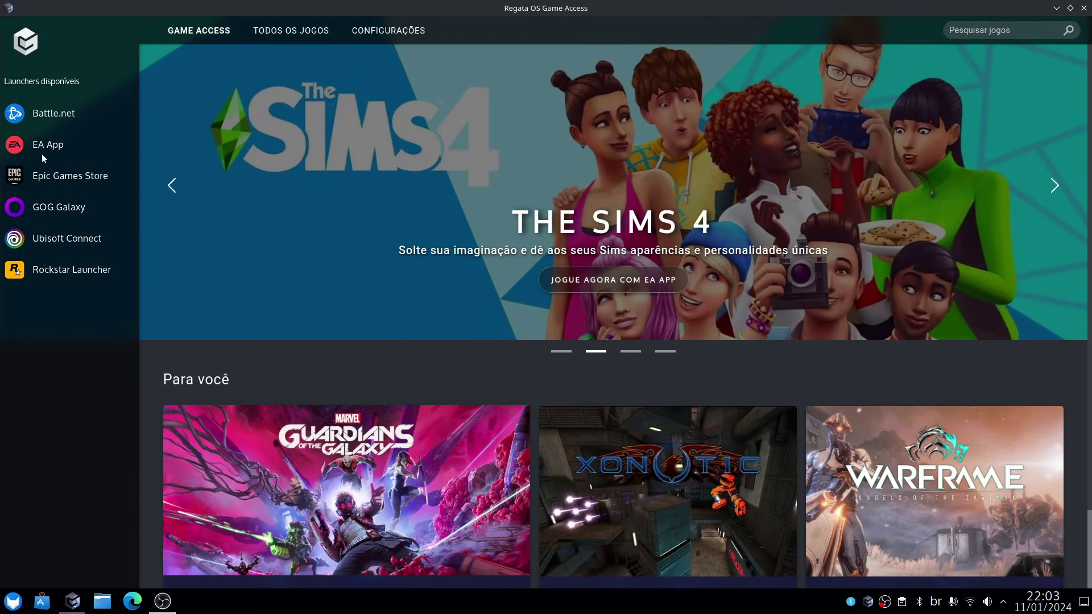
Uninstall the EA App from its Game Access launcher page.
{"action": "left_click", "coordinate": [45, 148]}
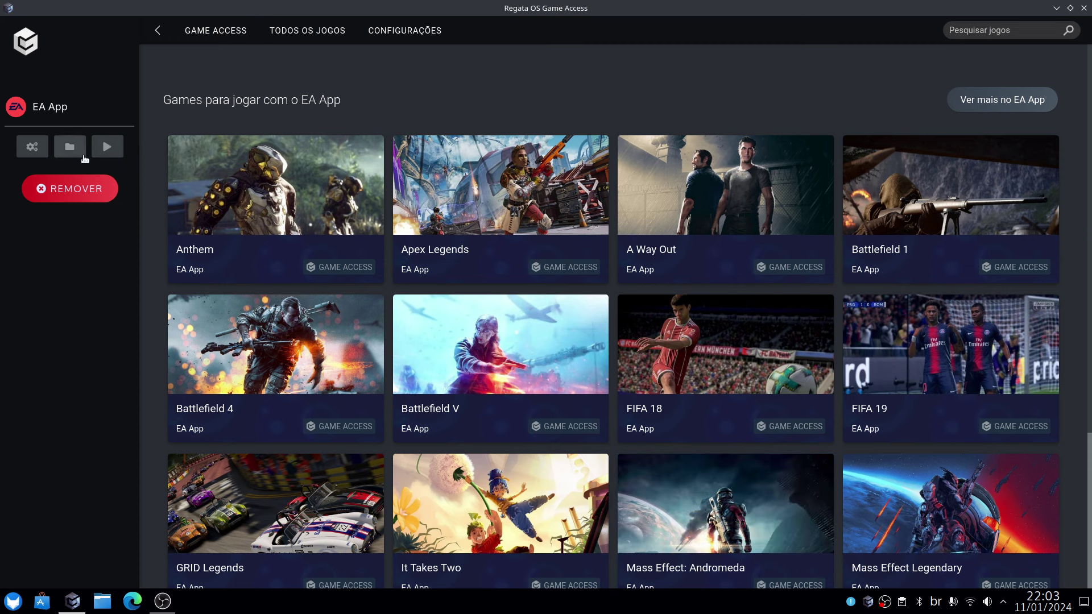
{"action": "left_click", "coordinate": [67, 189]}
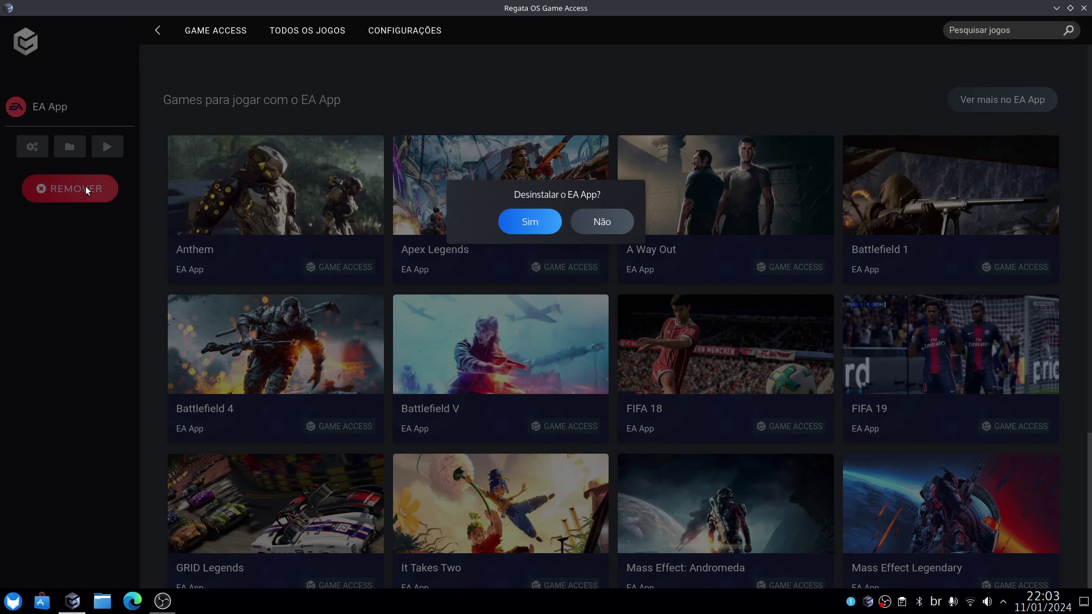
{"action": "left_click", "coordinate": [530, 220]}
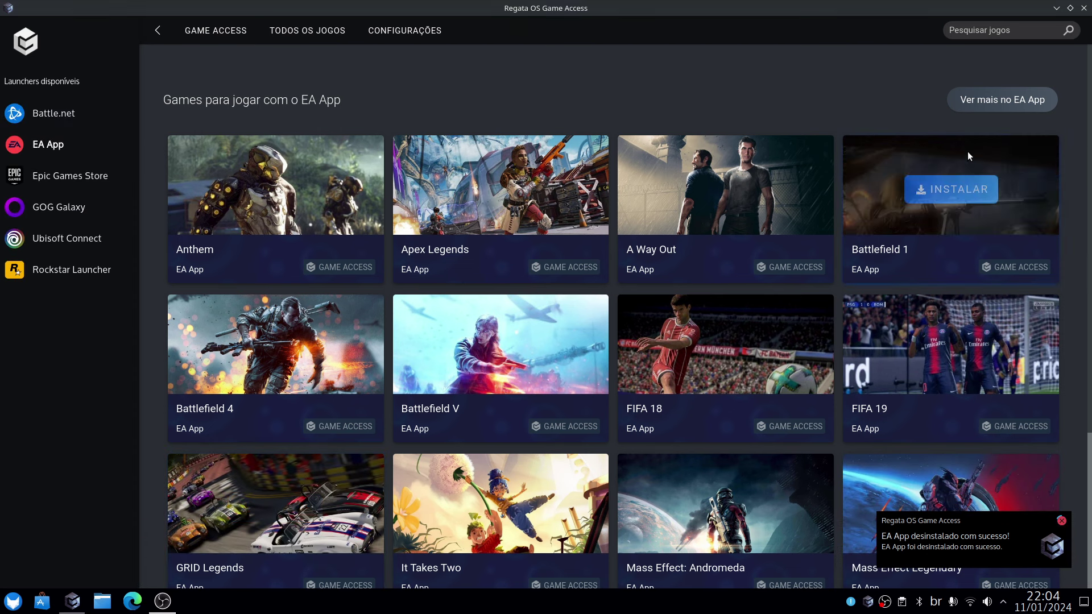
Minimize and restore Game Access, view the GOG Galaxy page, then close the window.
{"action": "left_click", "coordinate": [1057, 9]}
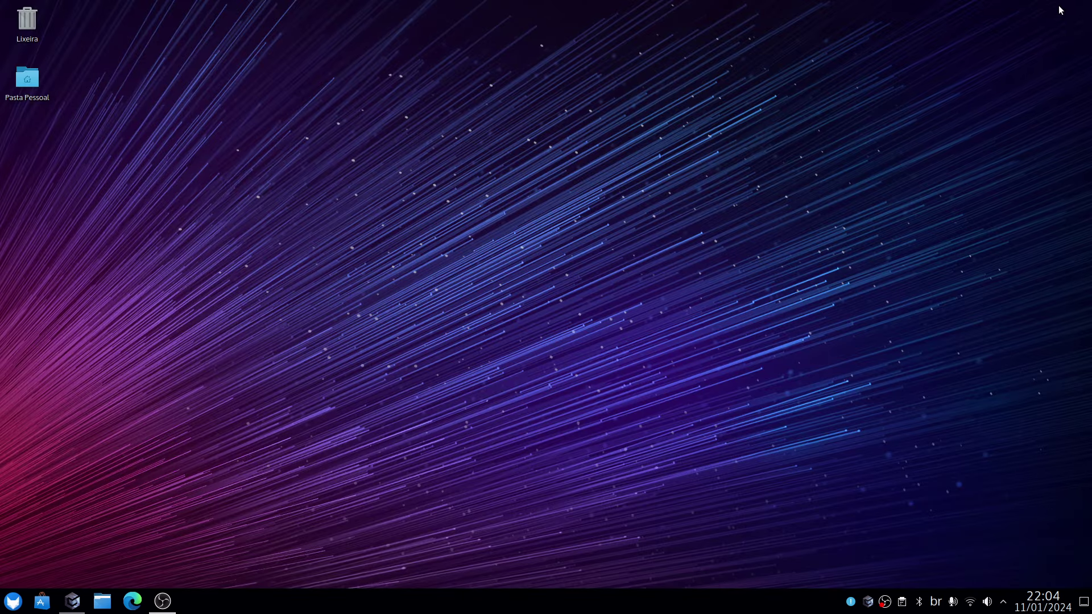
{"action": "left_click", "coordinate": [72, 601]}
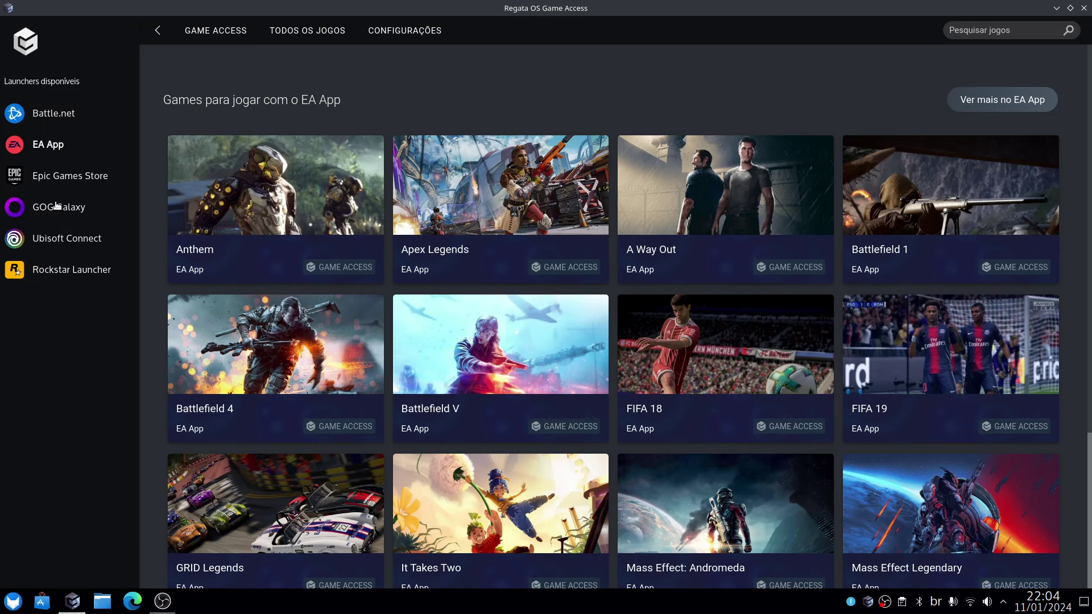
{"action": "mouse_move", "coordinate": [267, 184]}
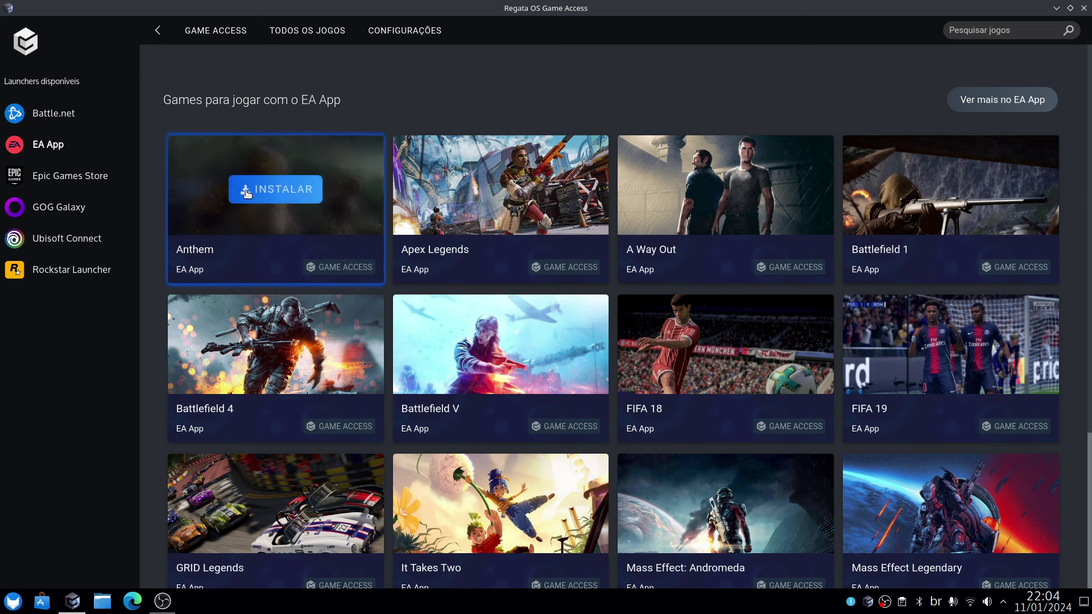
{"action": "left_click", "coordinate": [70, 205]}
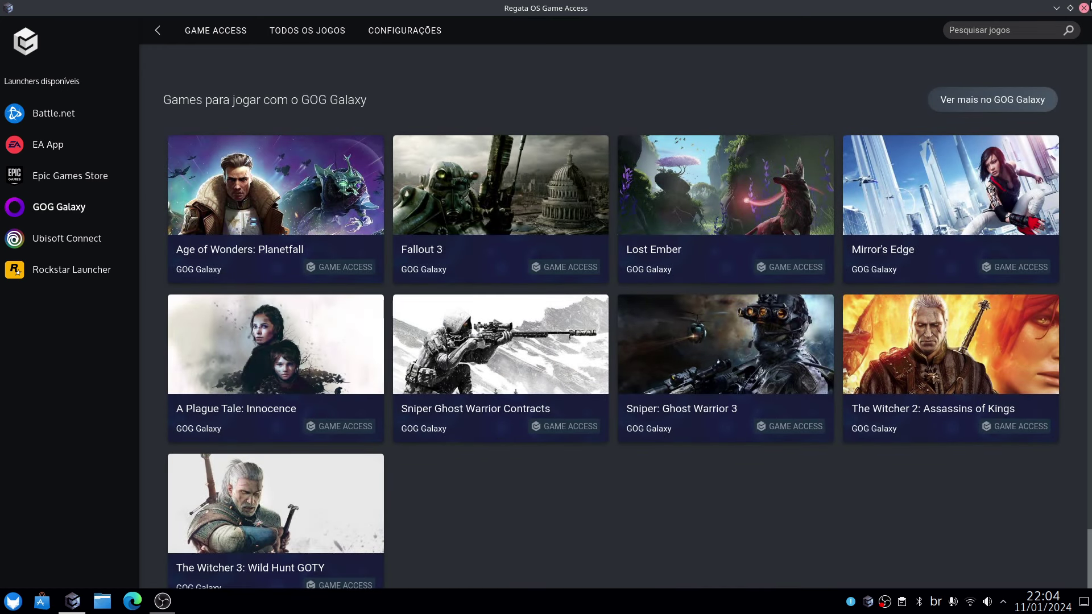
{"action": "left_click", "coordinate": [1083, 8]}
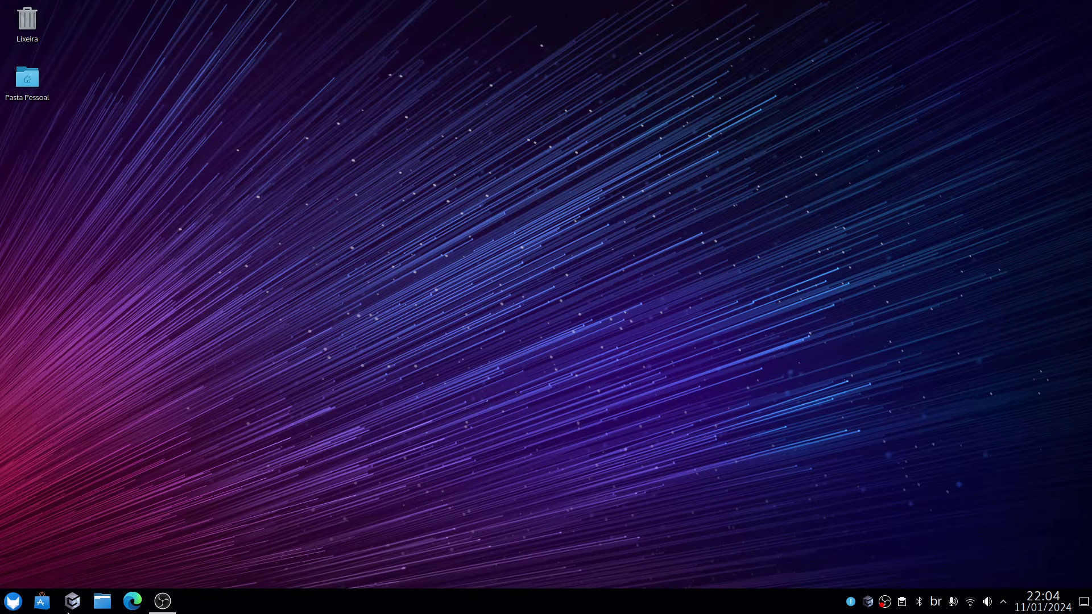
Launch Steam from the Jogos category of the application launcher.
{"action": "left_click", "coordinate": [13, 601]}
{"action": "mouse_move", "coordinate": [50, 455]}
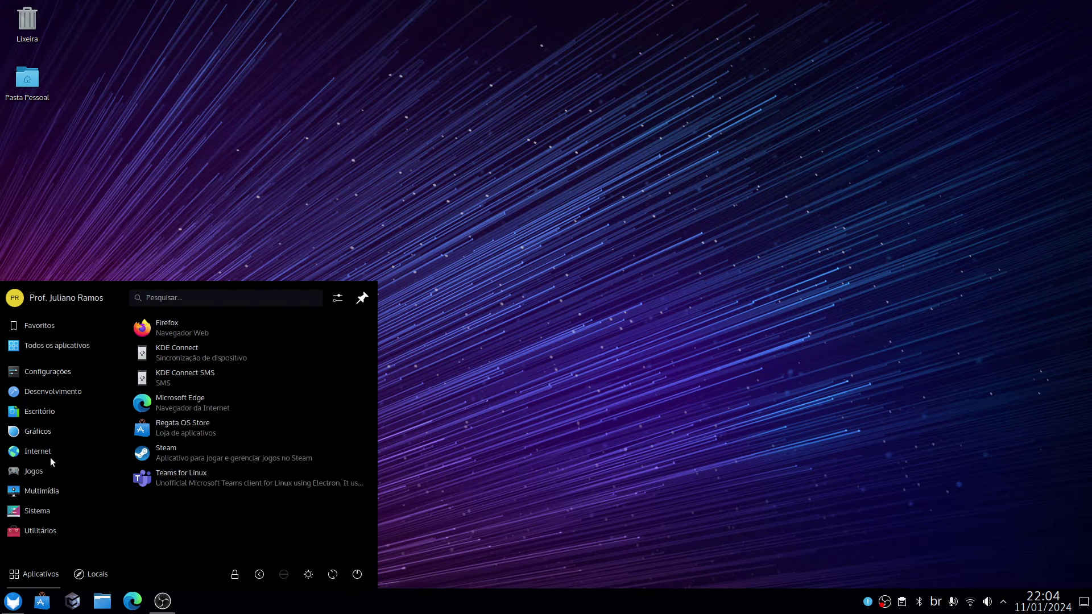
{"action": "mouse_move", "coordinate": [39, 473]}
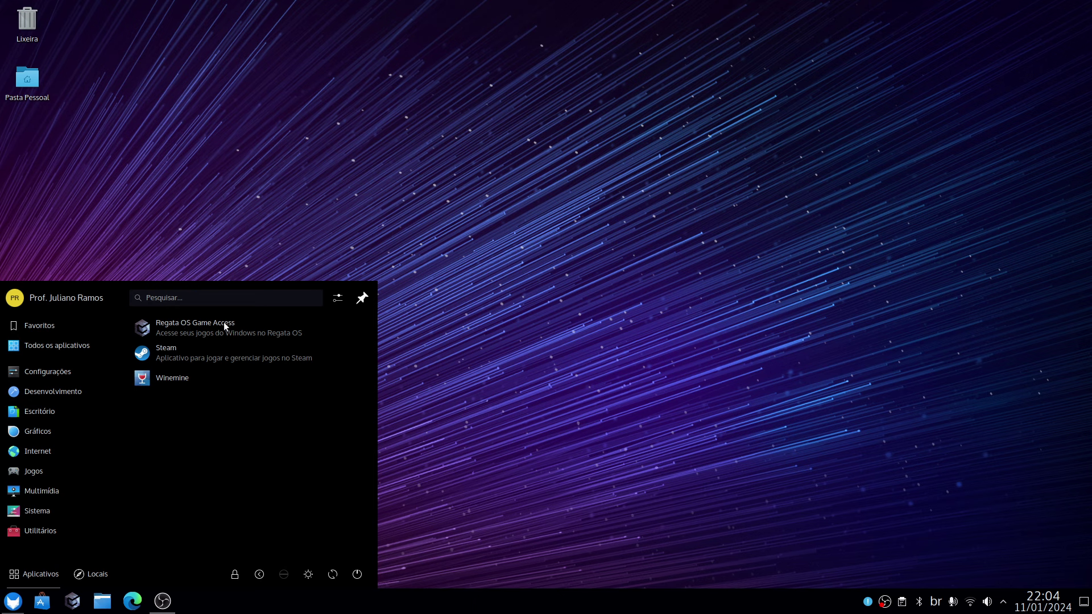
{"action": "left_click", "coordinate": [170, 361]}
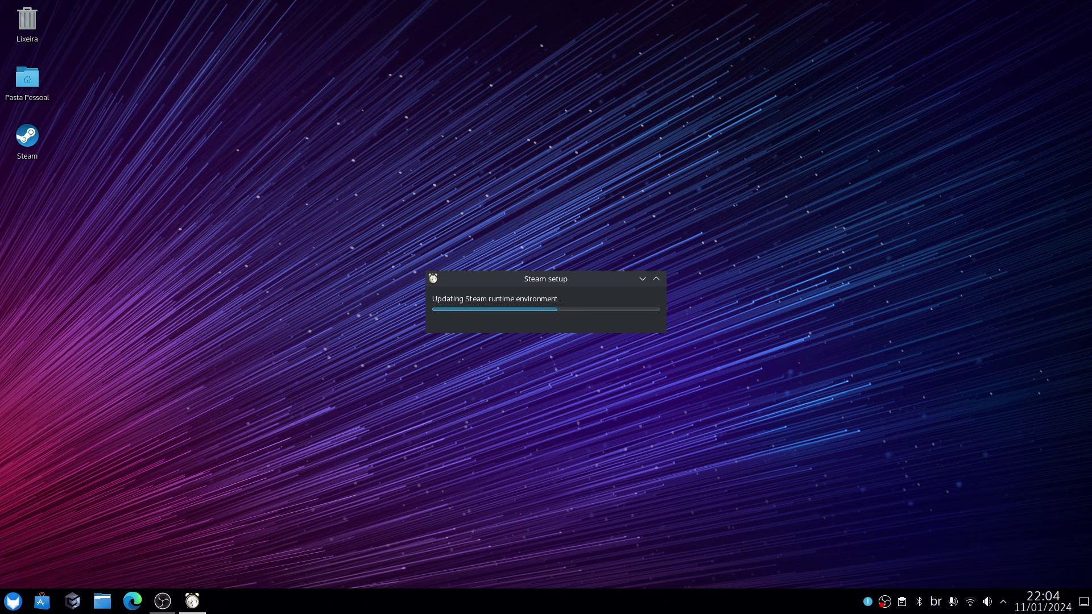
Reopen and dismiss the application launcher while Steam finishes updating.
{"action": "left_click", "coordinate": [12, 601]}
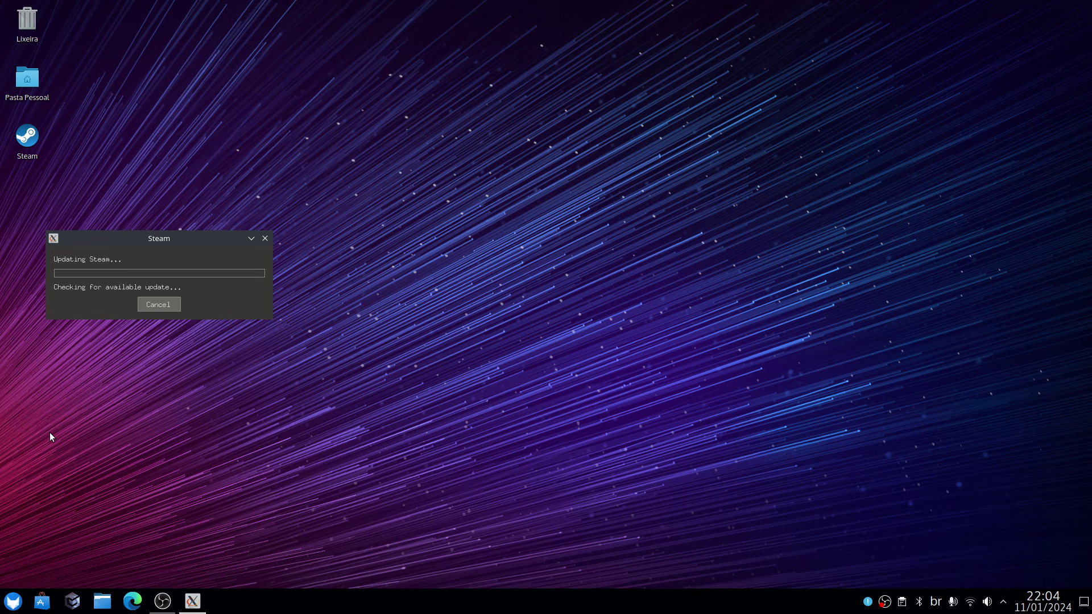
{"action": "key", "text": "super"}
{"action": "mouse_move", "coordinate": [32, 428]}
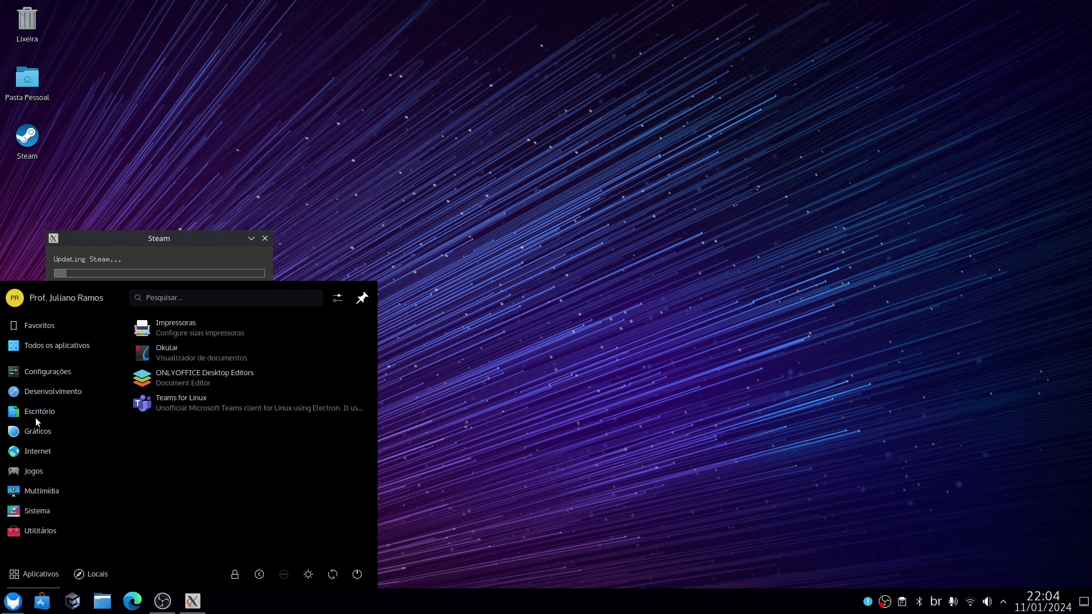
{"action": "left_click", "coordinate": [142, 249]}
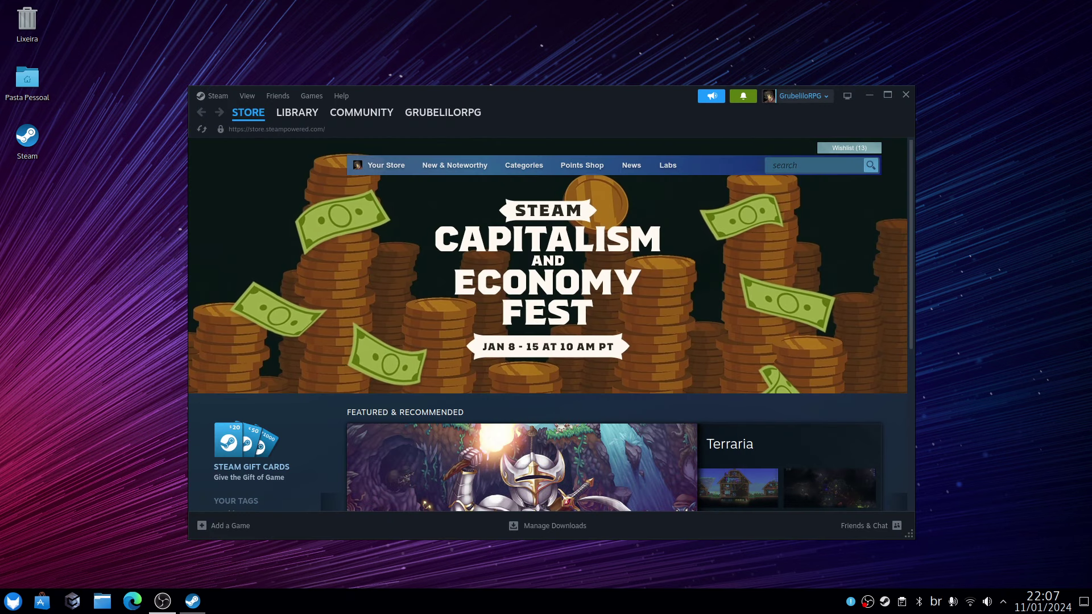
Glance at Steam's View menu without choosing, then close the Steam window.
{"action": "left_click", "coordinate": [214, 95]}
{"action": "mouse_move", "coordinate": [247, 96]}
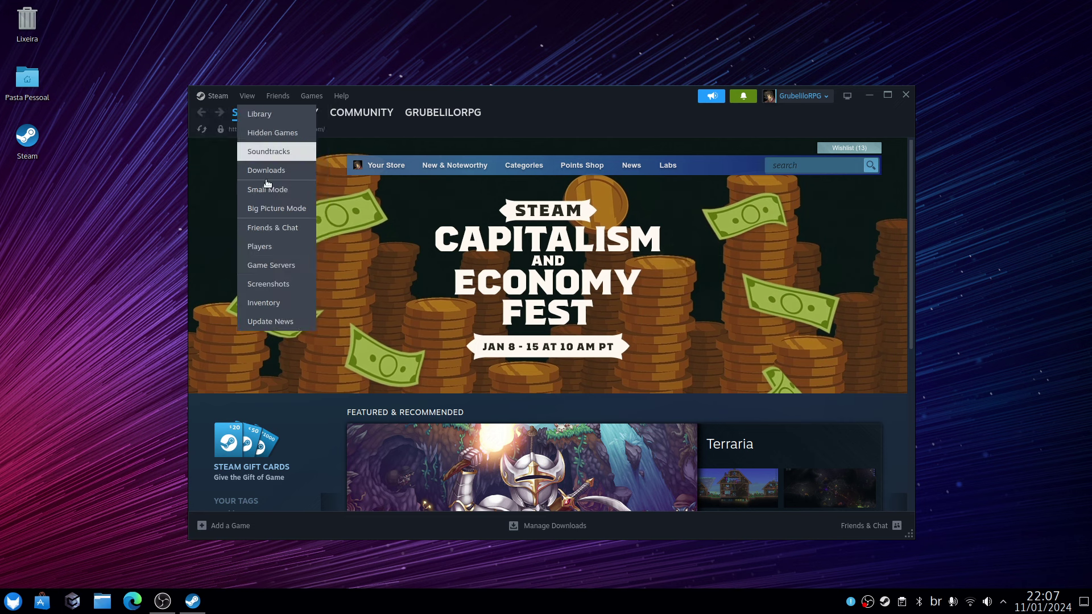
{"action": "left_click", "coordinate": [216, 120]}
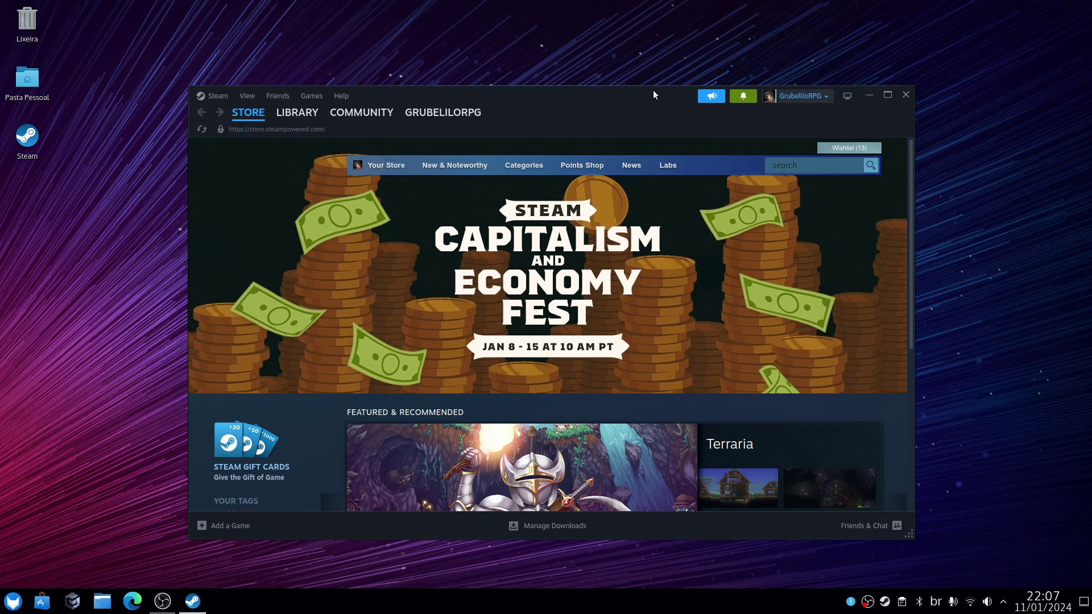
{"action": "left_click", "coordinate": [904, 97]}
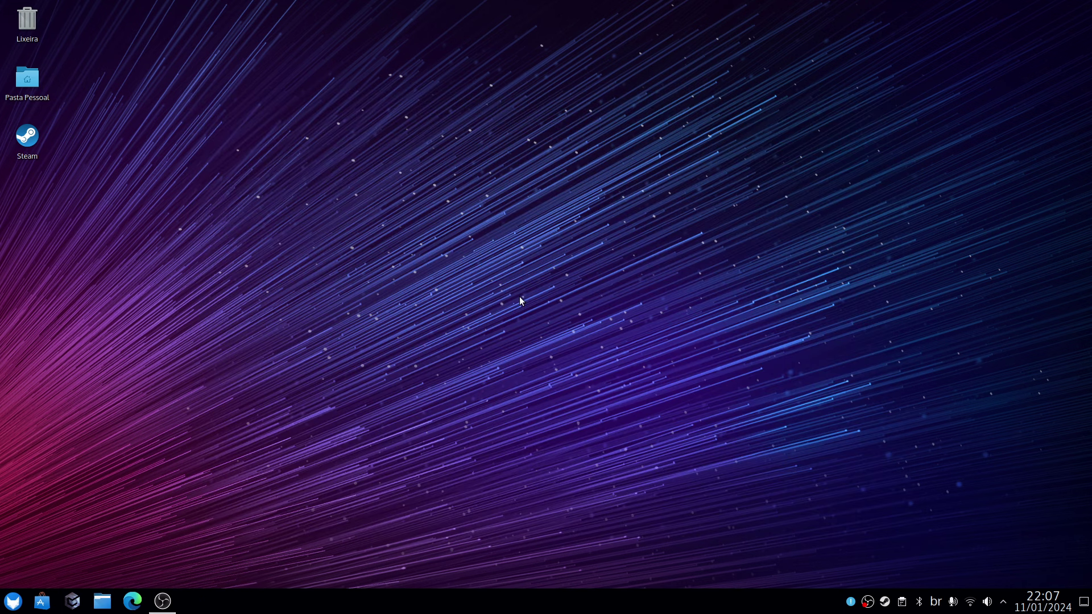
{"action": "left_click", "coordinate": [12, 601]}
Start Configurações do sistema from the launcher's favourites grid.
{"action": "mouse_move", "coordinate": [53, 411]}
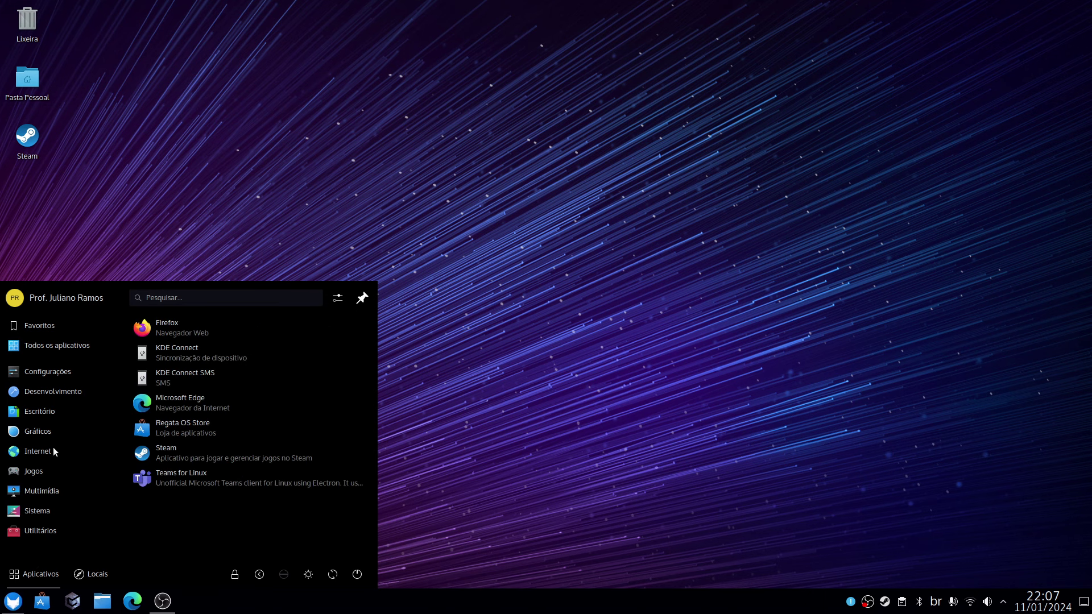
{"action": "mouse_move", "coordinate": [39, 369]}
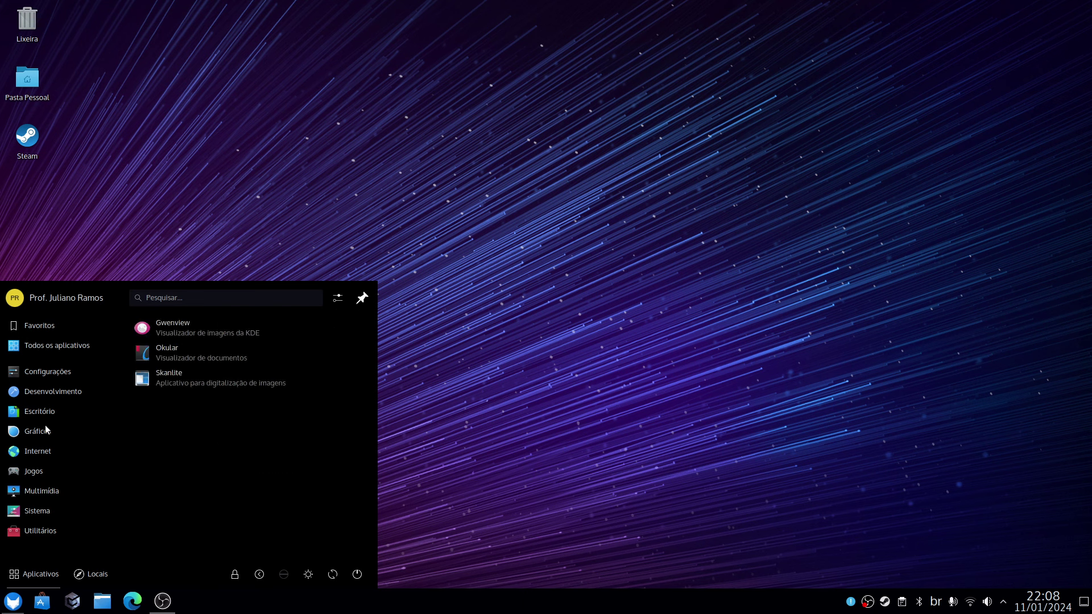
{"action": "mouse_move", "coordinate": [43, 446]}
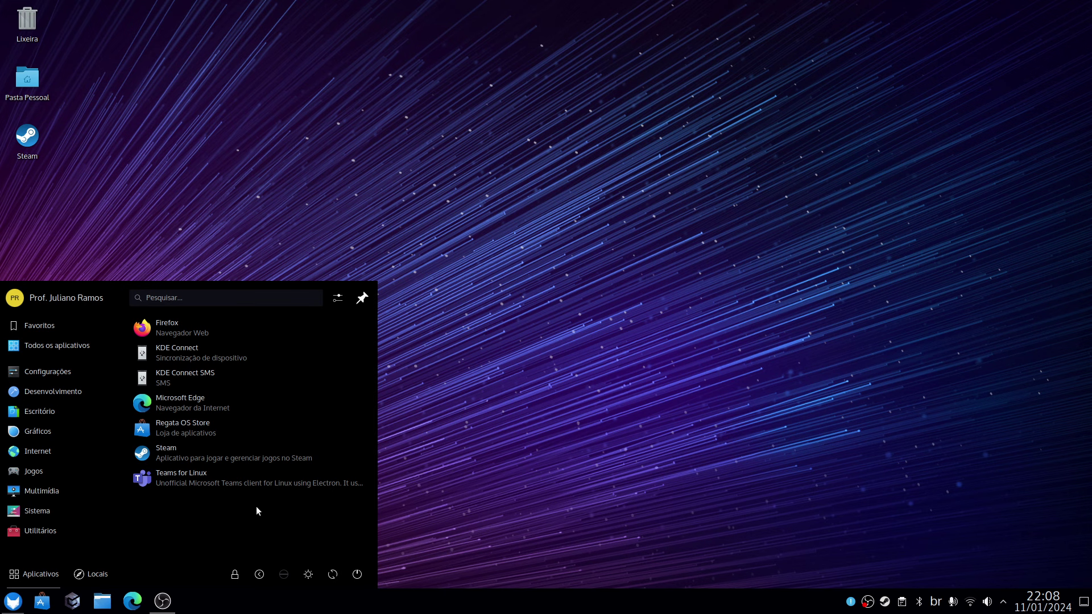
{"action": "left_click", "coordinate": [597, 516]}
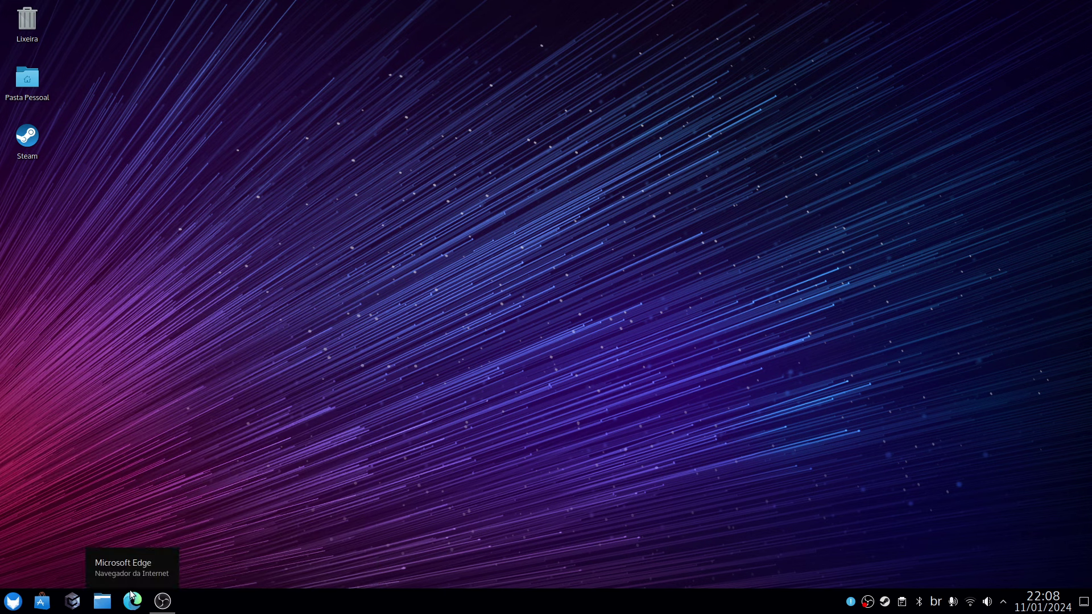
{"action": "mouse_move", "coordinate": [164, 599]}
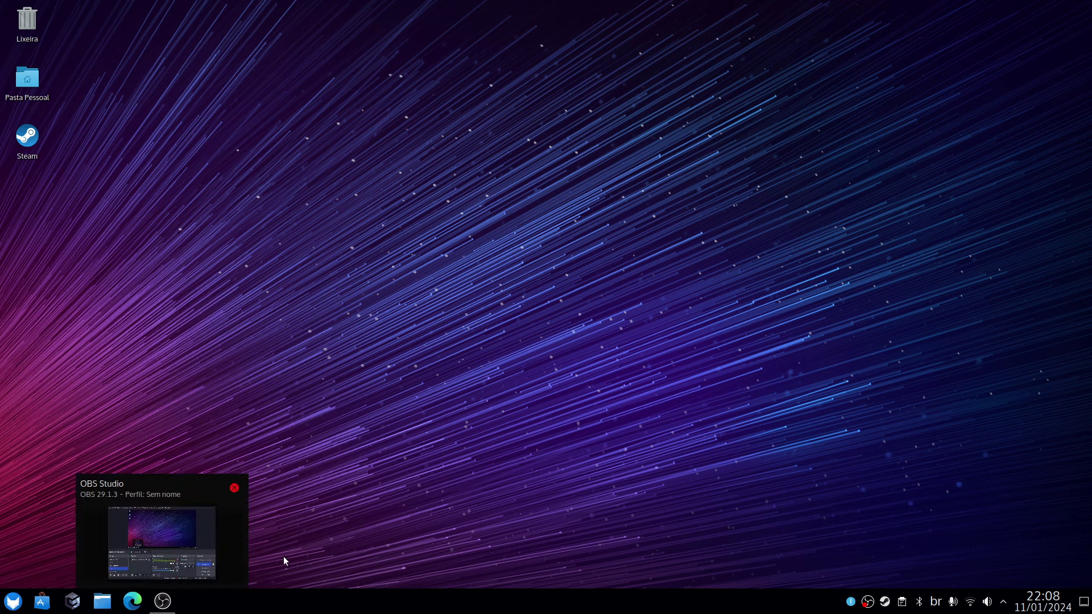
{"action": "key", "text": "super"}
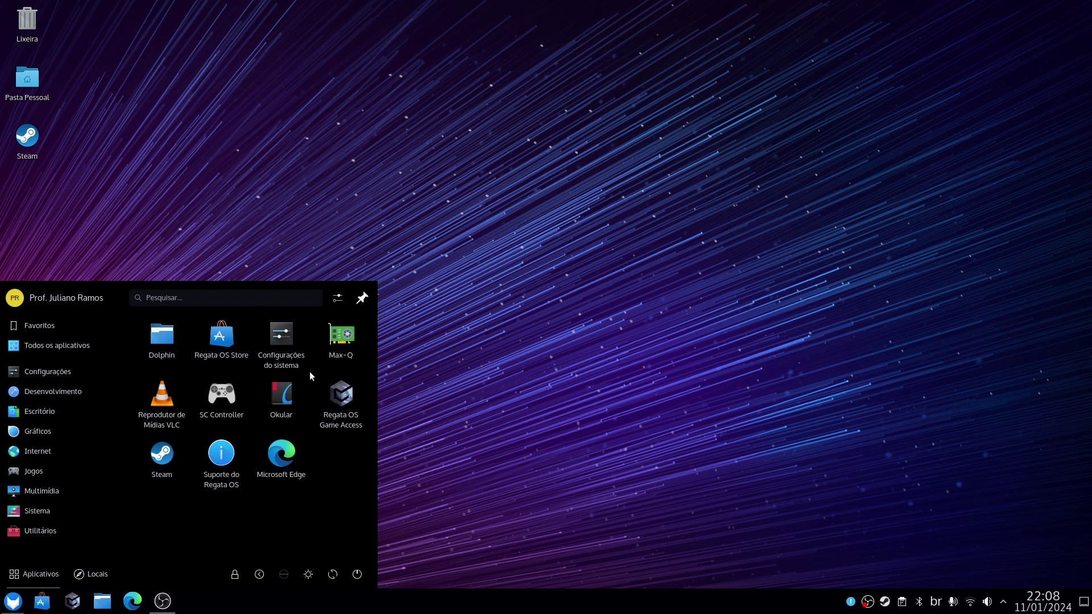
{"action": "left_click", "coordinate": [284, 351]}
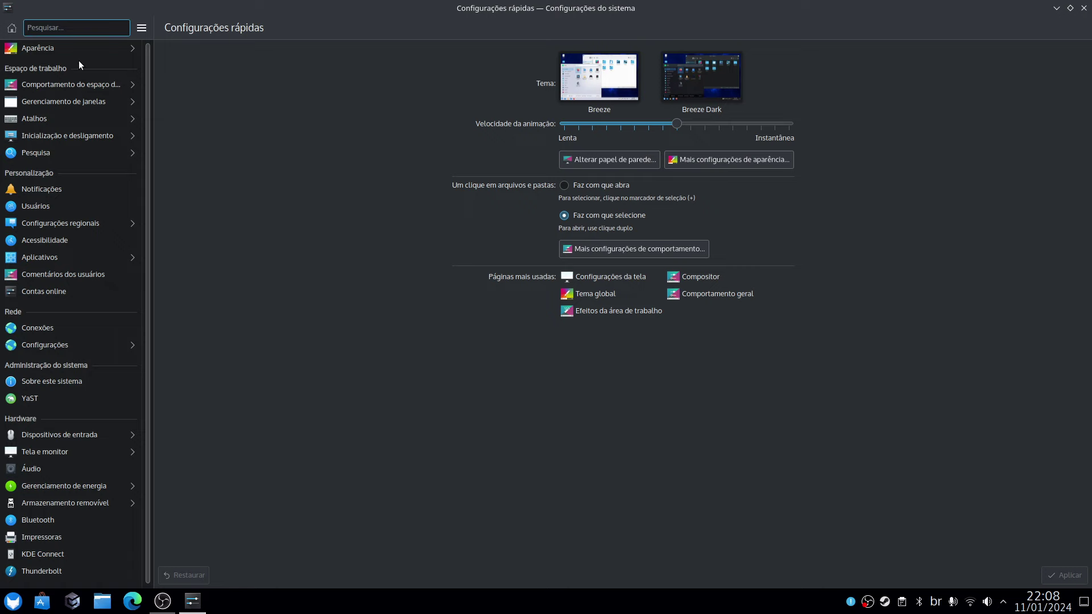
Browse the Aparência pages: Tema global, Estilo do Plasma and Cores.
{"action": "left_click", "coordinate": [85, 51]}
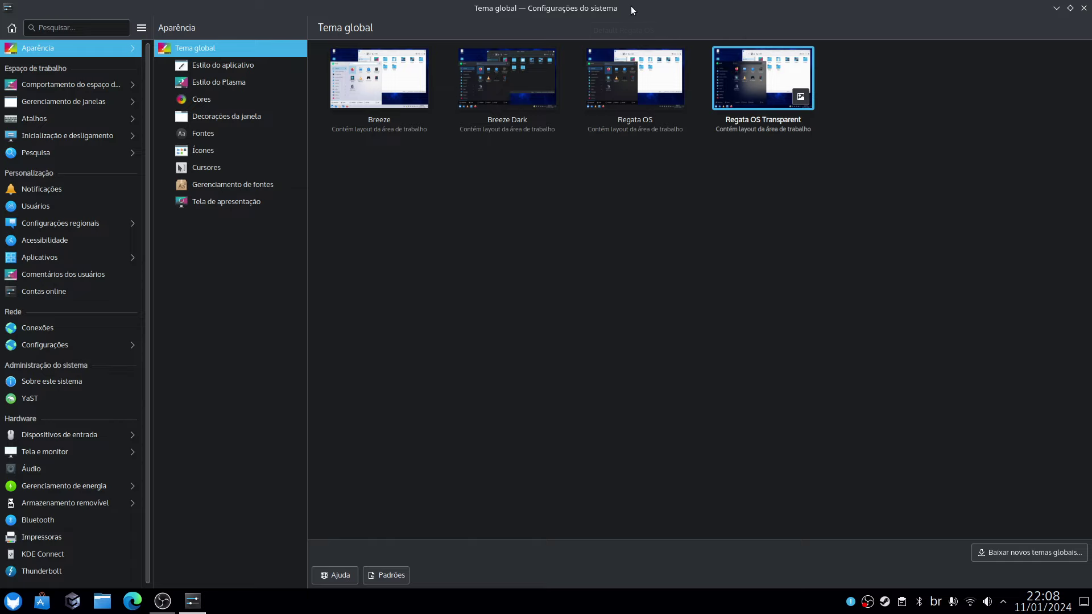
{"action": "left_click", "coordinate": [237, 86]}
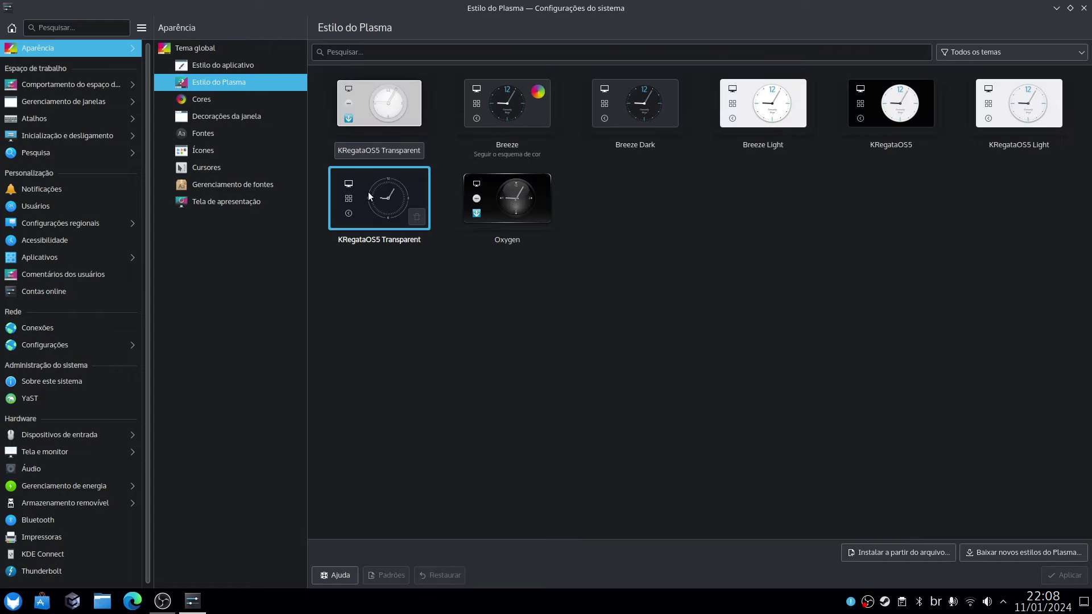
{"action": "left_click", "coordinate": [226, 100]}
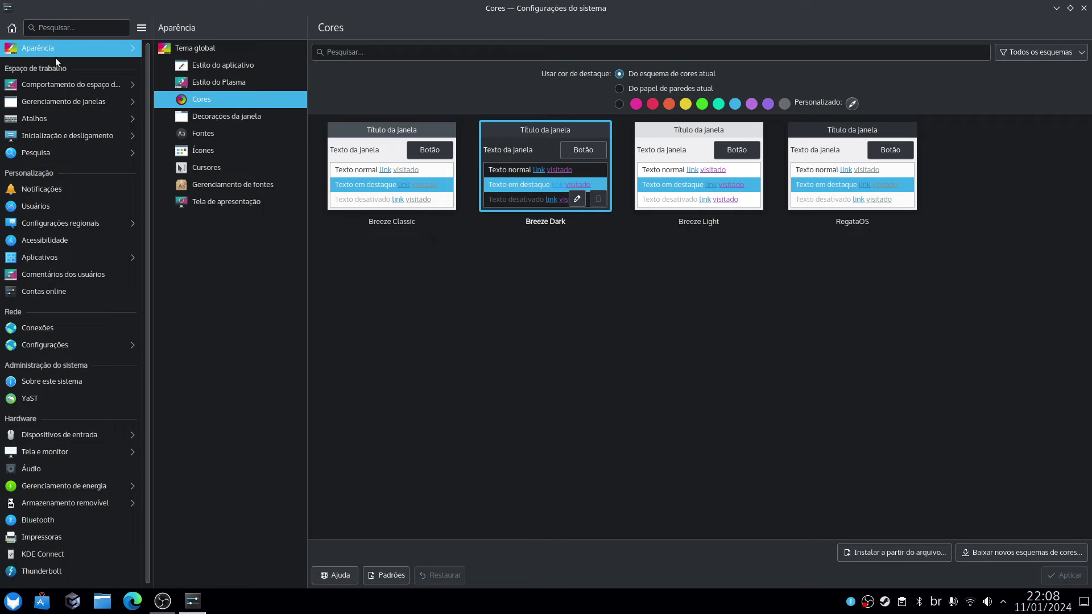
{"action": "left_click", "coordinate": [39, 49]}
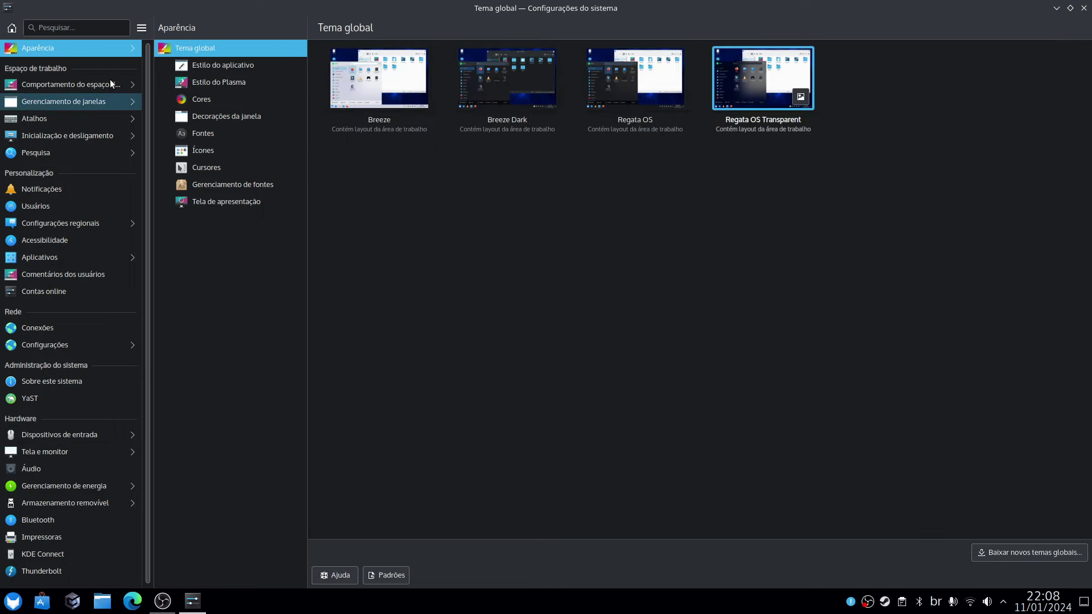
Go through Comportamento do espaço de trabalho to Tela e monitor > Compositor.
{"action": "left_click", "coordinate": [80, 91]}
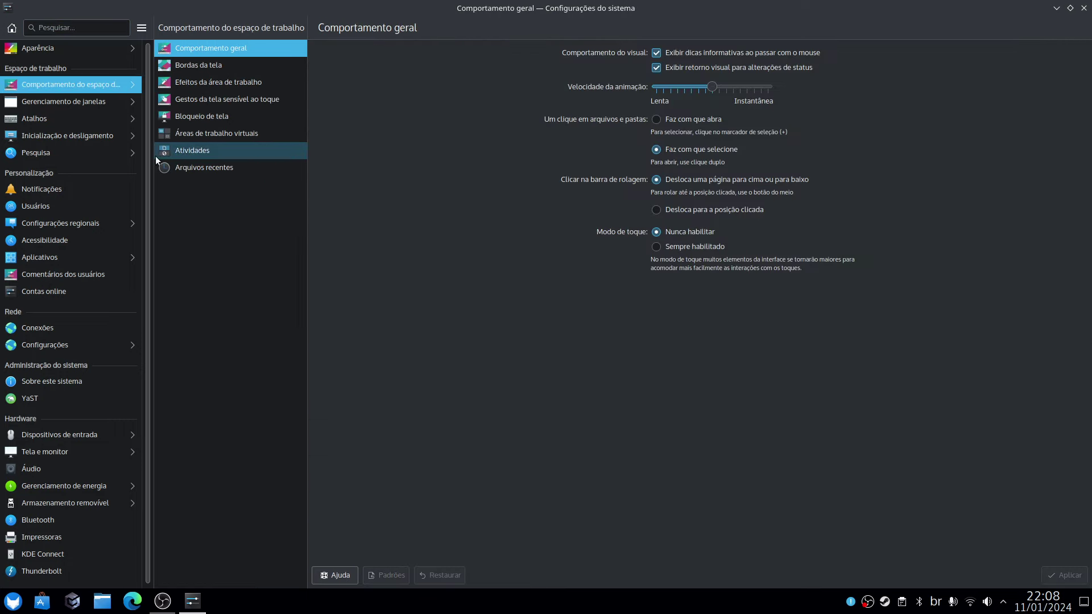
{"action": "left_click", "coordinate": [59, 454]}
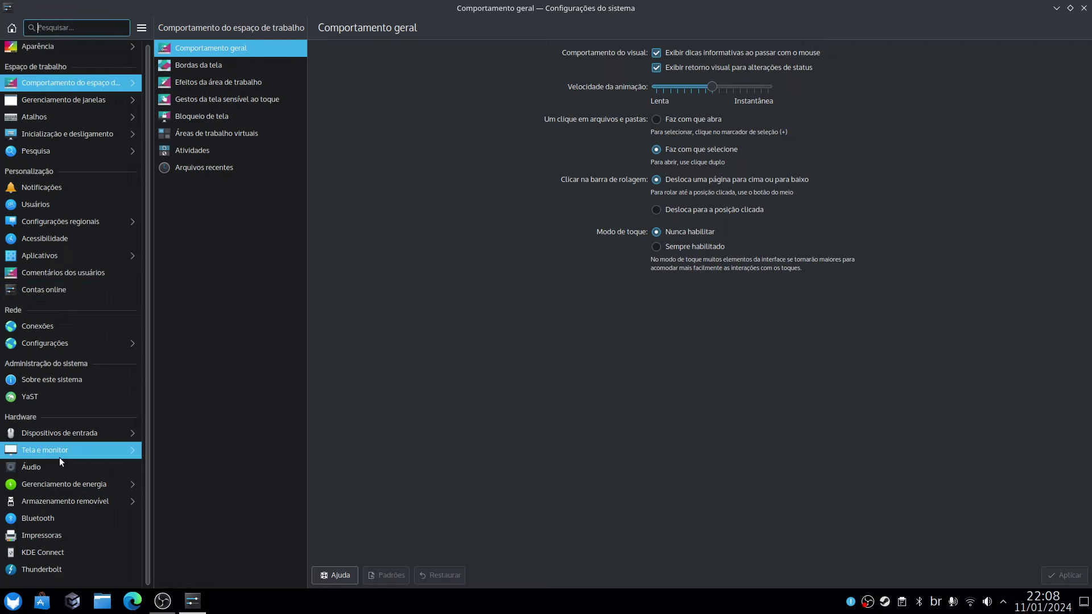
{"action": "left_click", "coordinate": [208, 67]}
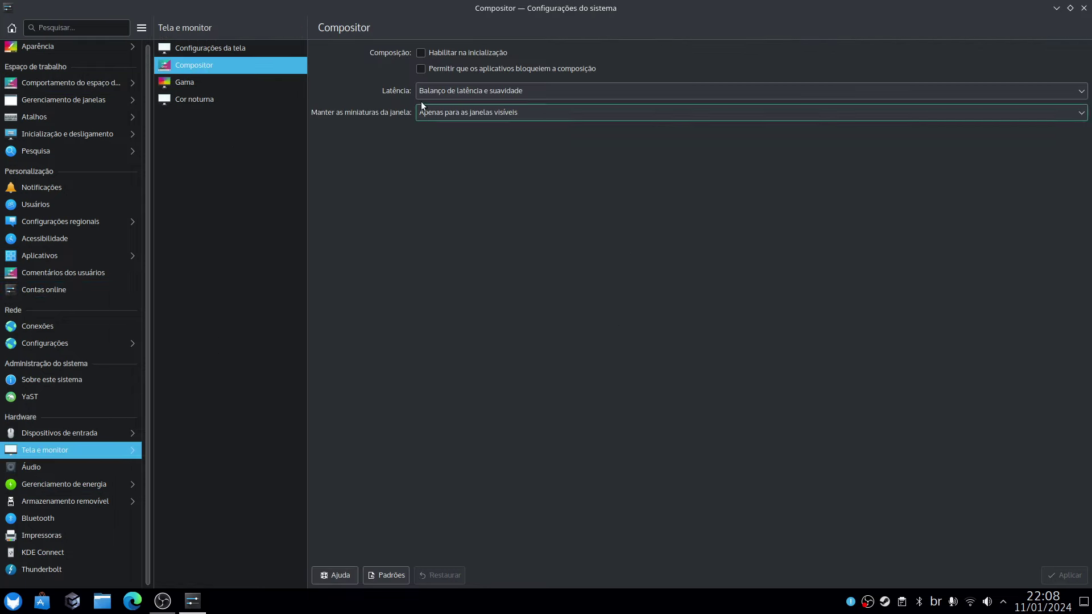
Enable 'Habilitar na inicialização' and 'Permitir que os aplicativos bloqueiem a composição', applying each, then close settings.
{"action": "left_click", "coordinate": [421, 53]}
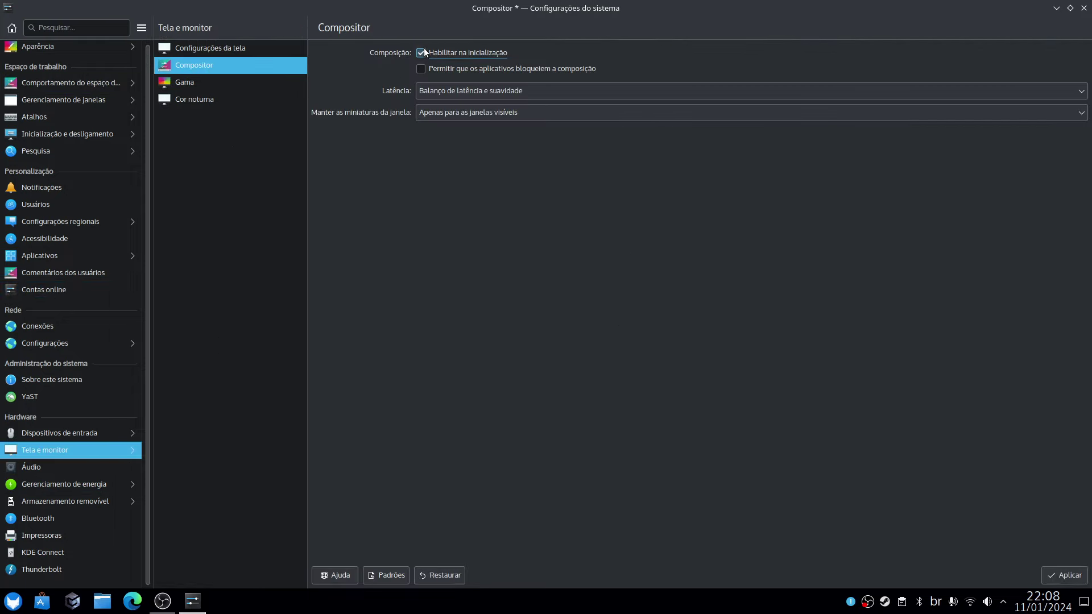
{"action": "left_click", "coordinate": [1058, 577]}
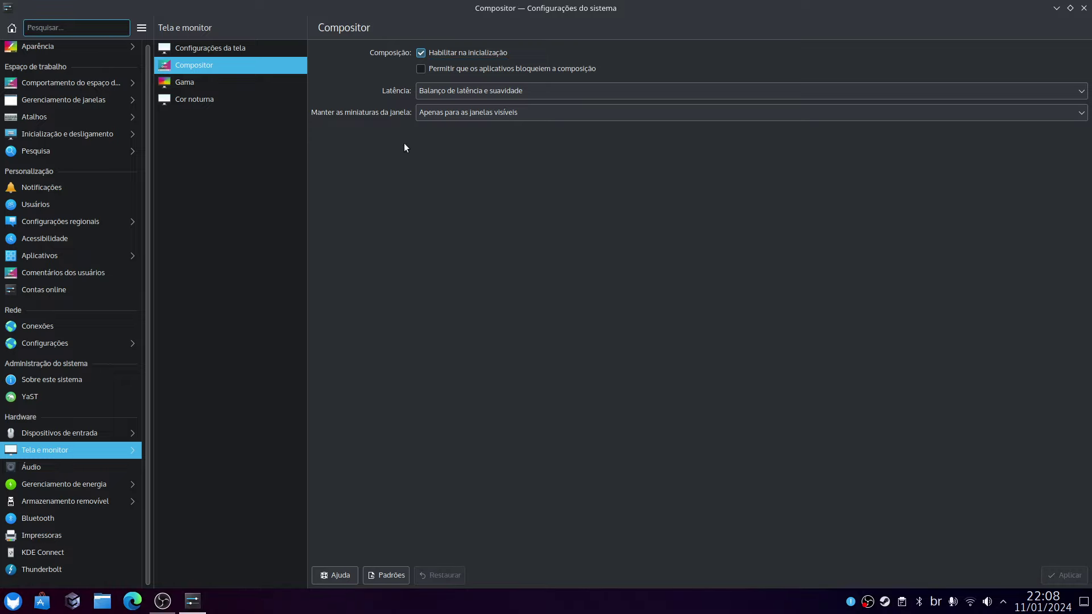
{"action": "left_click", "coordinate": [419, 69]}
{"action": "left_click", "coordinate": [421, 69]}
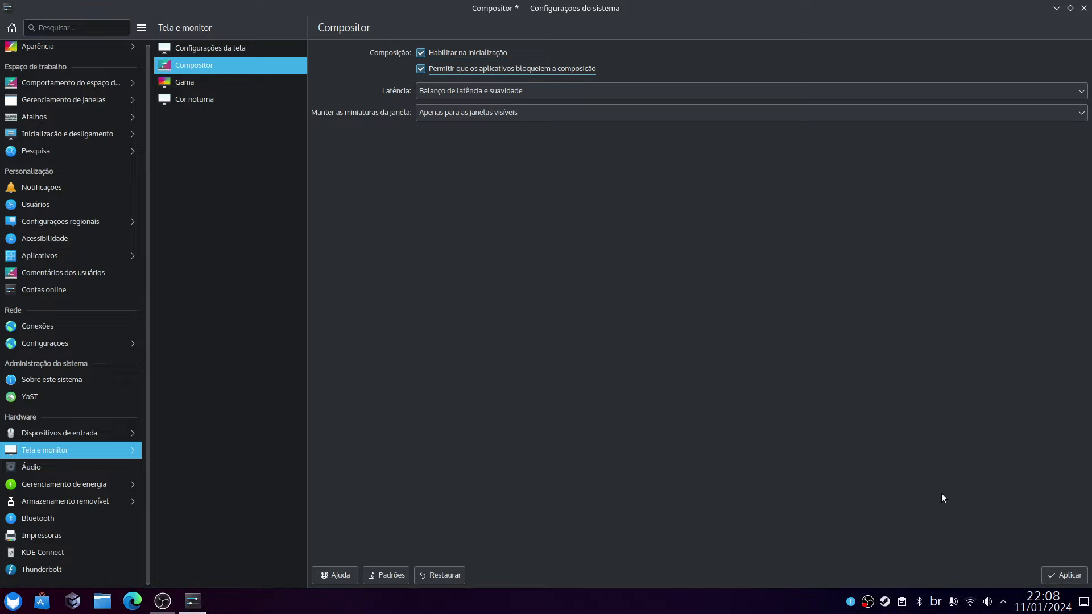
{"action": "left_click", "coordinate": [1061, 575]}
{"action": "left_click", "coordinate": [1083, 8]}
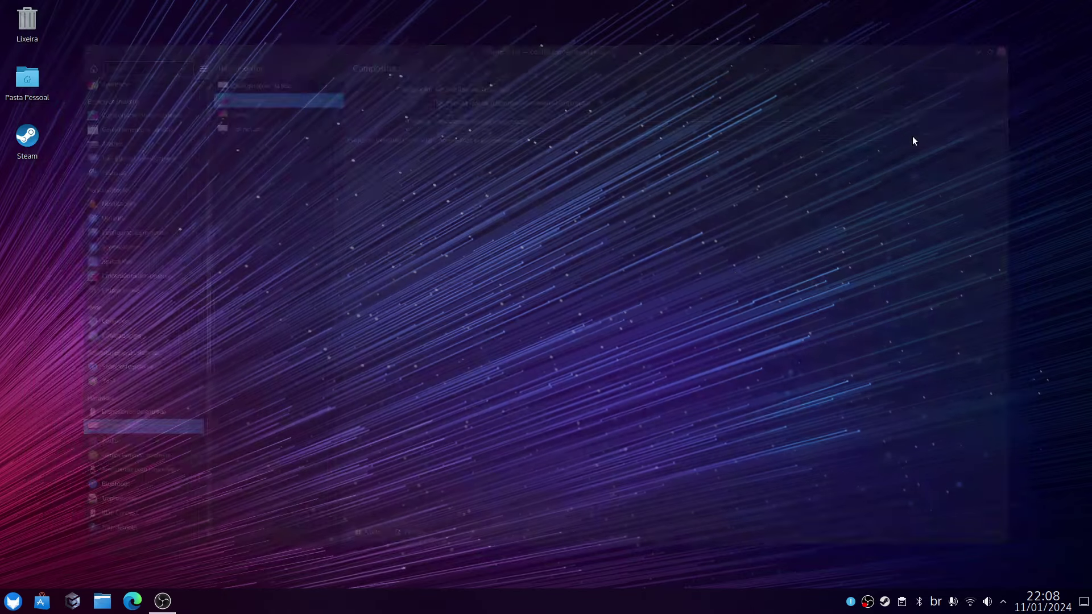
{"action": "left_click", "coordinate": [16, 601]}
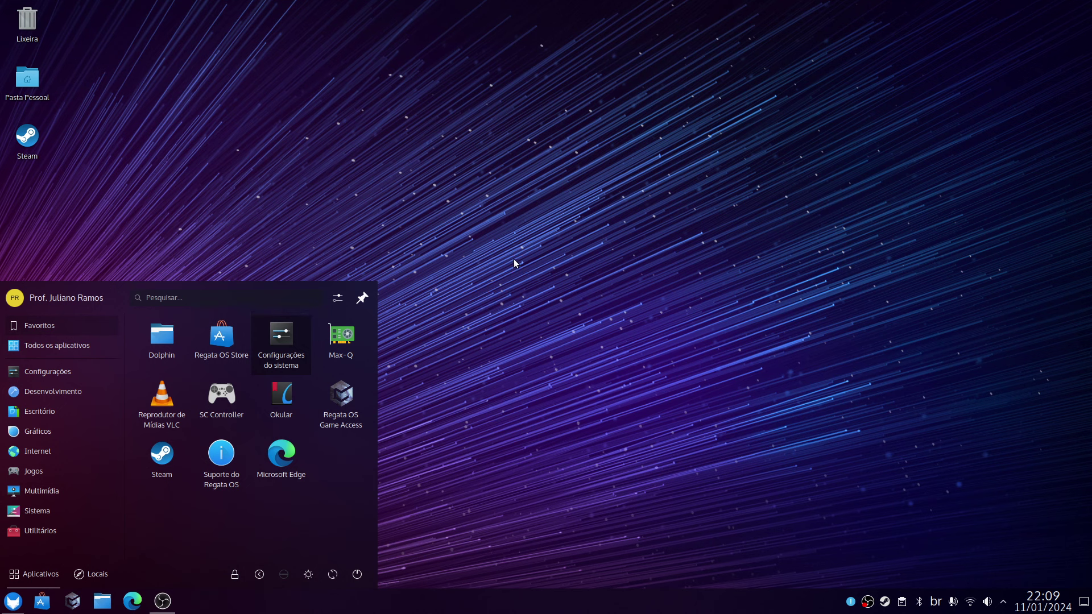
Reopen Configurações do sistema from the application launcher.
{"action": "left_click", "coordinate": [518, 237]}
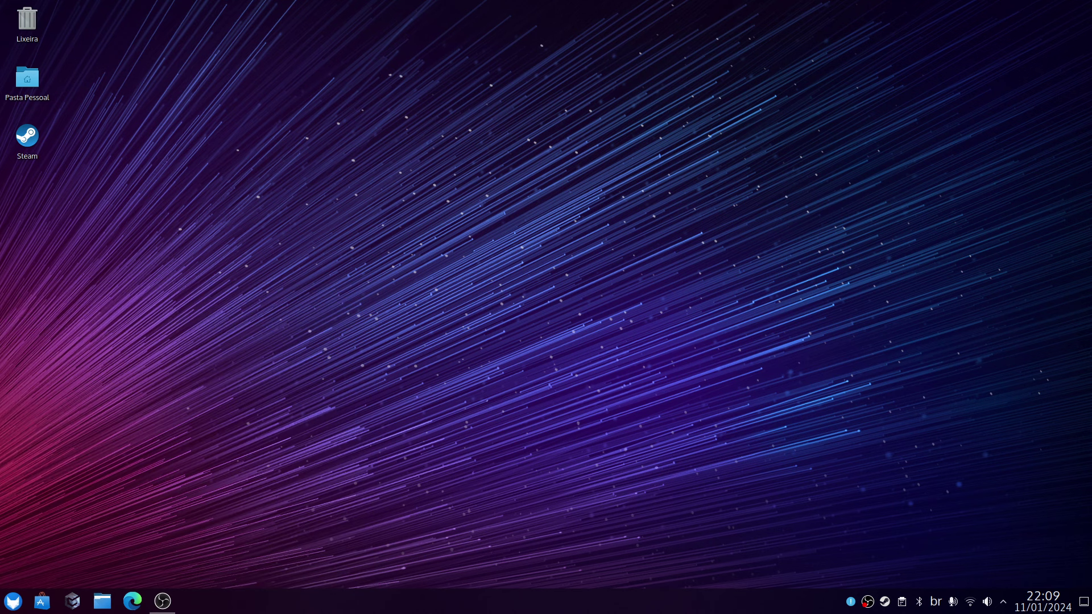
{"action": "left_click", "coordinate": [13, 601]}
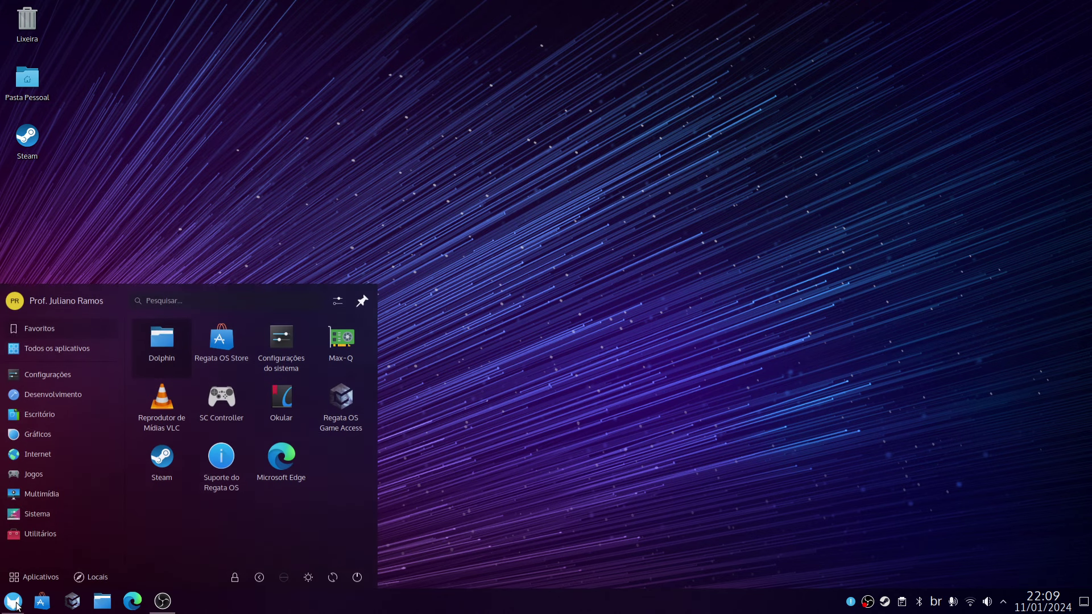
{"action": "left_click", "coordinate": [281, 341]}
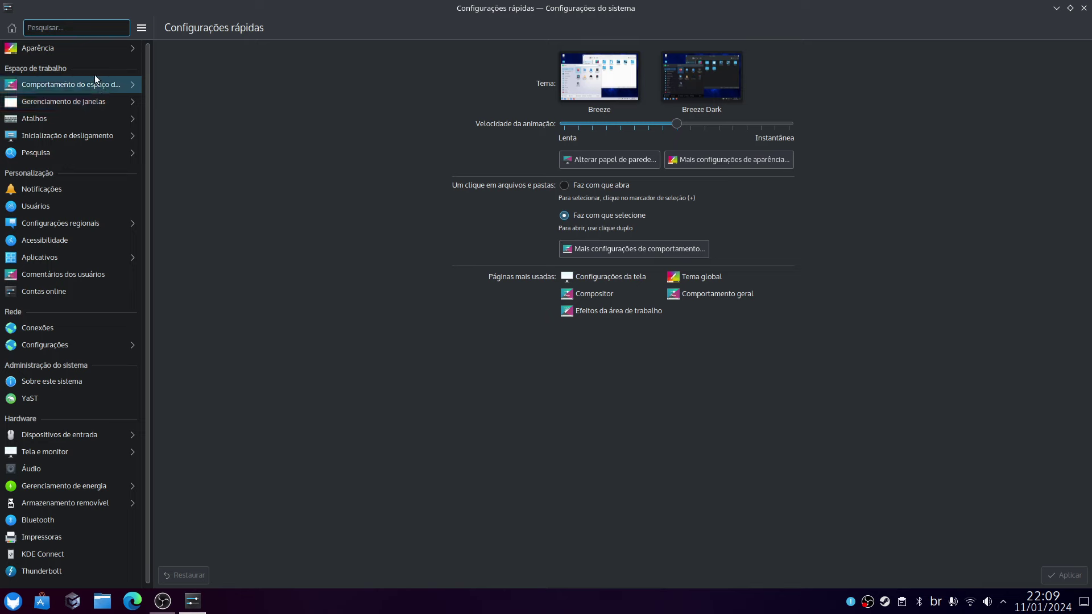
Glance at Aparência's Plasma styles, then open Efeitos da área de trabalho.
{"action": "left_click", "coordinate": [86, 50]}
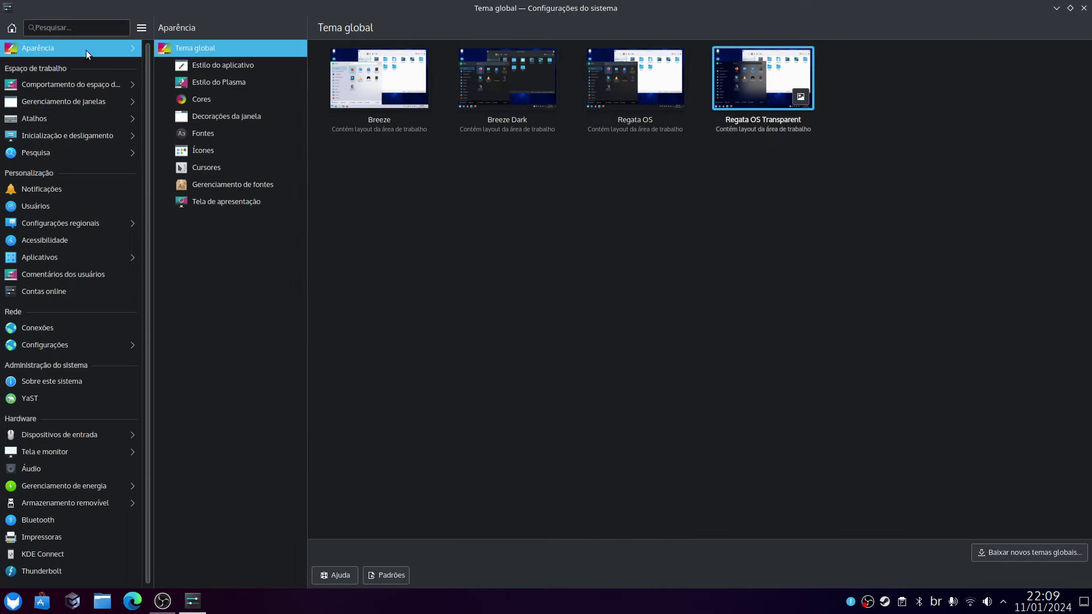
{"action": "left_click", "coordinate": [234, 83]}
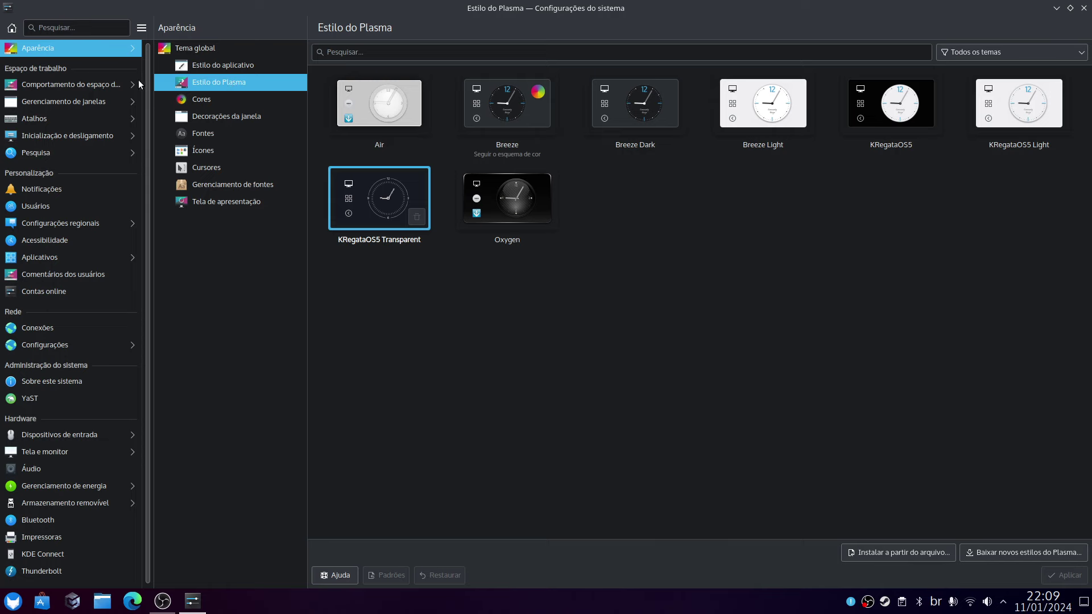
{"action": "left_click", "coordinate": [106, 84]}
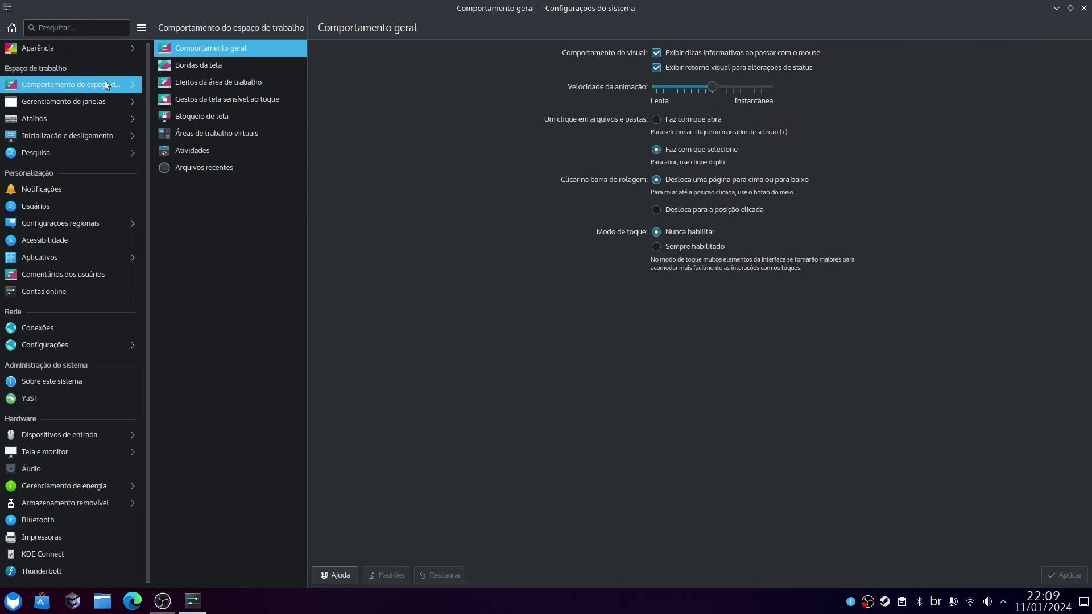
{"action": "left_click", "coordinate": [217, 84]}
Switch the minimize effect to Lâmpada mágica and set its animation time to 300 ms.
{"action": "scroll", "coordinate": [530, 377], "scroll_direction": "down", "scroll_amount": 10}
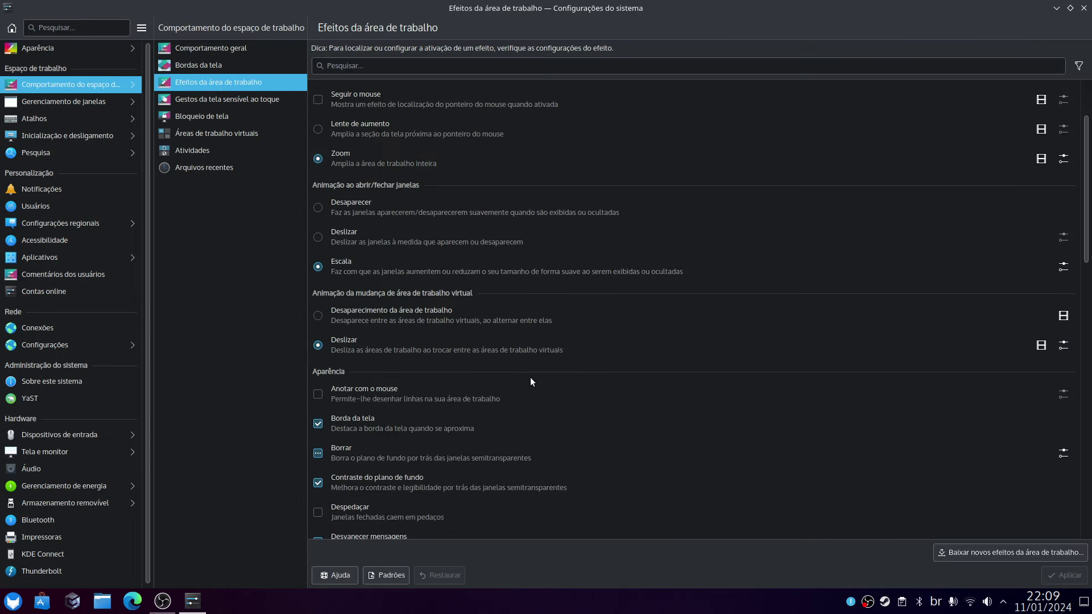
{"action": "scroll", "coordinate": [530, 382], "scroll_direction": "down", "scroll_amount": 7}
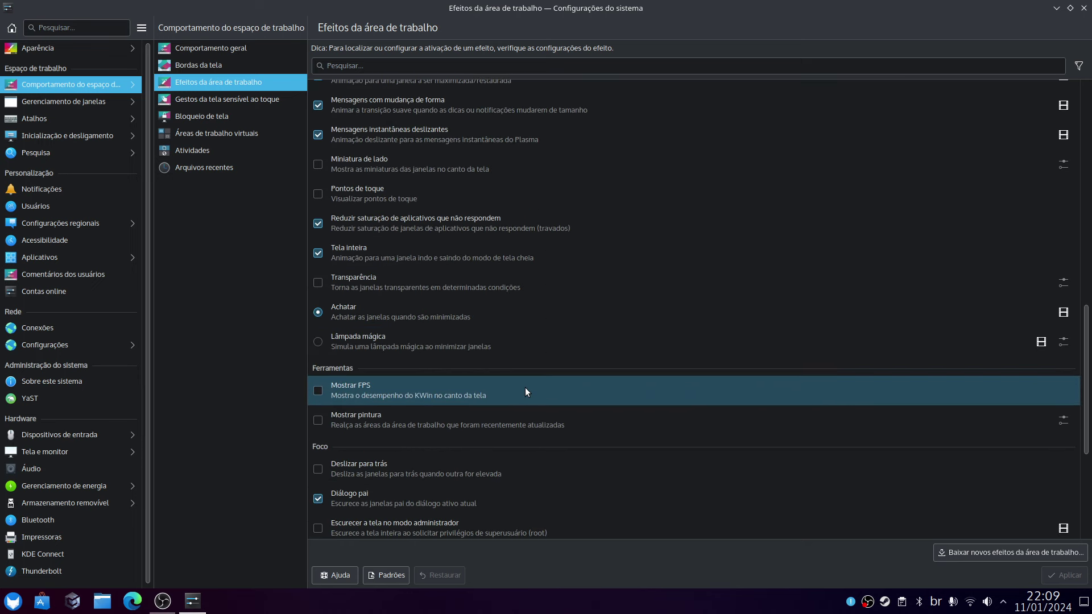
{"action": "left_click", "coordinate": [319, 343]}
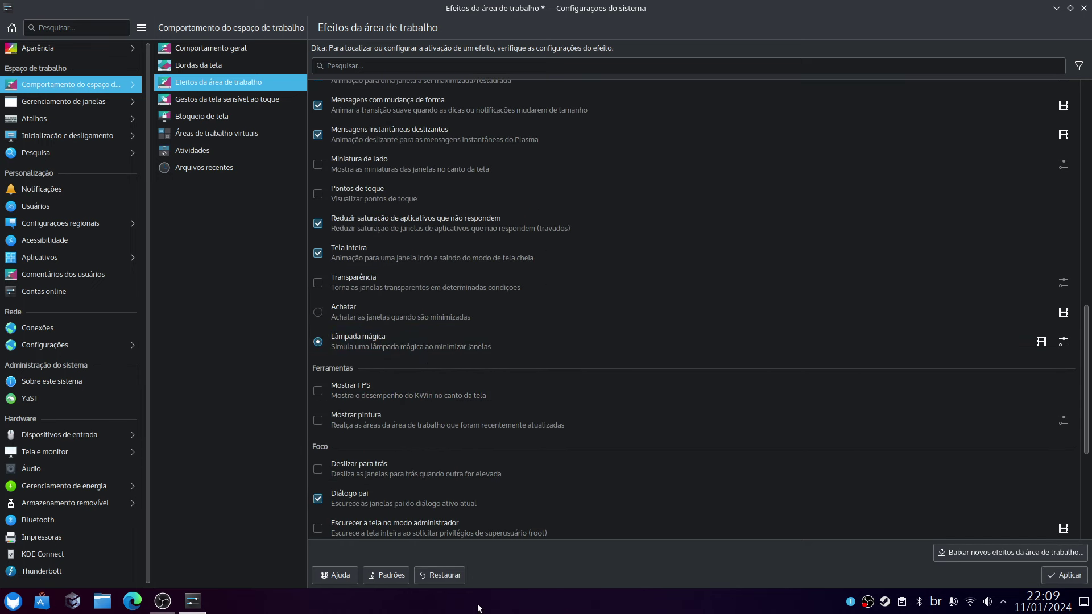
{"action": "left_click", "coordinate": [1066, 578]}
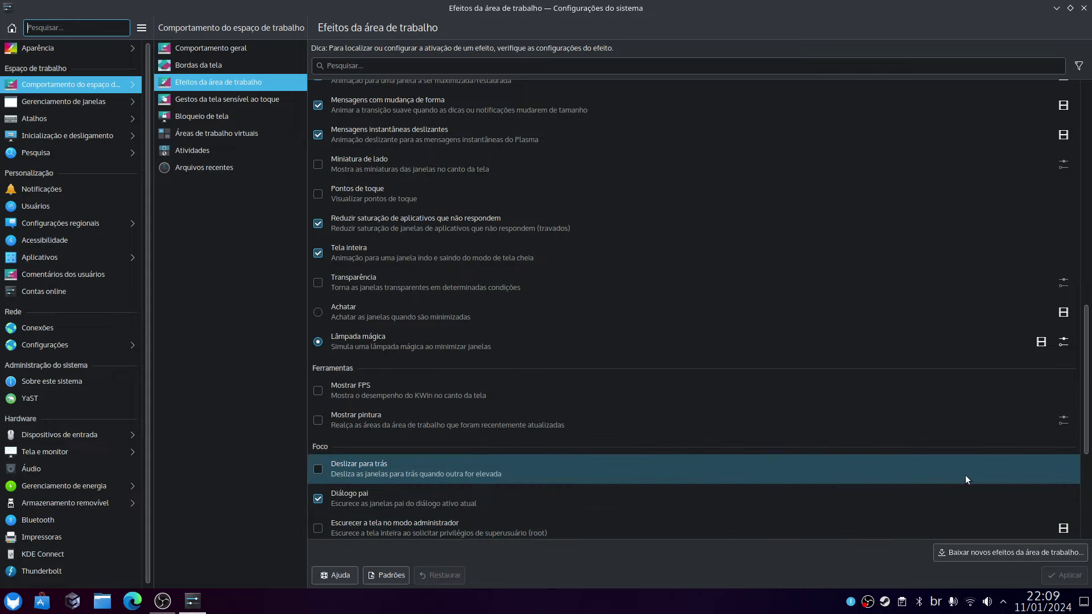
{"action": "left_click", "coordinate": [1064, 342]}
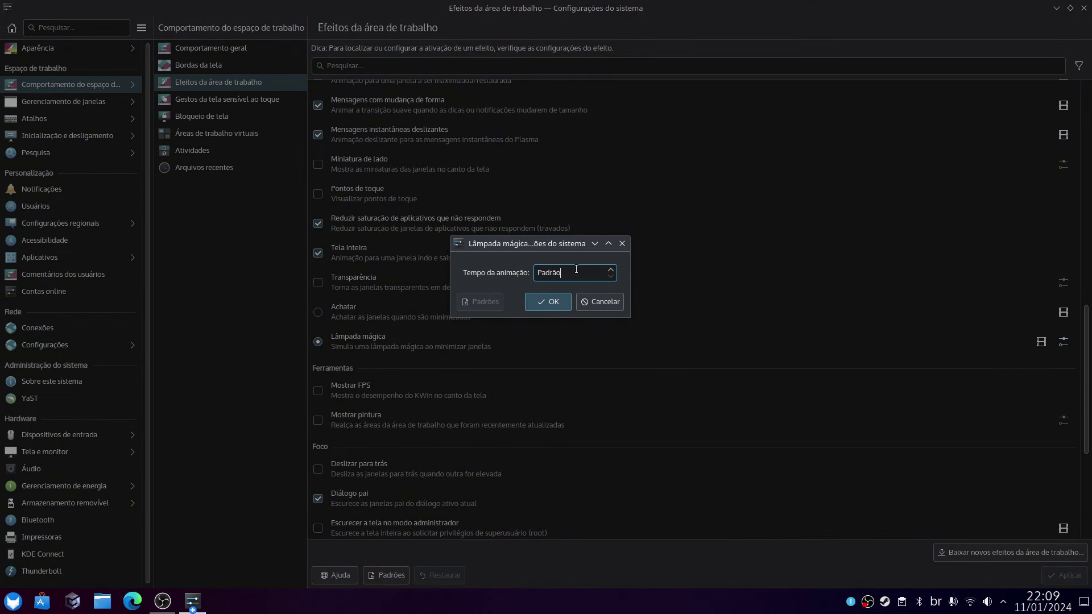
{"action": "type", "text": "300 milissegundos"}
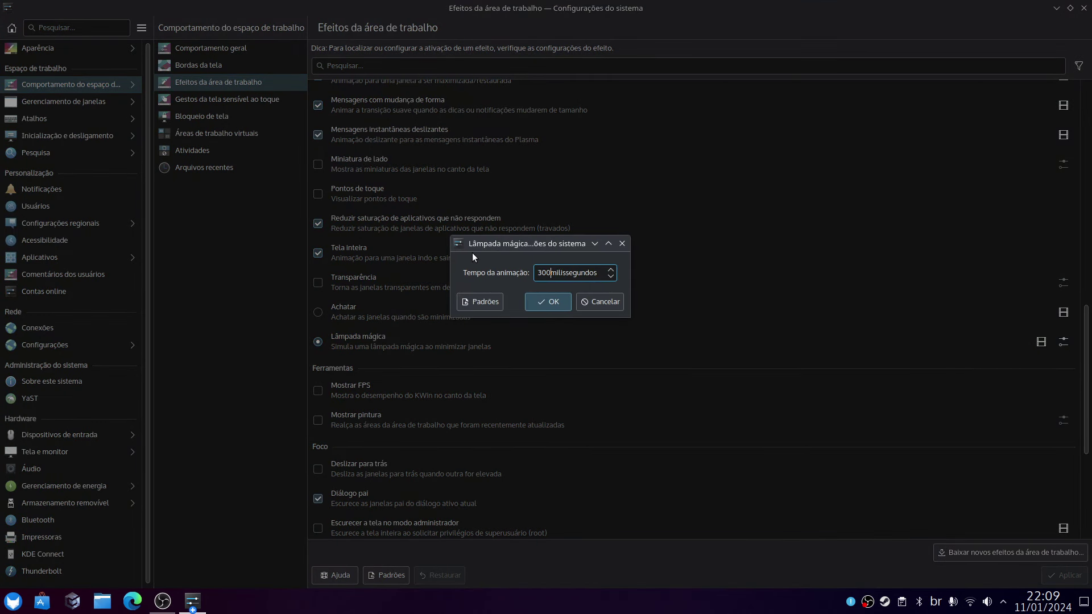
{"action": "left_click", "coordinate": [548, 301]}
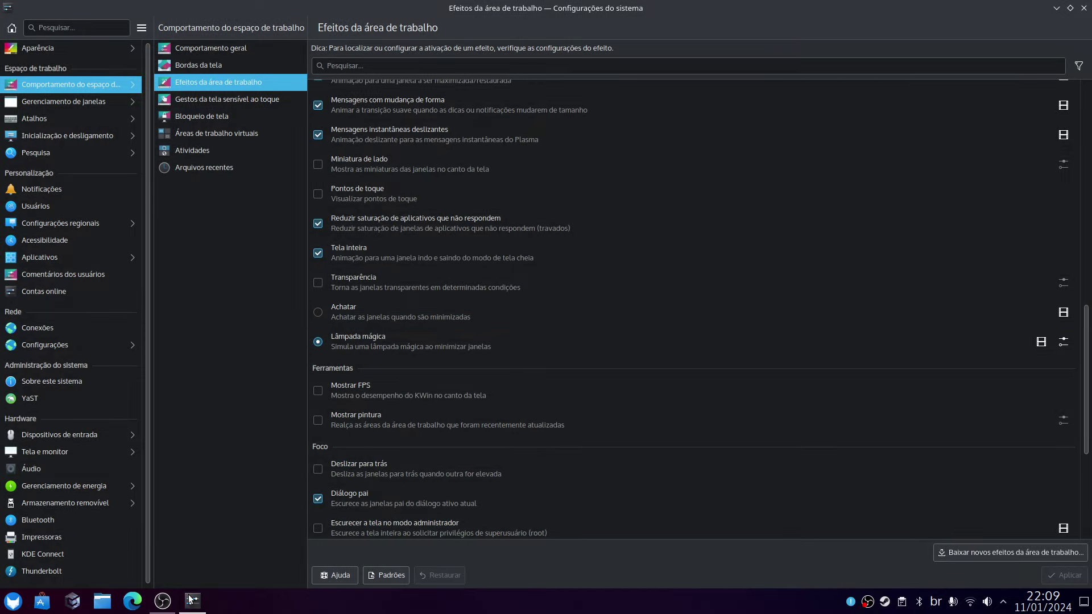
Test the magic lamp animation by minimizing and restoring the settings window several times.
{"action": "left_click", "coordinate": [192, 601]}
{"action": "left_click", "coordinate": [188, 599]}
{"action": "left_click", "coordinate": [192, 600]}
{"action": "left_click", "coordinate": [192, 600]}
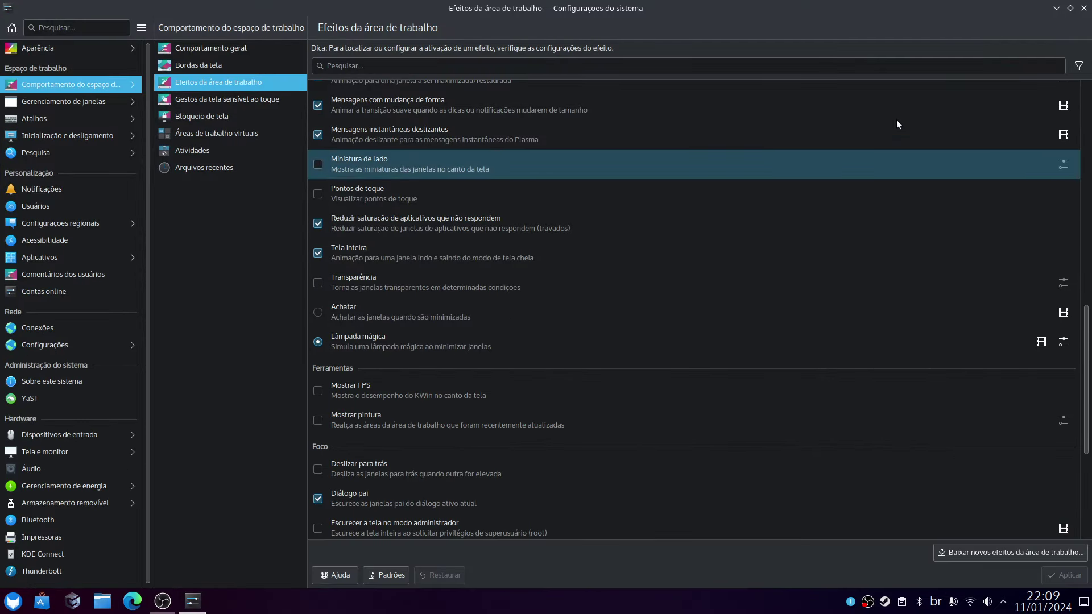
{"action": "left_click", "coordinate": [1055, 8]}
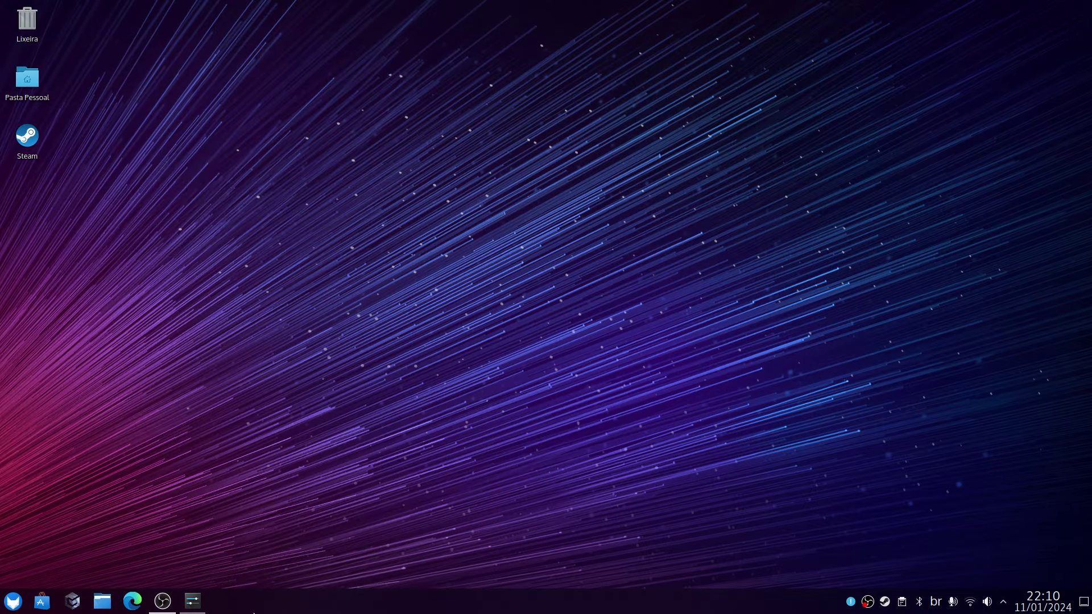
{"action": "left_click", "coordinate": [193, 600]}
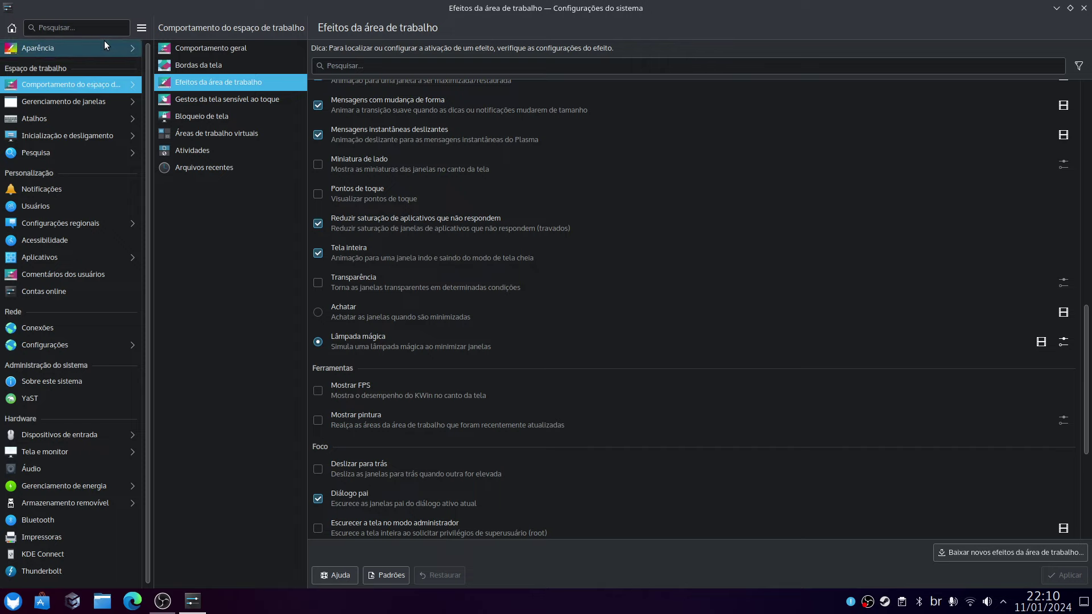
In Bordas da tela, make the top-left corner open Visão geral with a 0 ms delay.
{"action": "left_click", "coordinate": [87, 102]}
{"action": "left_click", "coordinate": [86, 84]}
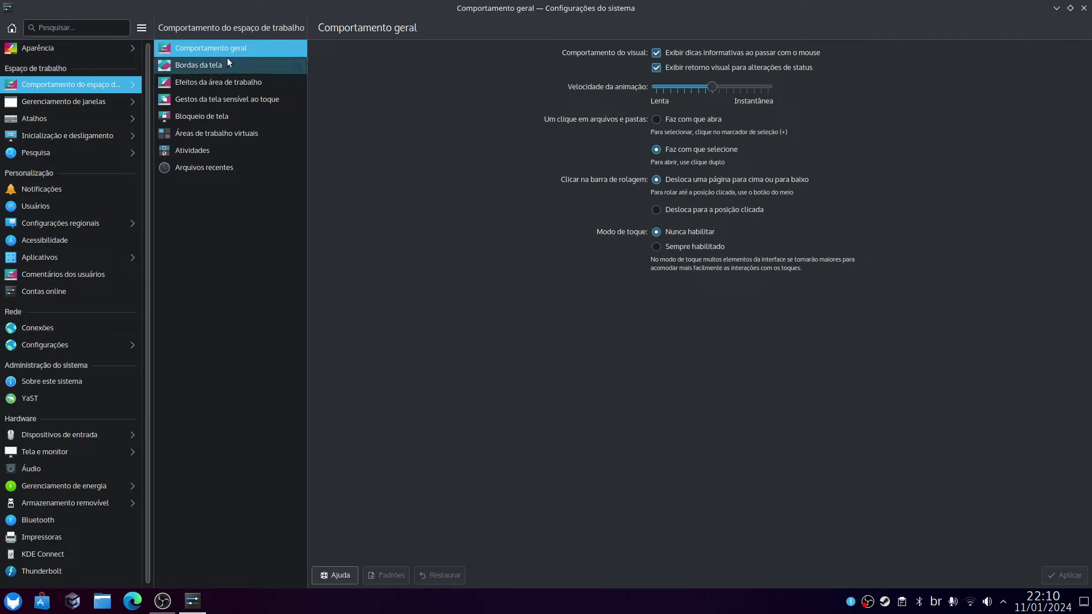
{"action": "left_click", "coordinate": [230, 66]}
{"action": "left_click", "coordinate": [646, 85]}
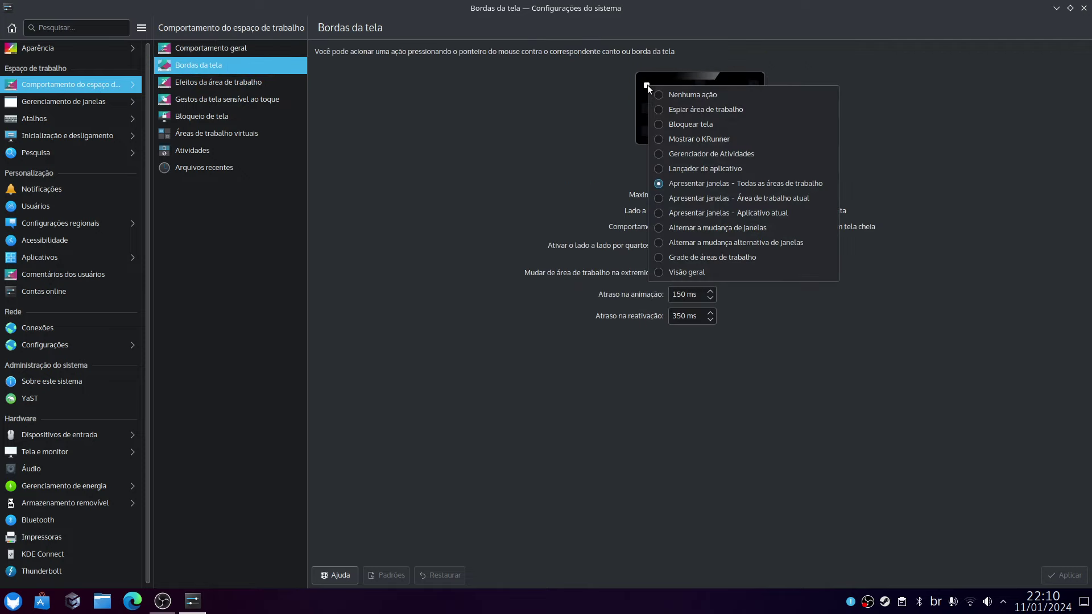
{"action": "left_click", "coordinate": [700, 271]}
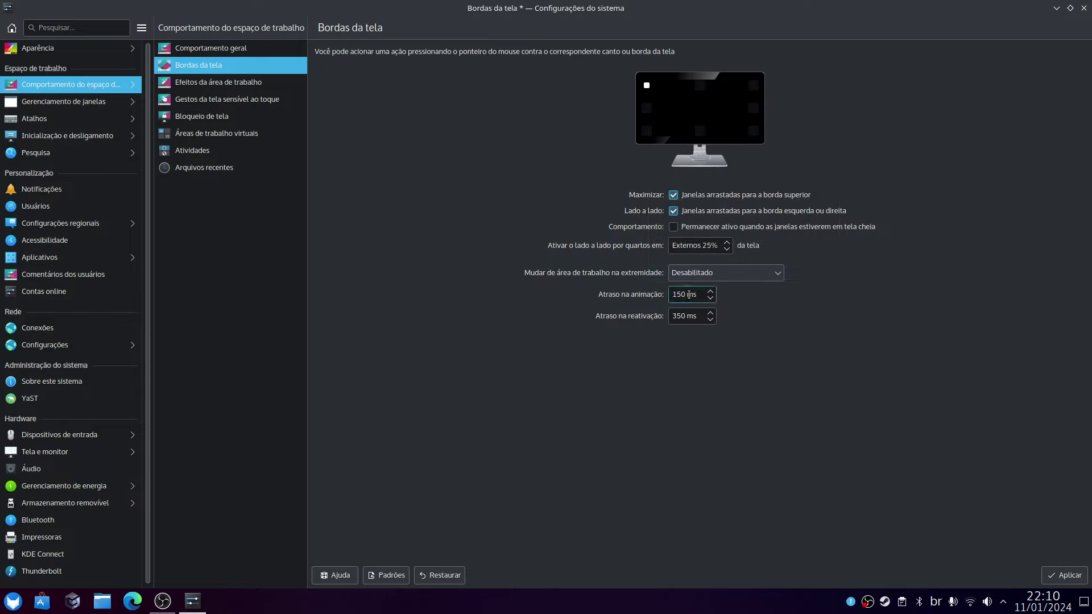
{"action": "left_click_drag", "start_coordinate": [697, 294], "coordinate": [564, 278]}
{"action": "type", "text": "0"}
{"action": "left_click", "coordinate": [1061, 576]}
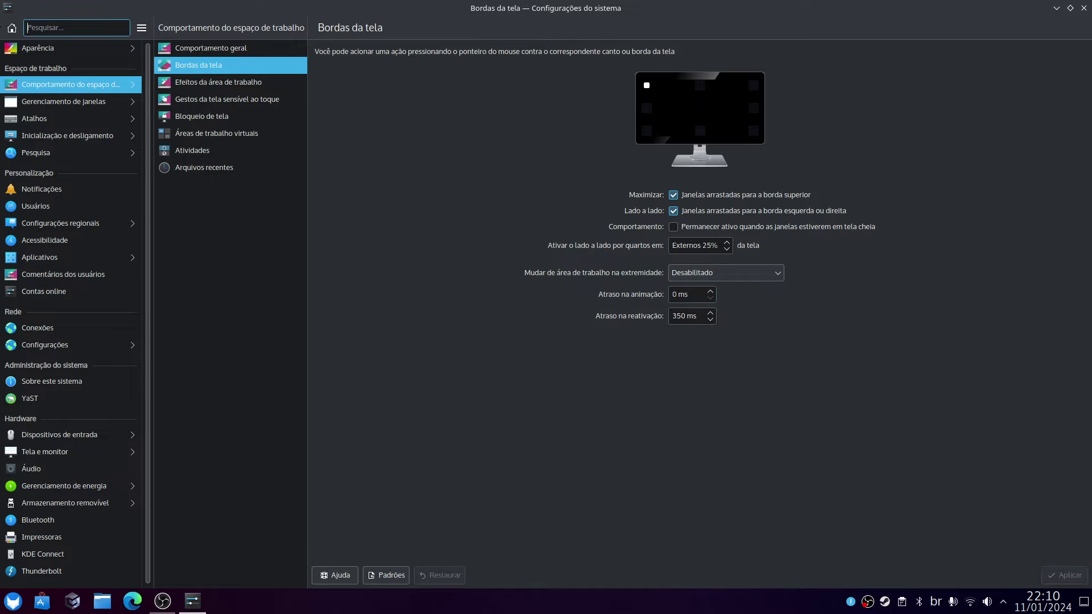
Test the top-left hot corner, leave the Overview, and minimize System Settings.
{"action": "mouse_move", "coordinate": [0, 0]}
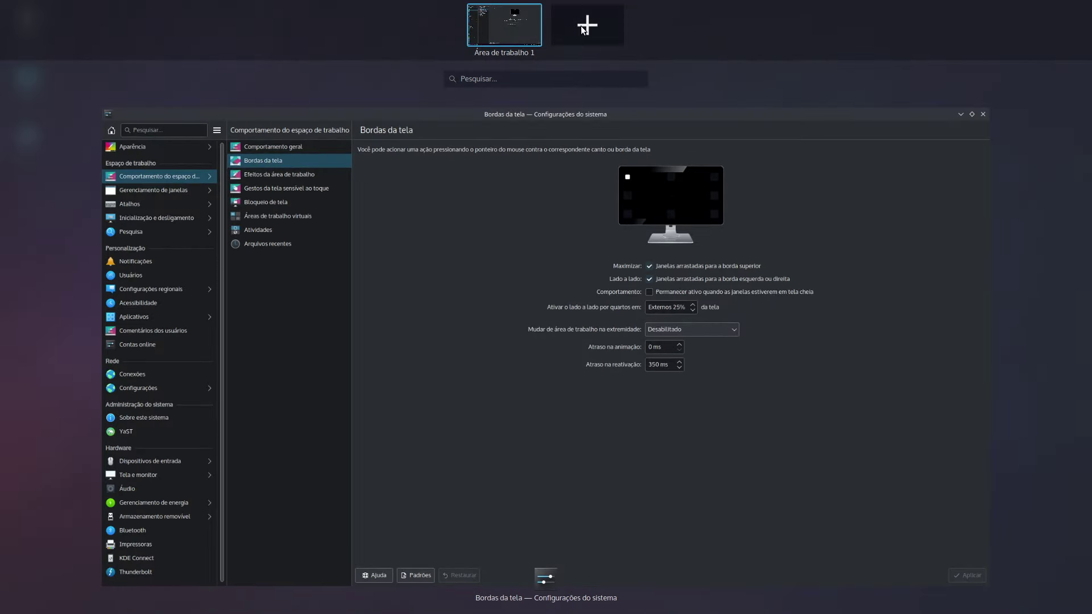
{"action": "left_click", "coordinate": [544, 177]}
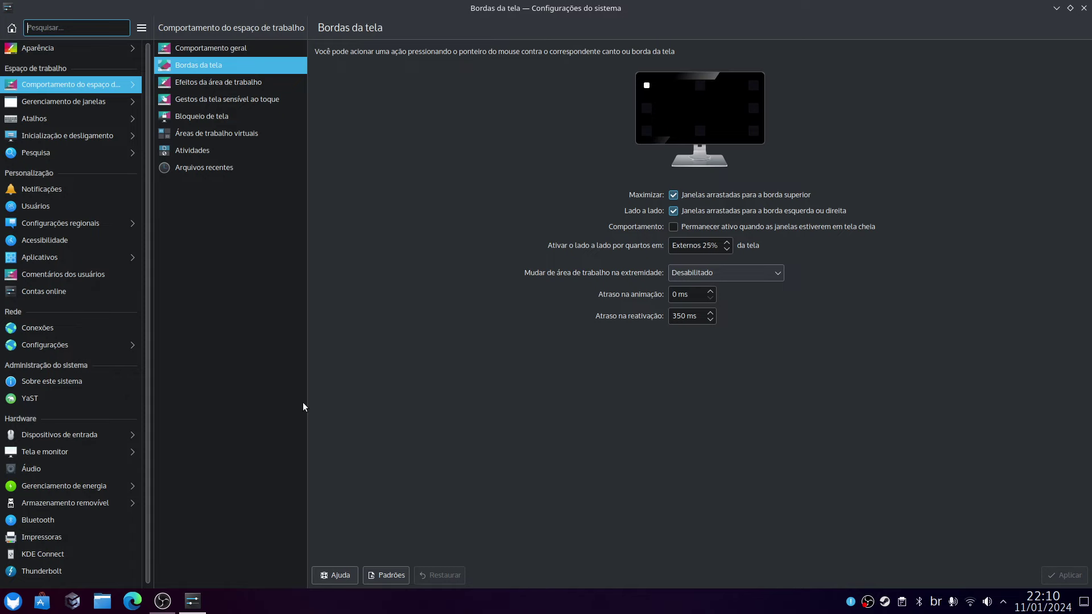
{"action": "left_click", "coordinate": [193, 600]}
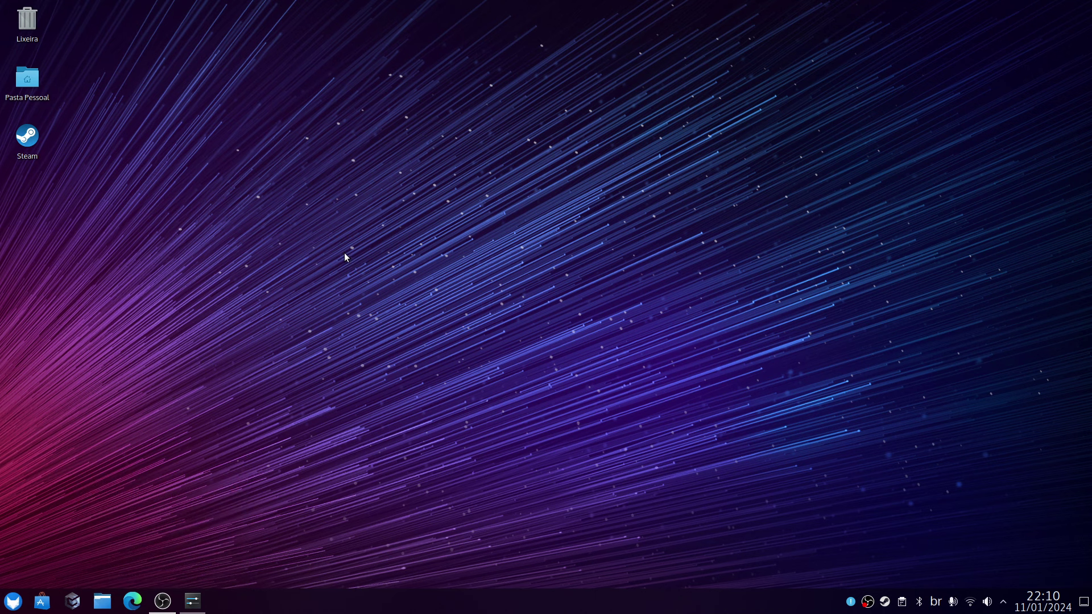
{"action": "left_click", "coordinate": [20, 600]}
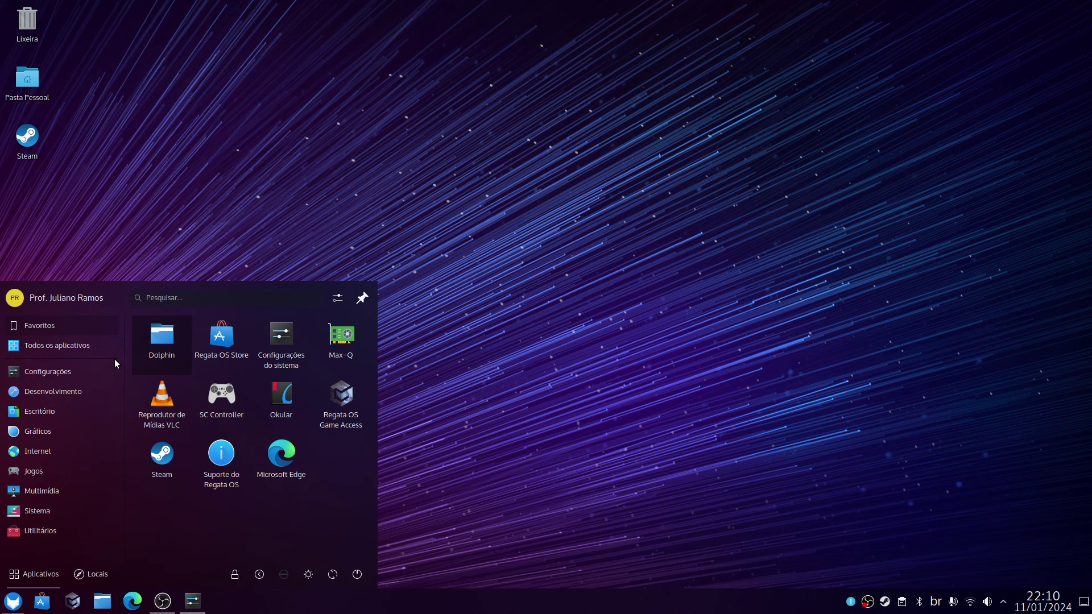
{"action": "type", "text": "monitor"}
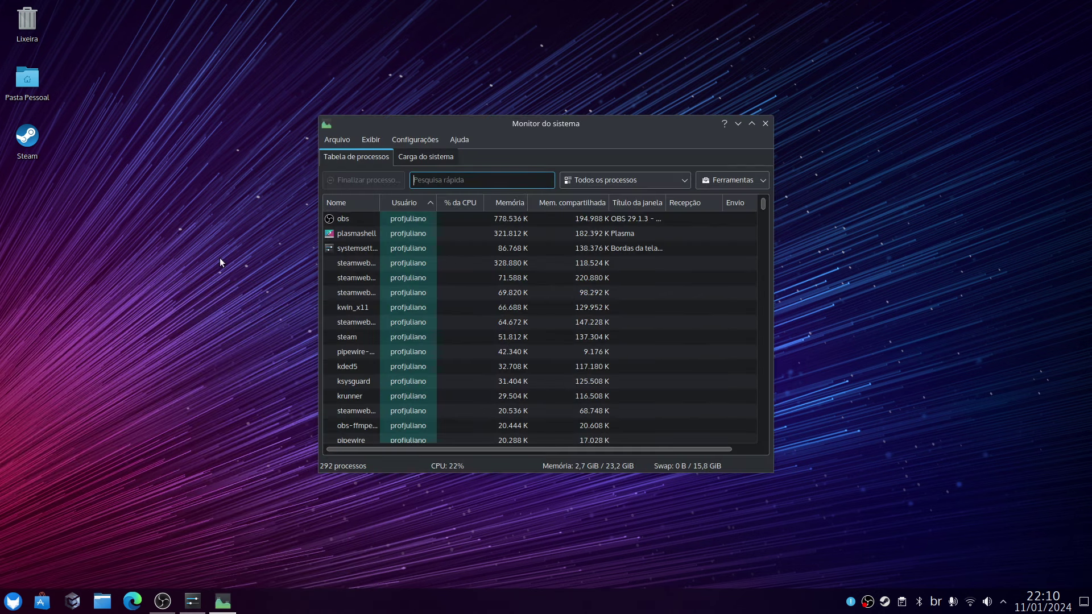
{"action": "left_click", "coordinate": [426, 155]}
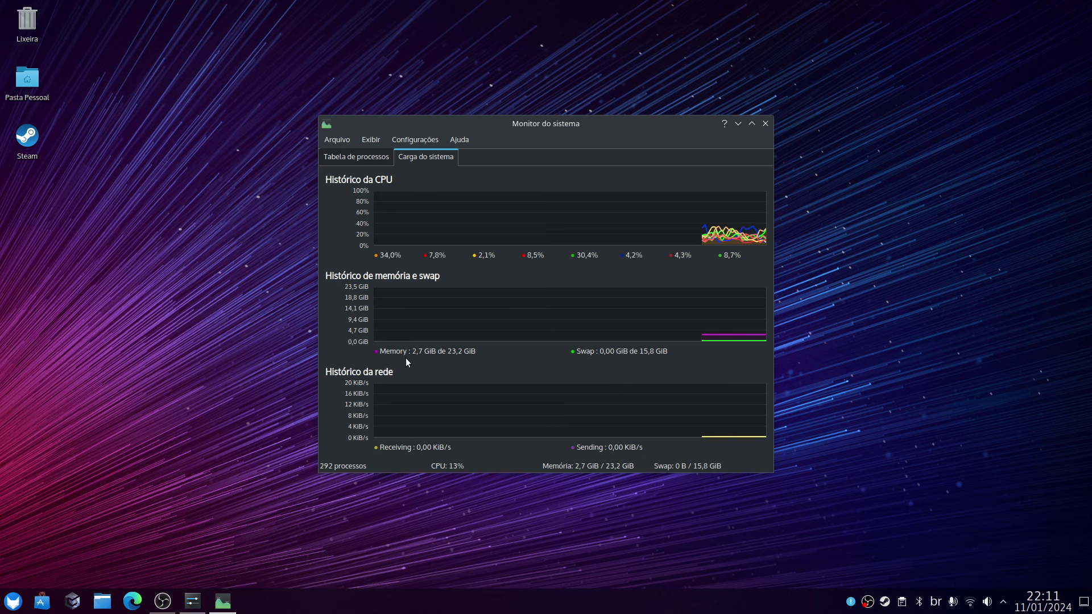
{"action": "left_click", "coordinate": [766, 124]}
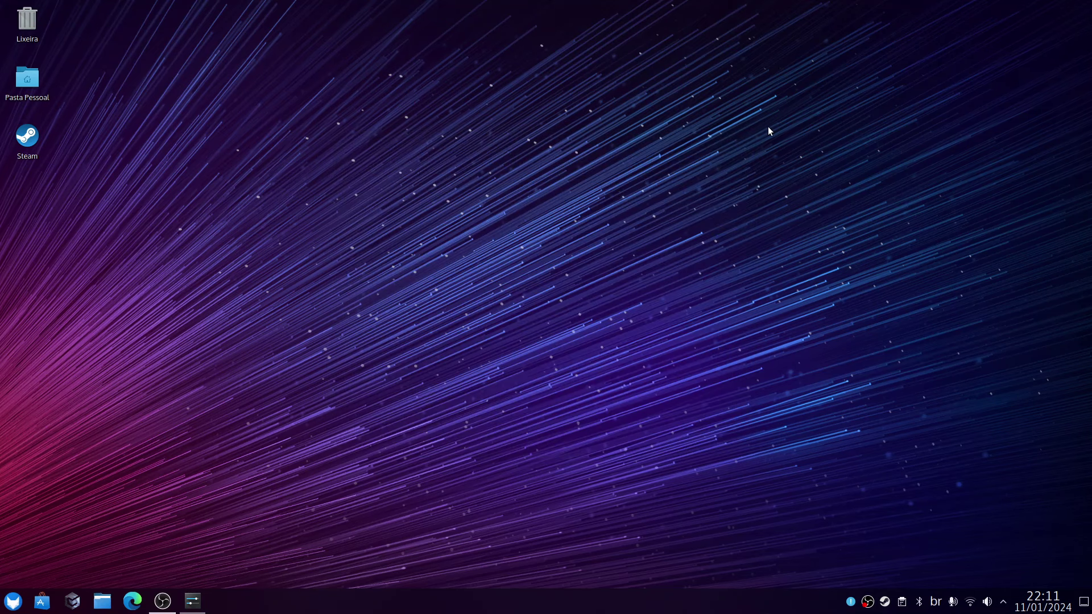